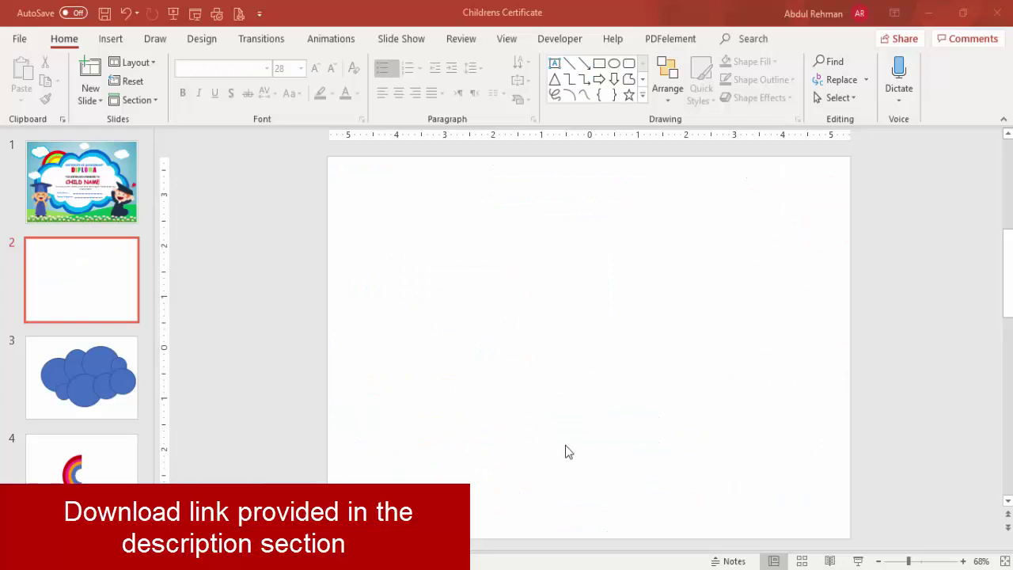
- Show the Design ribbon options with the blank slide 2 selected
{"action": "left_click", "coordinate": [209, 40]}
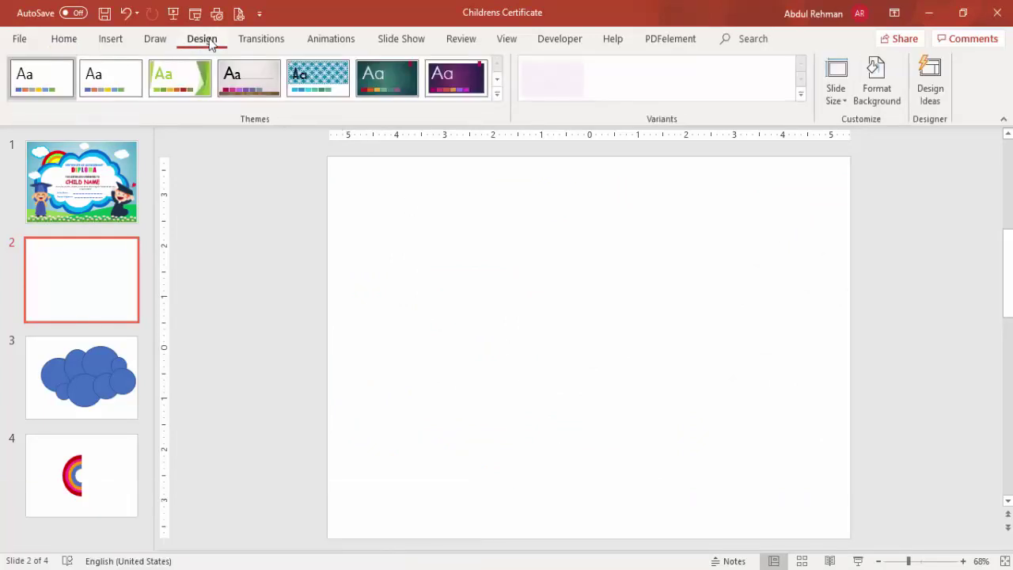
- Set a custom slide size of A4 Paper (210x297 mm) in landscape orientation
{"action": "left_click", "coordinate": [836, 103]}
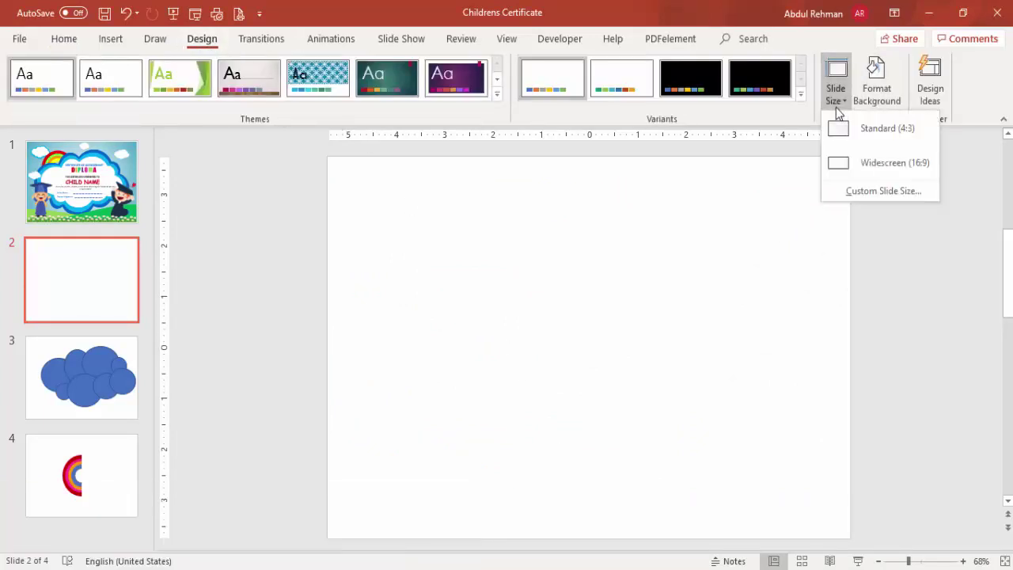
{"action": "left_click", "coordinate": [851, 190]}
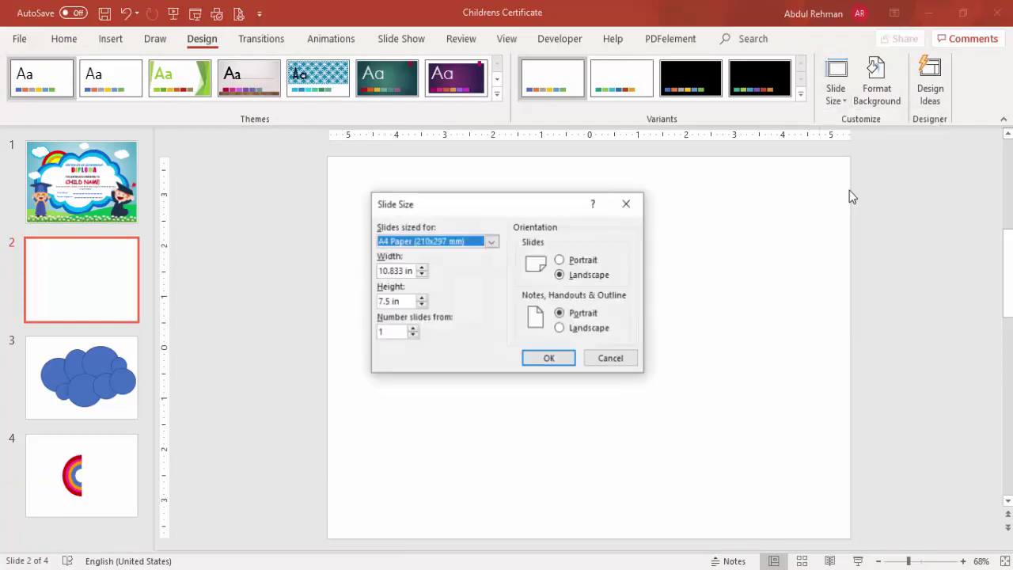
{"action": "left_click", "coordinate": [415, 242]}
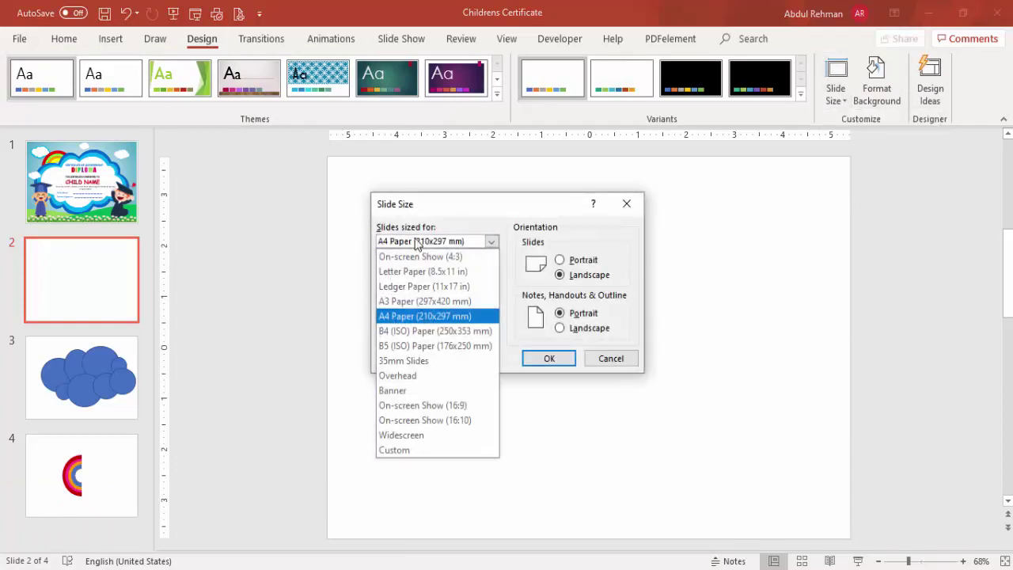
{"action": "left_click", "coordinate": [405, 316]}
{"action": "left_click", "coordinate": [544, 360]}
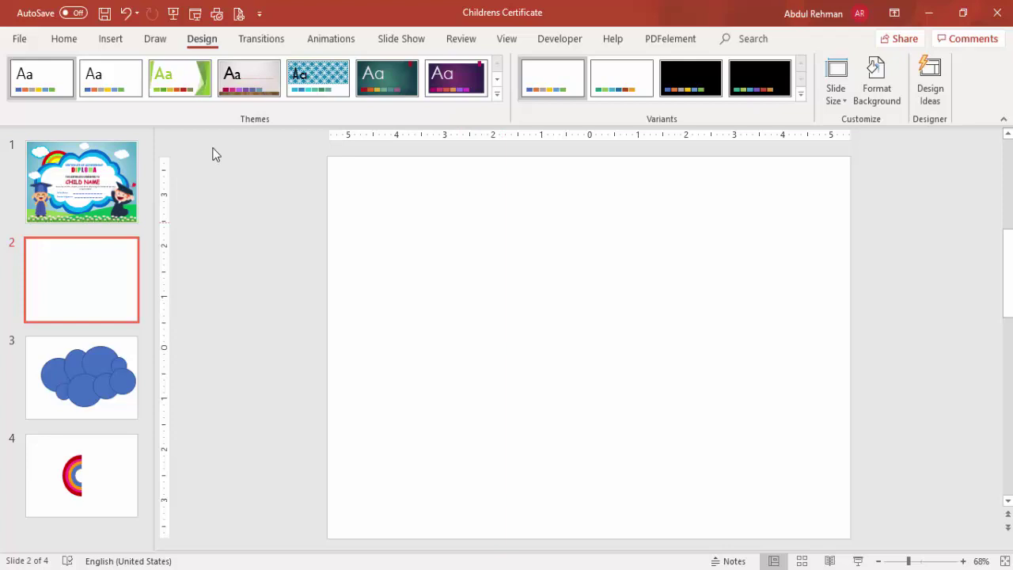
{"action": "left_click", "coordinate": [108, 44]}
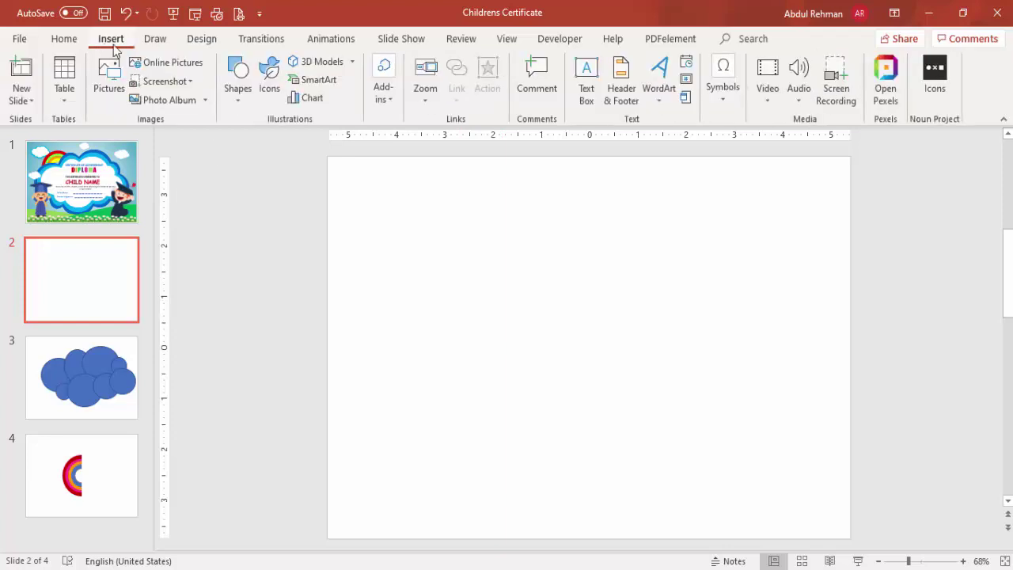
- Draw a blue oval on slide 2 and add a smaller circle at its upper right
{"action": "left_click", "coordinate": [239, 93]}
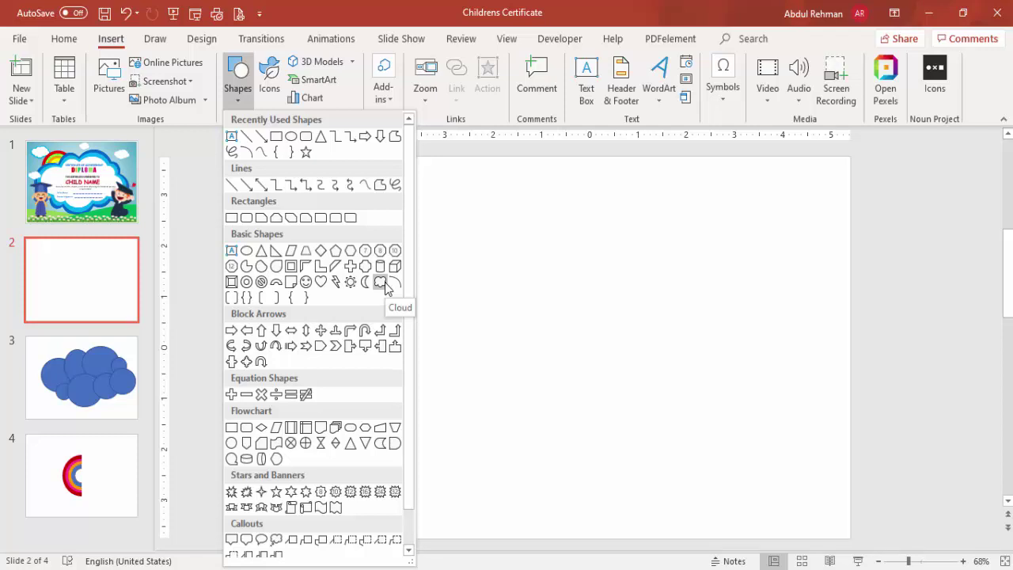
{"action": "left_click", "coordinate": [247, 251]}
{"action": "left_click_drag", "start_coordinate": [424, 291], "coordinate": [578, 421]}
{"action": "mouse_move", "coordinate": [527, 369]}
{"action": "left_mouse_down"}
{"action": "mouse_move", "coordinate": [502, 343]}
{"action": "mouse_move", "coordinate": [509, 339]}
{"action": "left_mouse_up"}
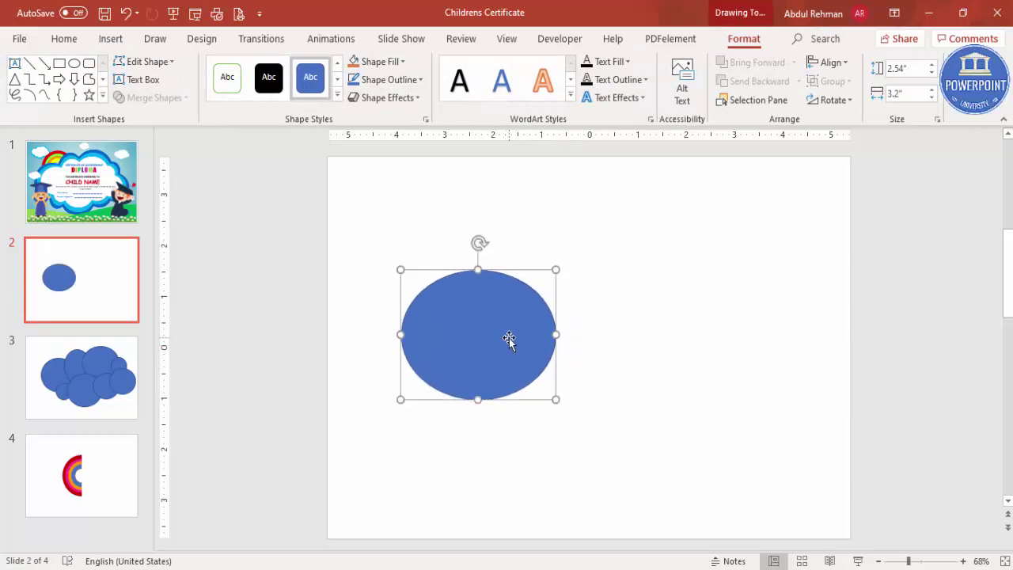
{"action": "key", "text": "ctrl+d"}
{"action": "left_click_drag", "start_coordinate": [409, 276], "coordinate": [455, 302]}
{"action": "left_click_drag", "start_coordinate": [543, 357], "coordinate": [568, 303]}
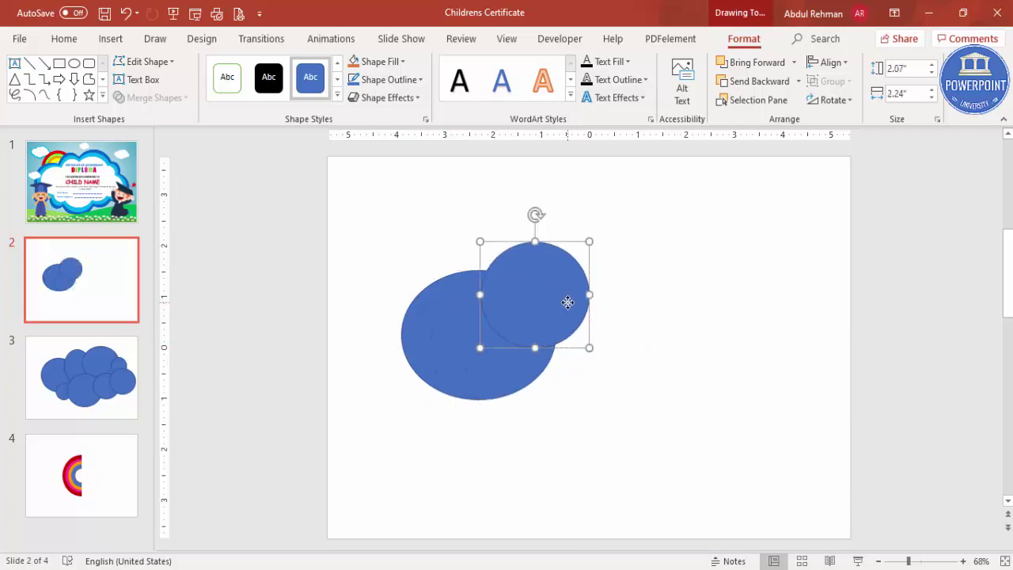
- Add a larger circle and a small ellipse overlapping it on the cloud's right side
{"action": "key", "text": "ctrl+d"}
{"action": "left_click_drag", "start_coordinate": [670, 318], "coordinate": [715, 364]}
{"action": "left_click_drag", "start_coordinate": [647, 293], "coordinate": [648, 300]}
{"action": "key", "text": "ctrl+d"}
{"action": "left_click_drag", "start_coordinate": [638, 198], "coordinate": [713, 250]}
{"action": "left_click_drag", "start_coordinate": [749, 290], "coordinate": [719, 286]}
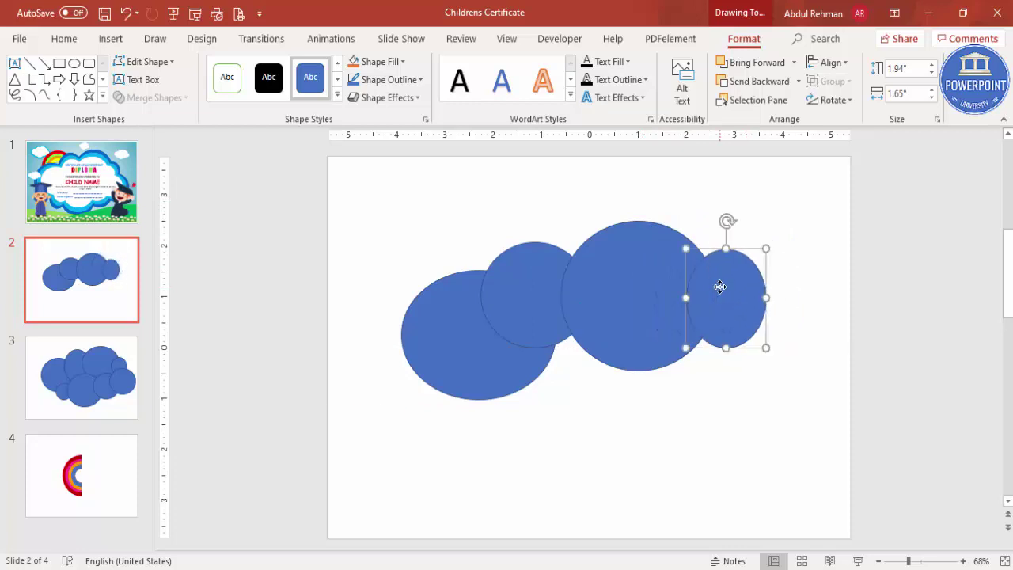
- Add big circles at the cloud's lower right and lower left
{"action": "key", "text": "ctrl+d"}
{"action": "left_click_drag", "start_coordinate": [810, 378], "coordinate": [746, 430]}
{"action": "left_click_drag", "start_coordinate": [812, 346], "coordinate": [734, 359]}
{"action": "left_click_drag", "start_coordinate": [669, 445], "coordinate": [673, 442]}
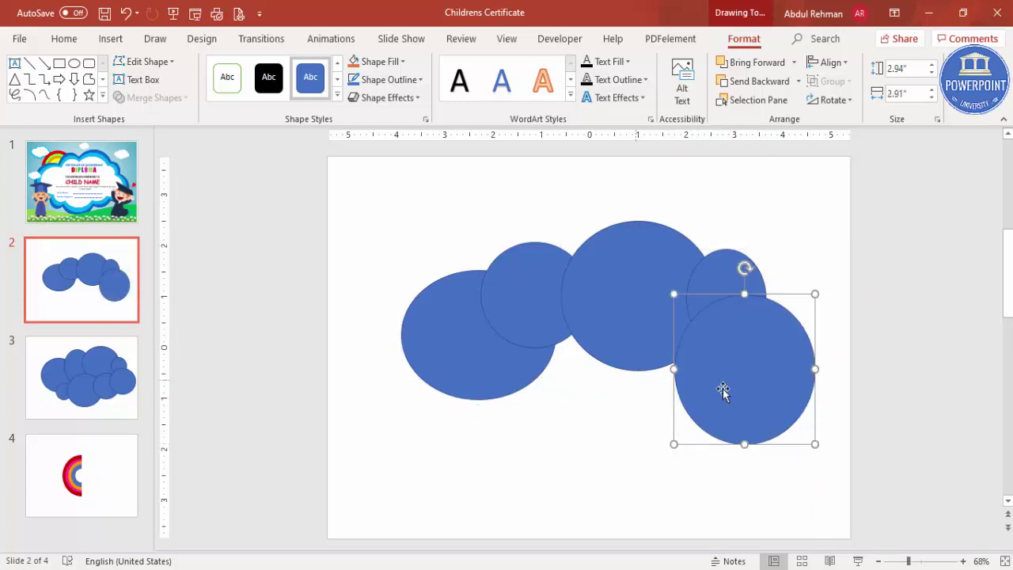
{"action": "key", "text": "ctrl+d"}
{"action": "left_click_drag", "start_coordinate": [694, 396], "coordinate": [499, 369]}
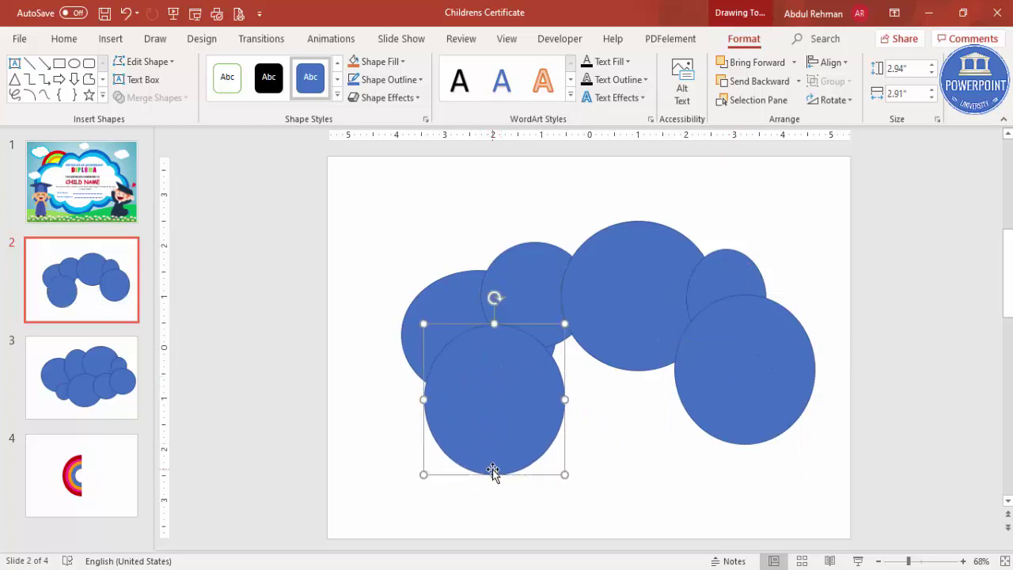
{"action": "left_click_drag", "start_coordinate": [491, 472], "coordinate": [489, 451]}
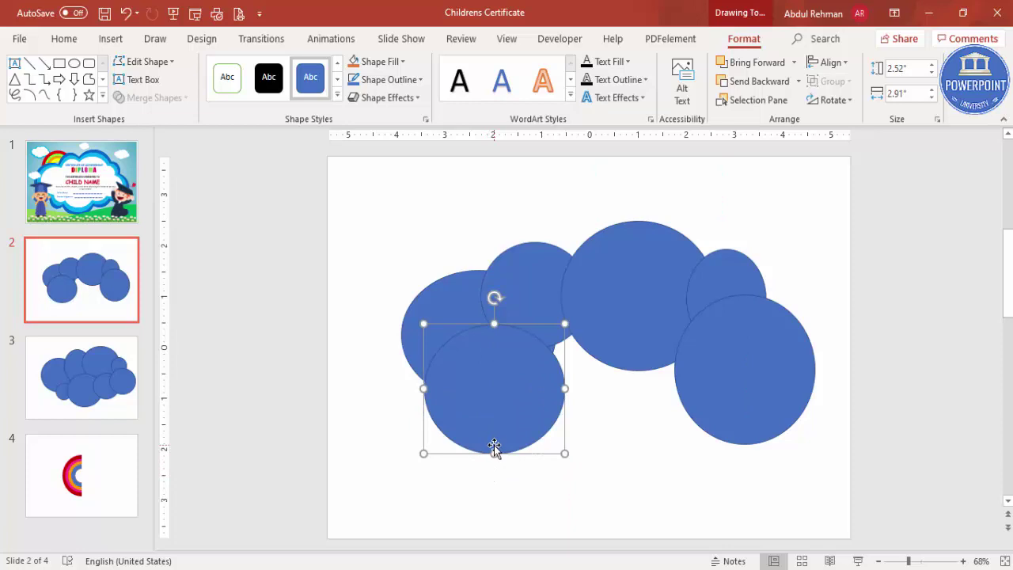
- Fill the cloud's lower middle and centre with more circles, then select all circles
{"action": "key", "text": "ctrl+d"}
{"action": "left_click_drag", "start_coordinate": [287, 402], "coordinate": [599, 385]}
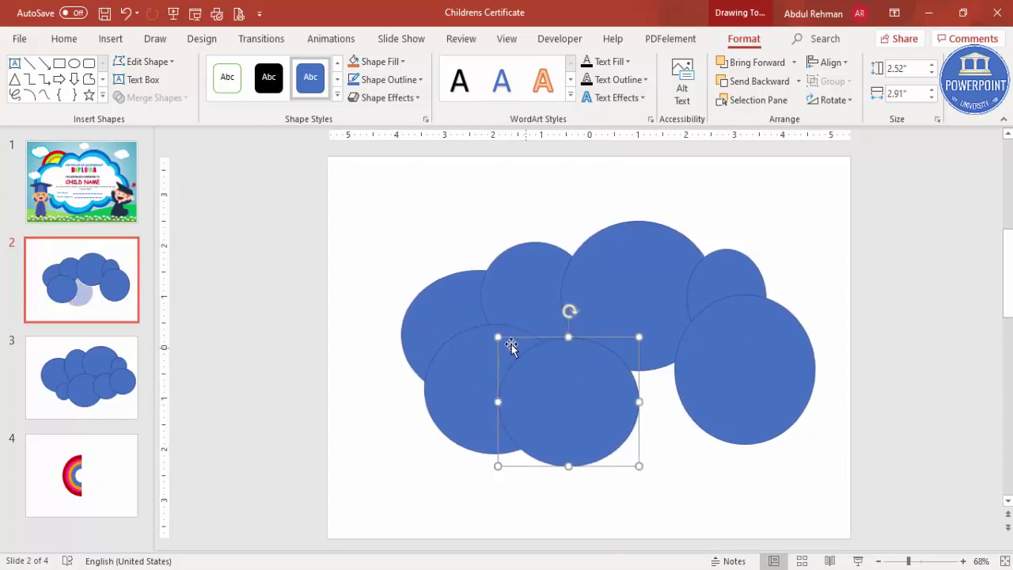
{"action": "left_click_drag", "start_coordinate": [498, 335], "coordinate": [537, 420]}
{"action": "key", "text": "ctrl+d"}
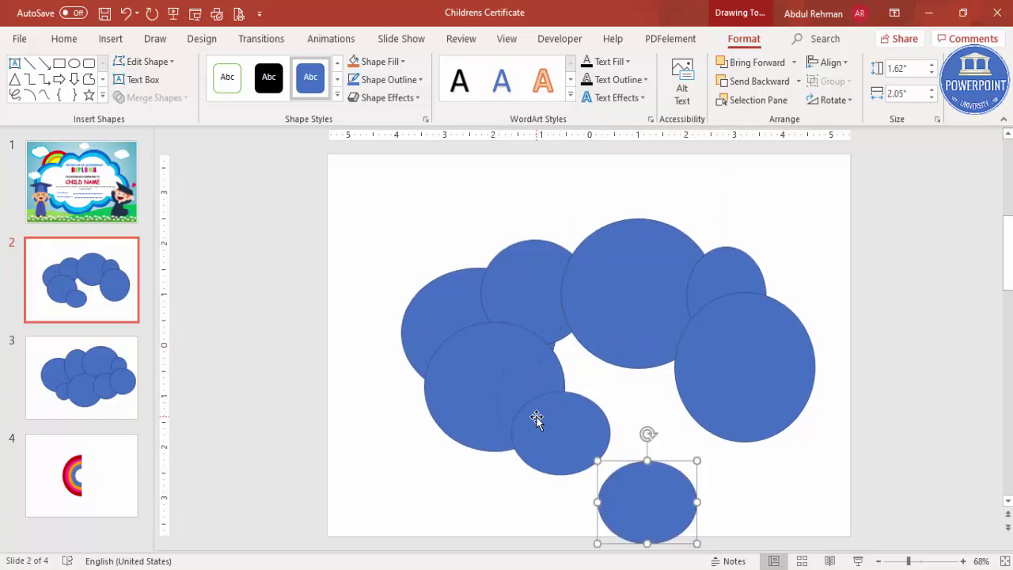
{"action": "left_click_drag", "start_coordinate": [697, 459], "coordinate": [592, 378]}
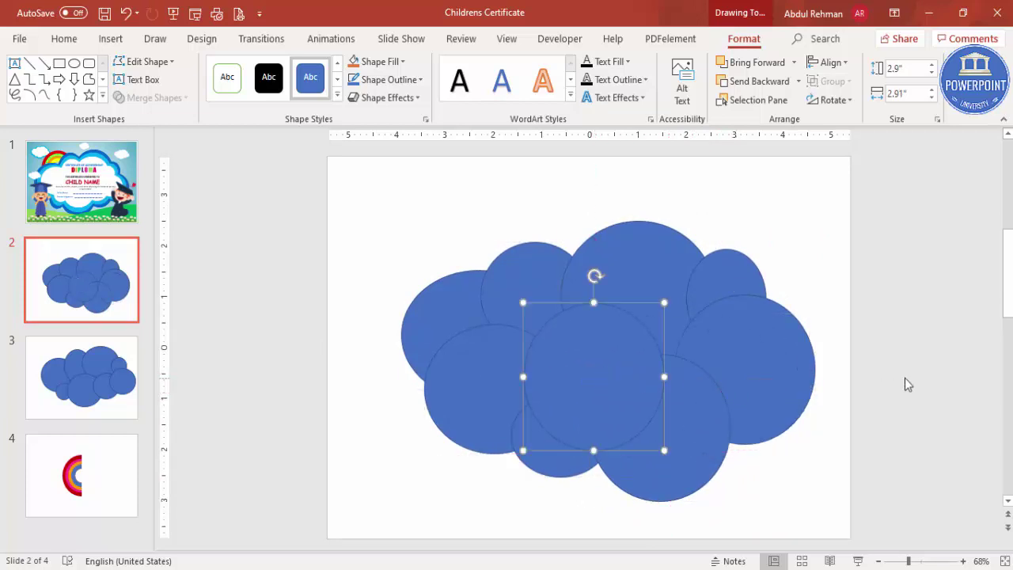
{"action": "left_click", "coordinate": [364, 341]}
{"action": "left_click_drag", "start_coordinate": [266, 190], "coordinate": [869, 508]}
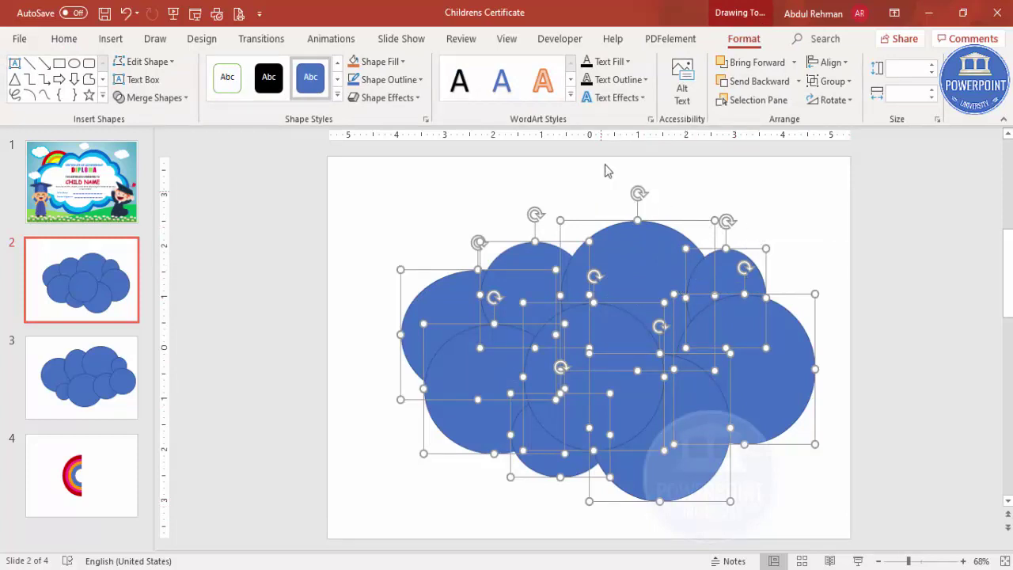
- Union the selected circles into one cloud shape and shift it slightly up-left
{"action": "left_click", "coordinate": [157, 98]}
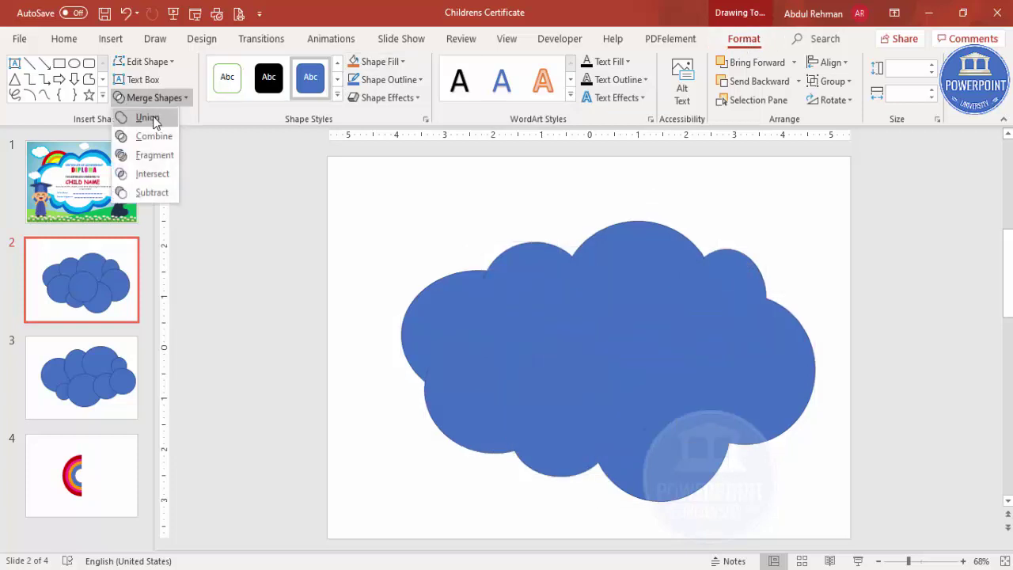
{"action": "left_click", "coordinate": [149, 118]}
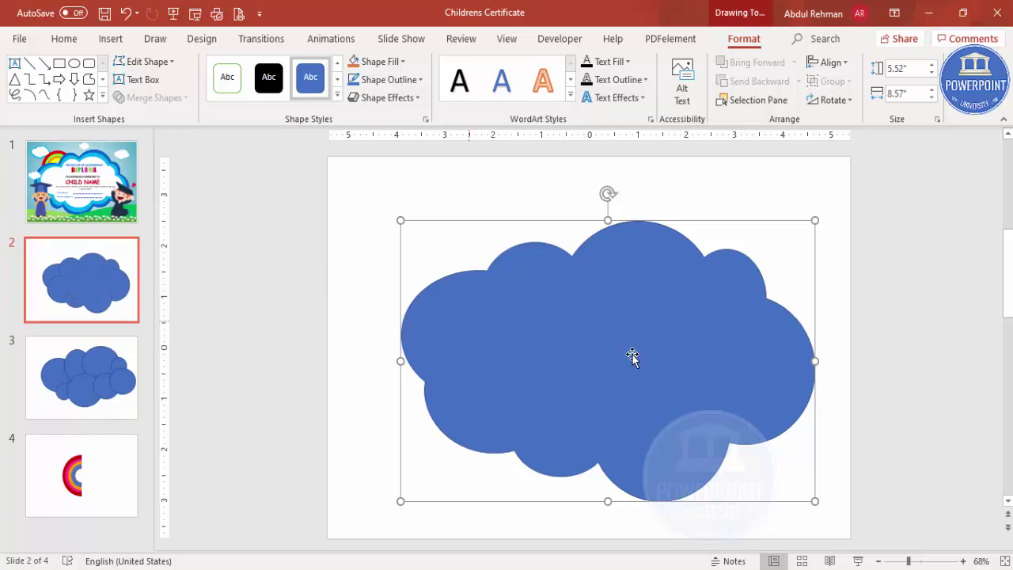
{"action": "left_click_drag", "start_coordinate": [698, 358], "coordinate": [695, 344]}
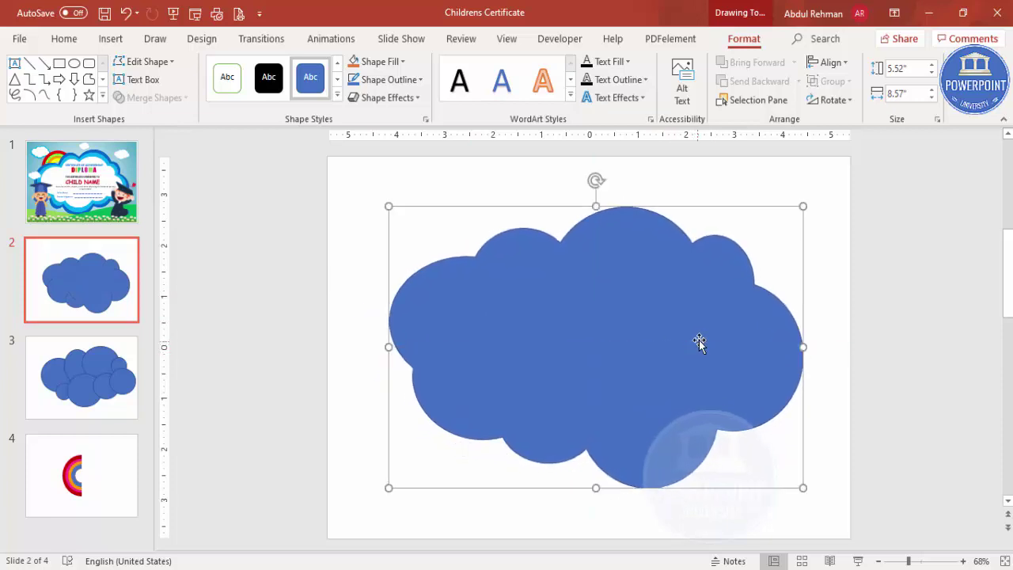
{"action": "left_click", "coordinate": [831, 378]}
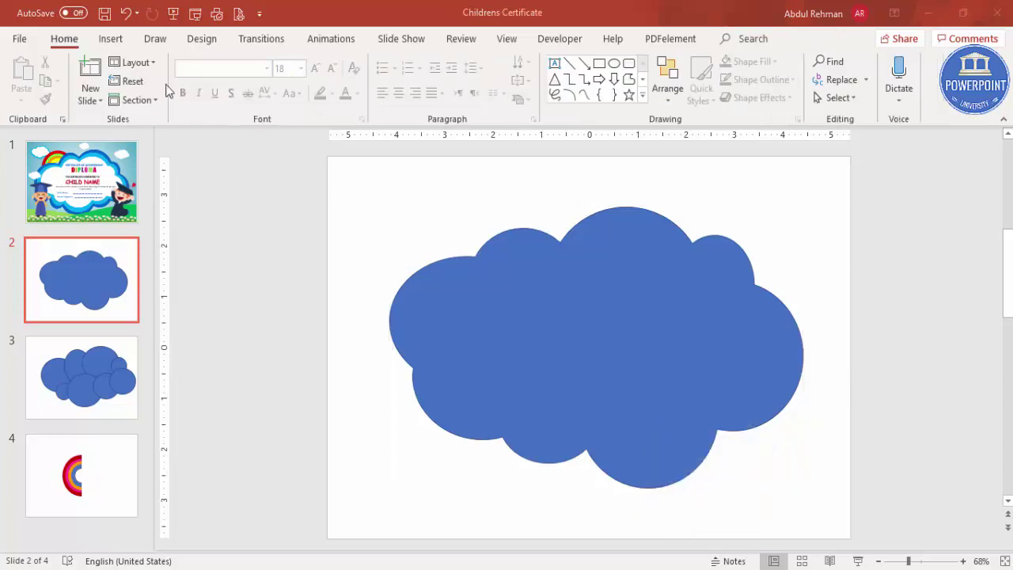
- Draw a rectangle covering the whole slide
{"action": "left_click", "coordinate": [110, 39]}
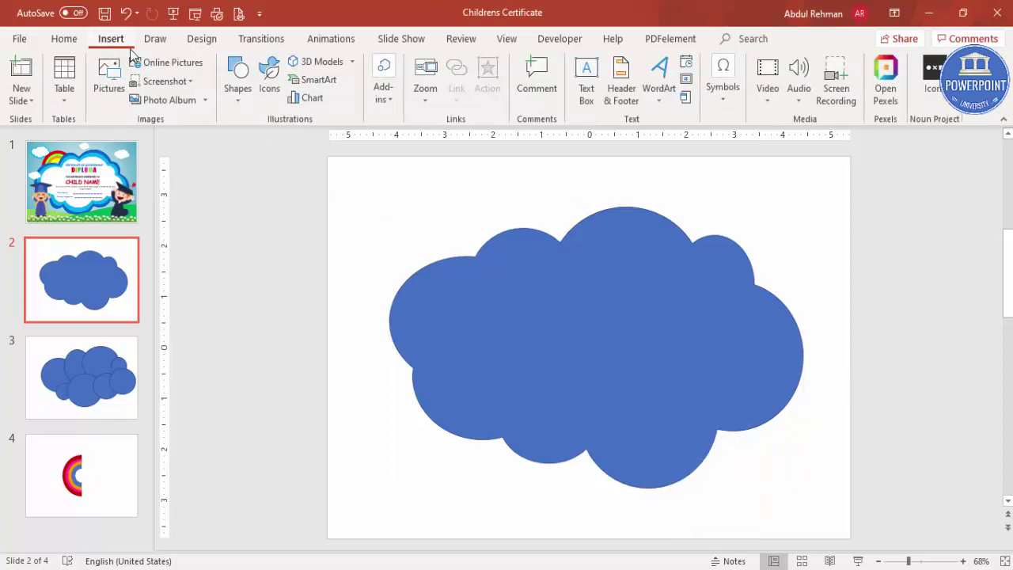
{"action": "left_click", "coordinate": [234, 106]}
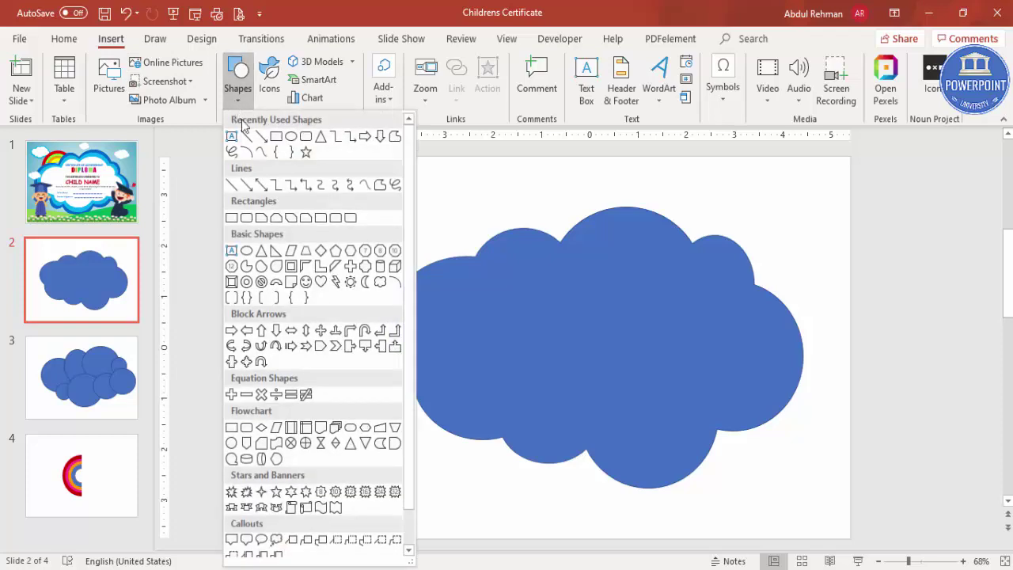
{"action": "left_click", "coordinate": [227, 214]}
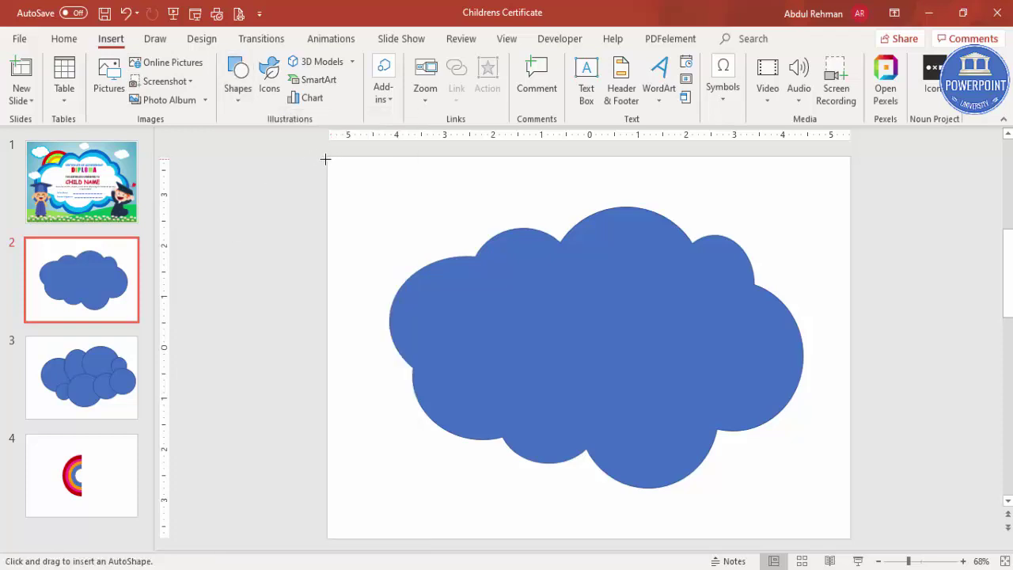
{"action": "left_click_drag", "start_coordinate": [329, 158], "coordinate": [850, 537]}
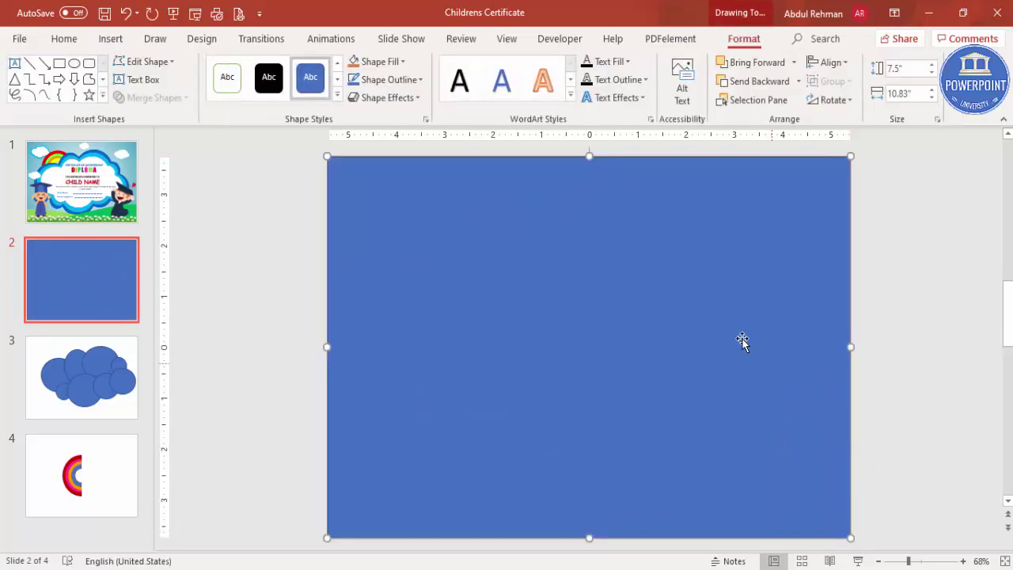
- Remove the rectangle's outline and give it a white-to-teal radial gradient fill
{"action": "left_click", "coordinate": [383, 80]}
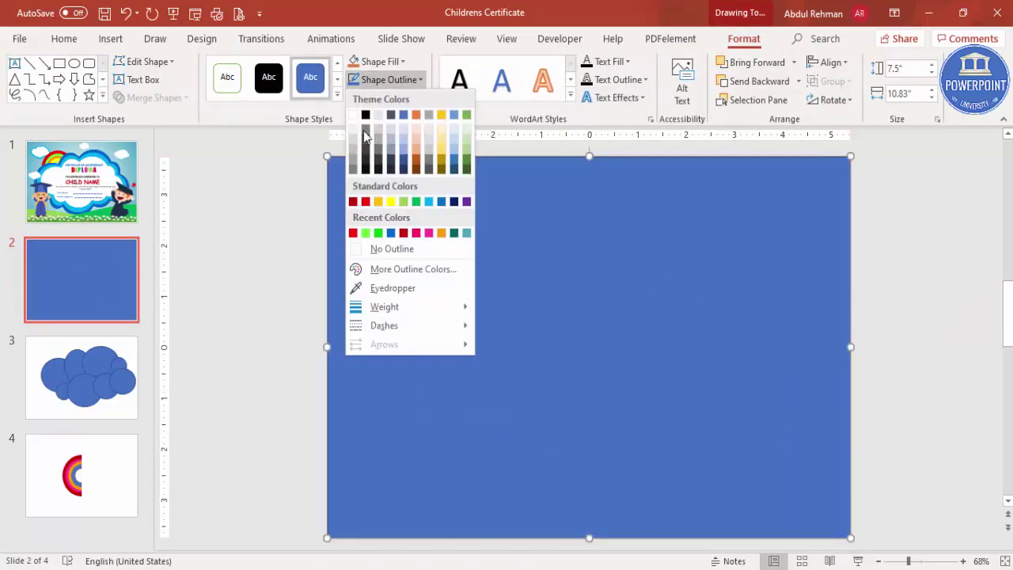
{"action": "left_click", "coordinate": [385, 246]}
{"action": "right_click", "coordinate": [388, 248]}
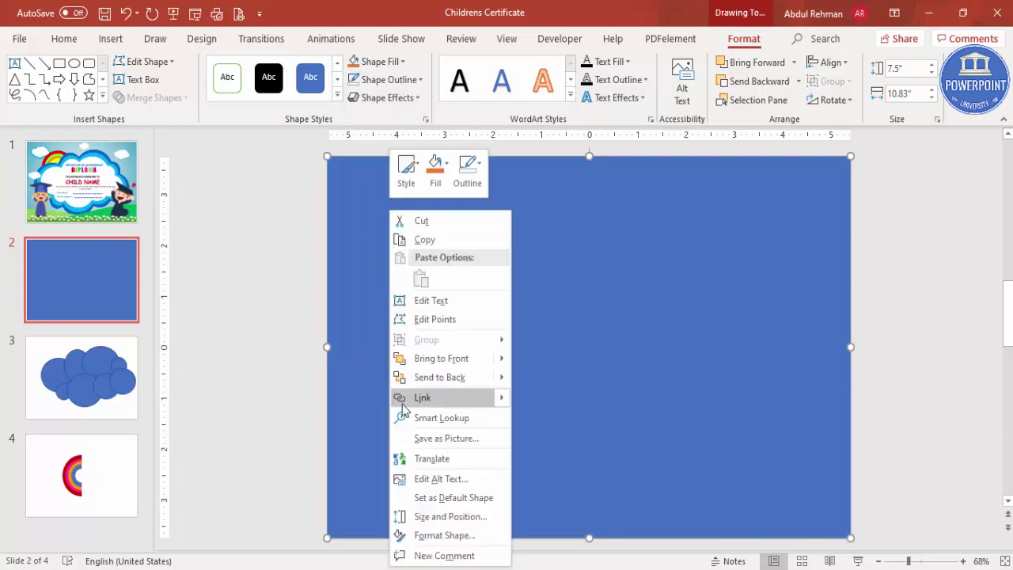
{"action": "left_click", "coordinate": [464, 538]}
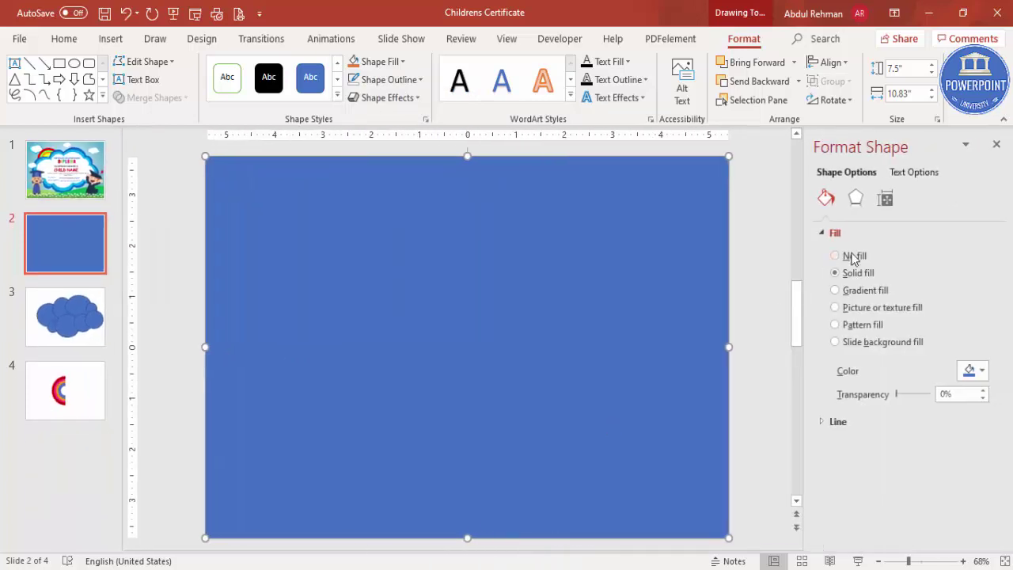
{"action": "left_click", "coordinate": [866, 291]}
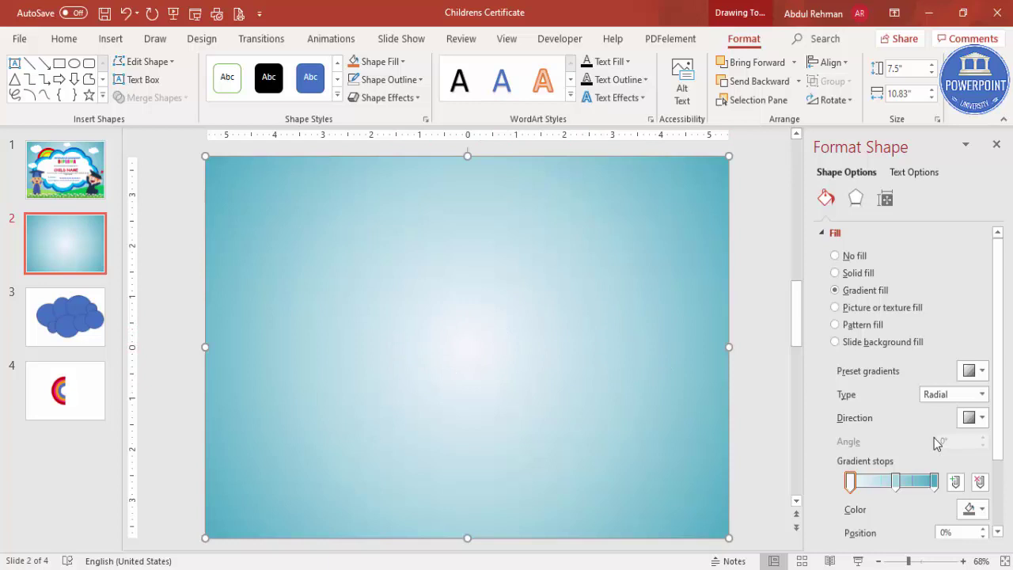
{"action": "mouse_move", "coordinate": [849, 484]}
{"action": "left_mouse_down"}
{"action": "mouse_move", "coordinate": [866, 483]}
{"action": "mouse_move", "coordinate": [829, 482]}
{"action": "mouse_move", "coordinate": [850, 484]}
{"action": "left_mouse_up"}
- Send the gradient behind the cloud, then make the cloud white, outline-free and slightly smaller
{"action": "left_click", "coordinate": [798, 81]}
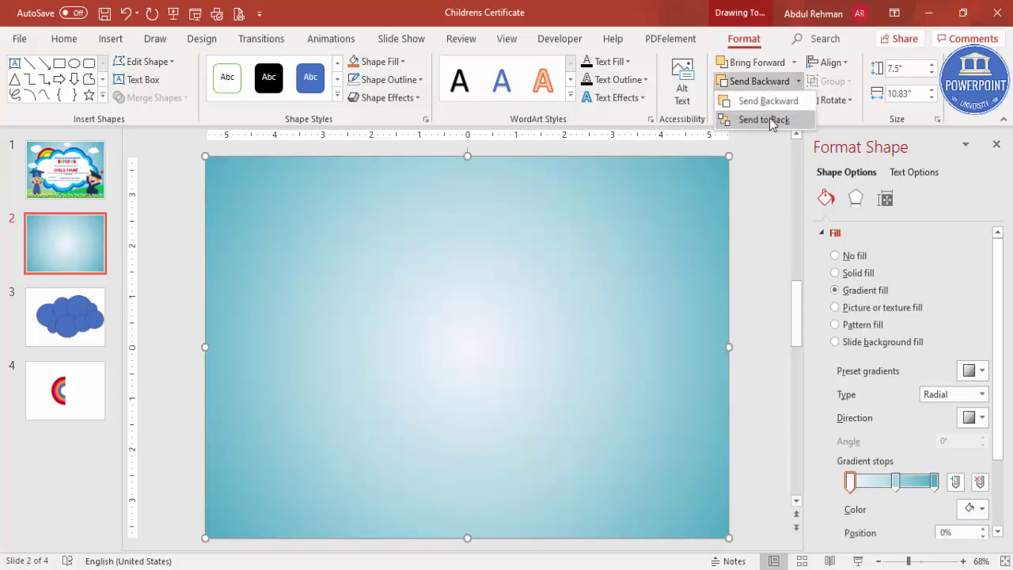
{"action": "left_click", "coordinate": [765, 120]}
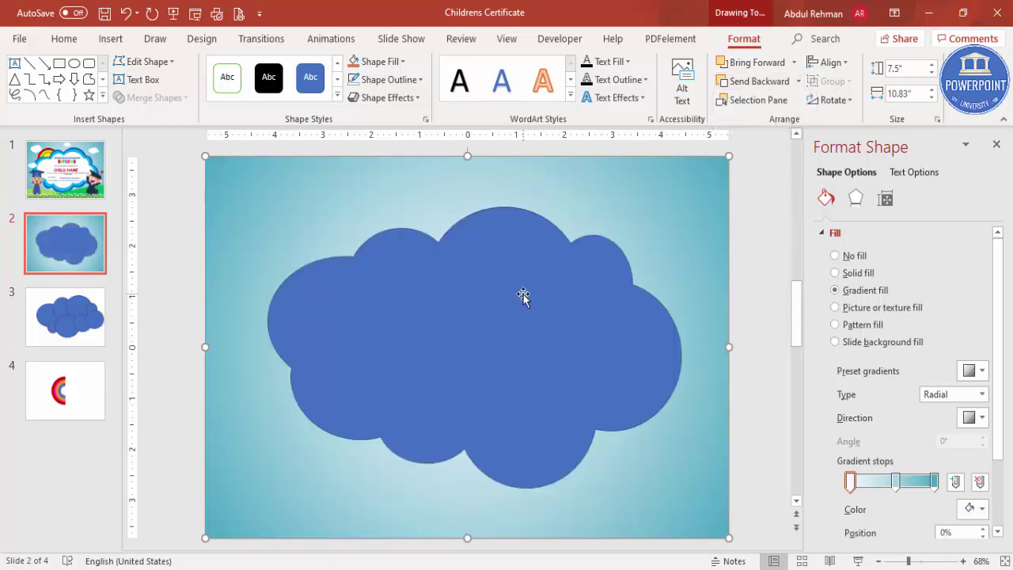
{"action": "left_click", "coordinate": [501, 258]}
{"action": "left_click", "coordinate": [396, 79]}
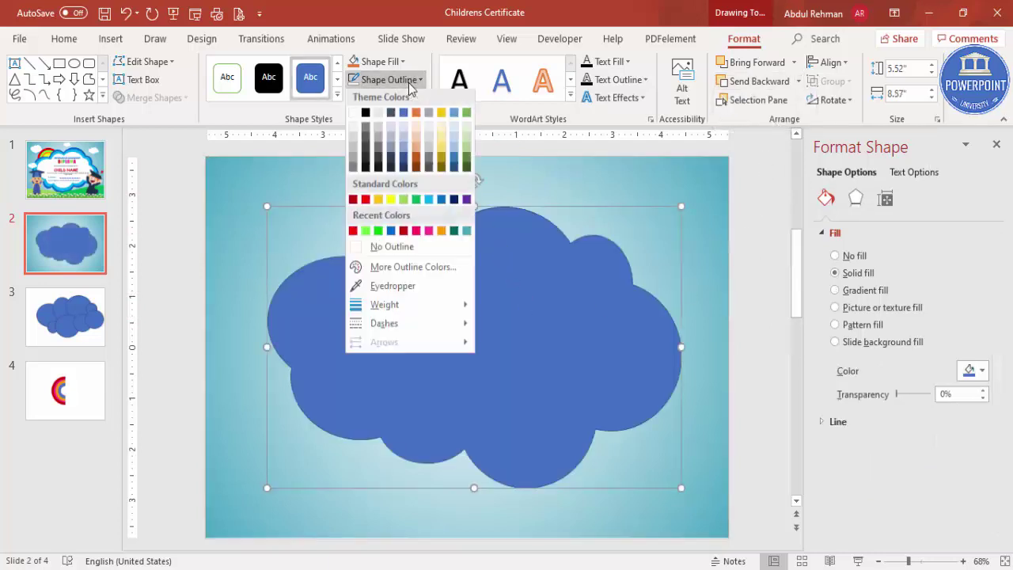
{"action": "left_click", "coordinate": [393, 249]}
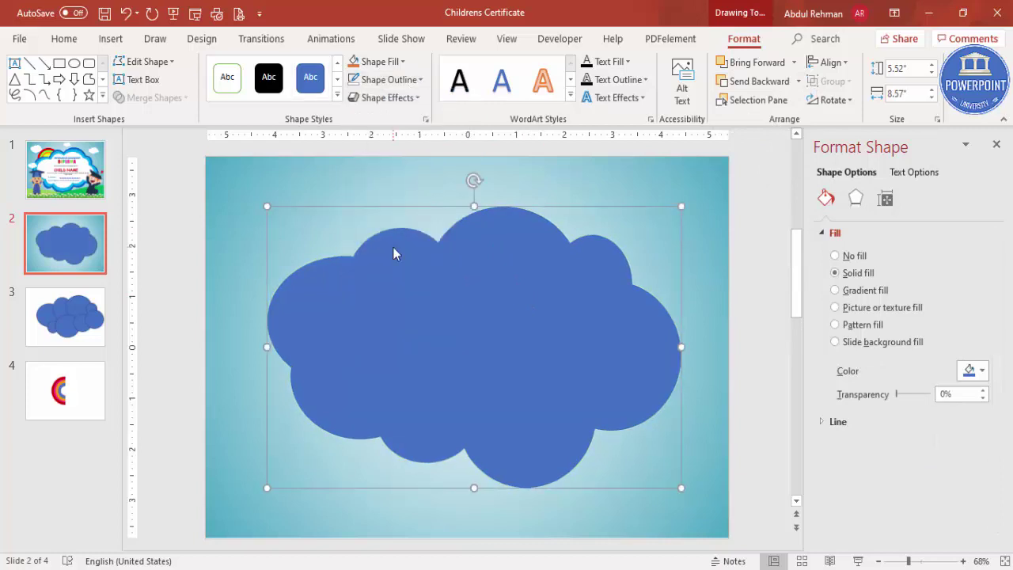
{"action": "left_click", "coordinate": [396, 62]}
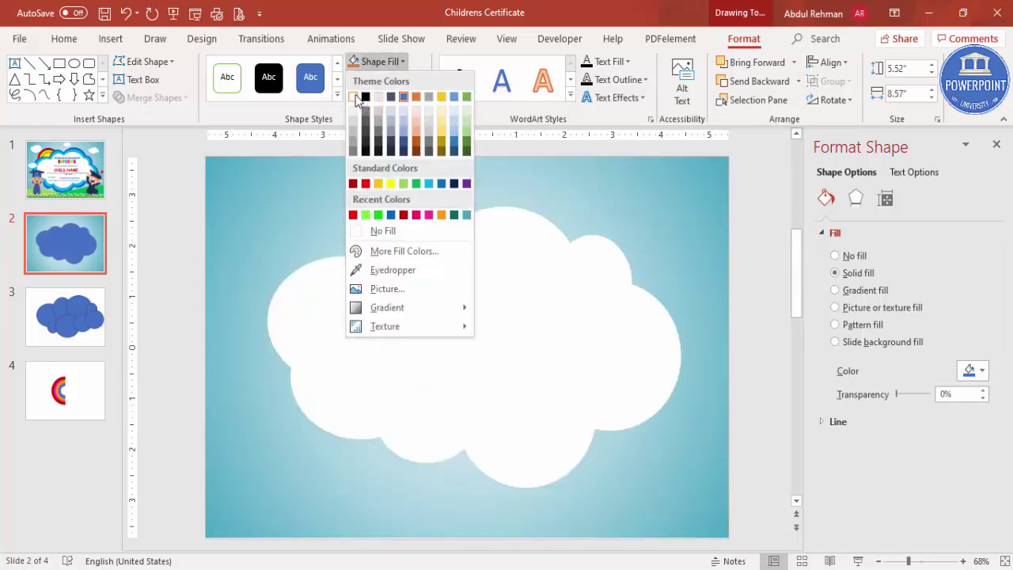
{"action": "left_click", "coordinate": [354, 97]}
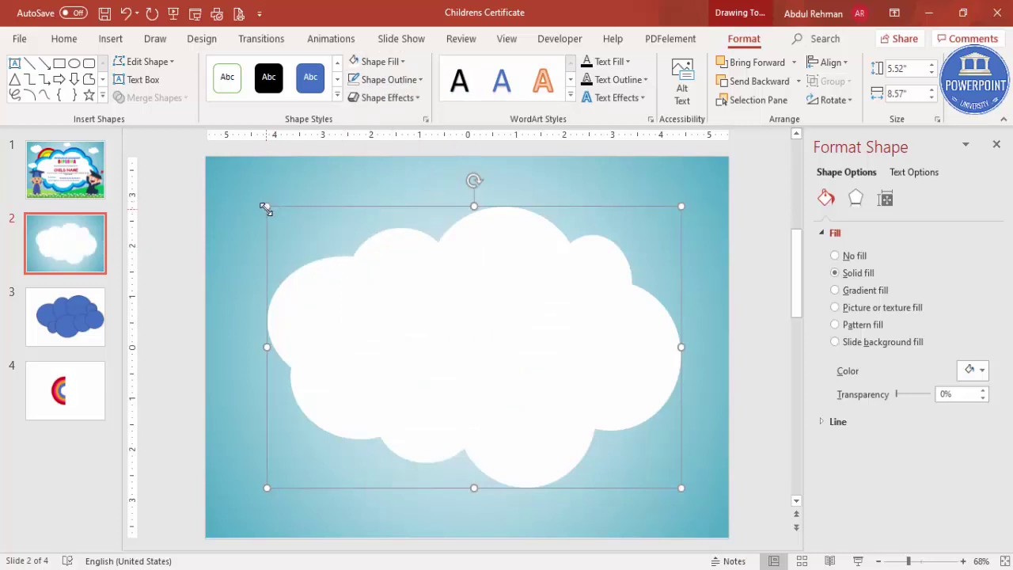
{"action": "left_click_drag", "start_coordinate": [266, 209], "coordinate": [296, 228]}
{"action": "left_click_drag", "start_coordinate": [459, 315], "coordinate": [442, 311]}
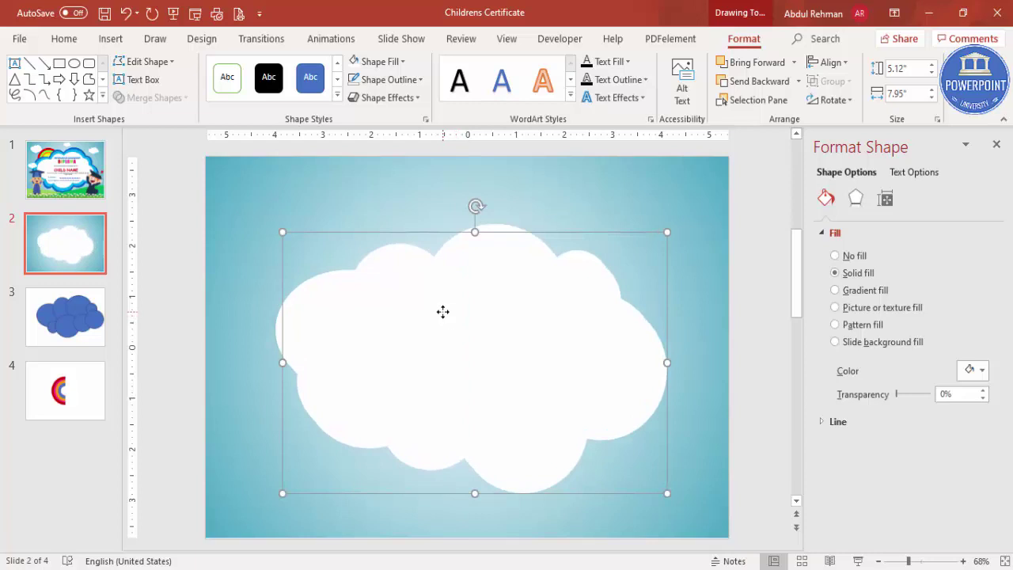
- Add an enlarged light-blue copy of the cloud behind the white one as a border
{"action": "key", "text": "ctrl+z"}
{"action": "key", "text": "ctrl+z"}
{"action": "left_click", "coordinate": [475, 270]}
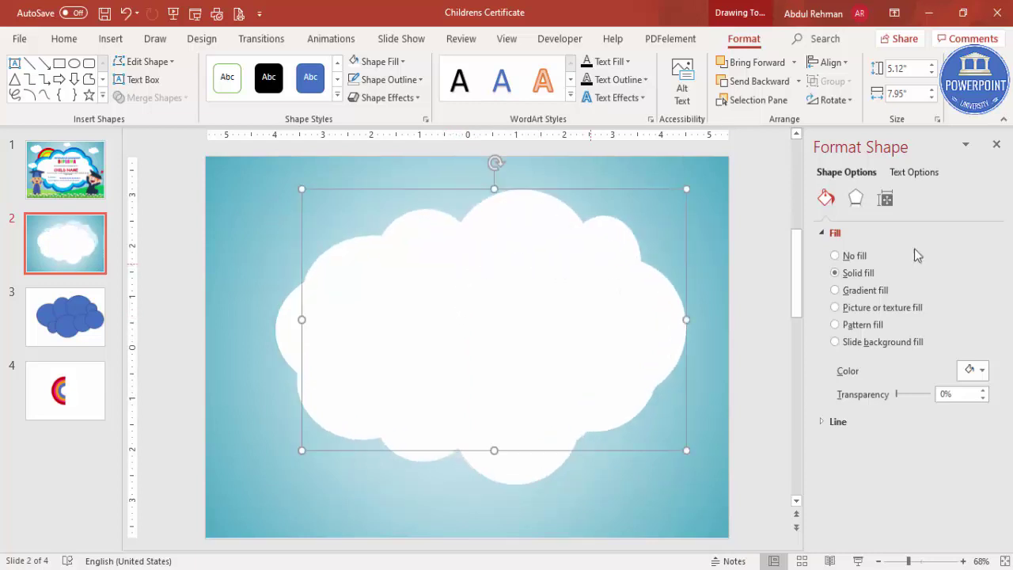
{"action": "left_click", "coordinate": [972, 369]}
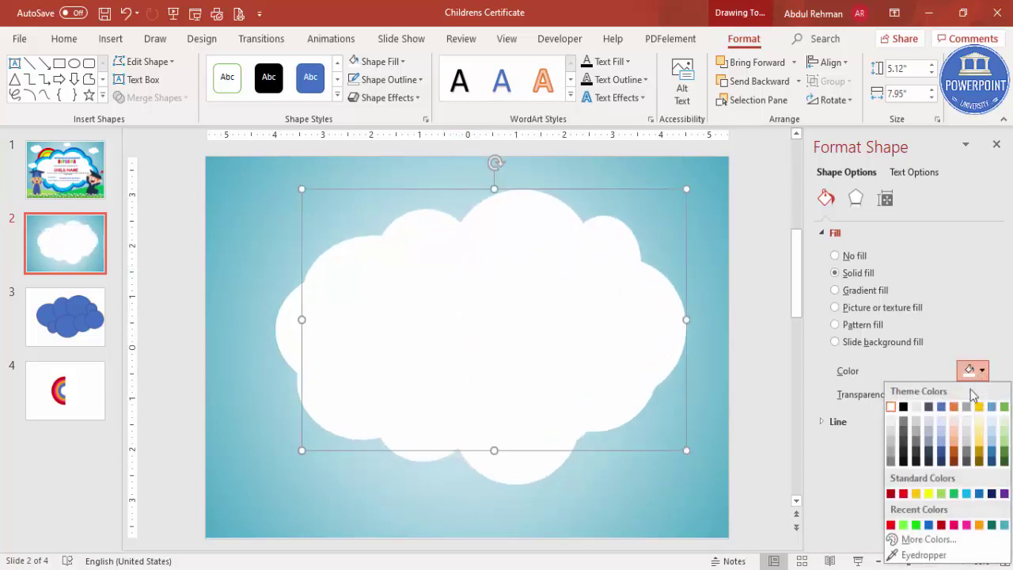
{"action": "left_click", "coordinate": [968, 494]}
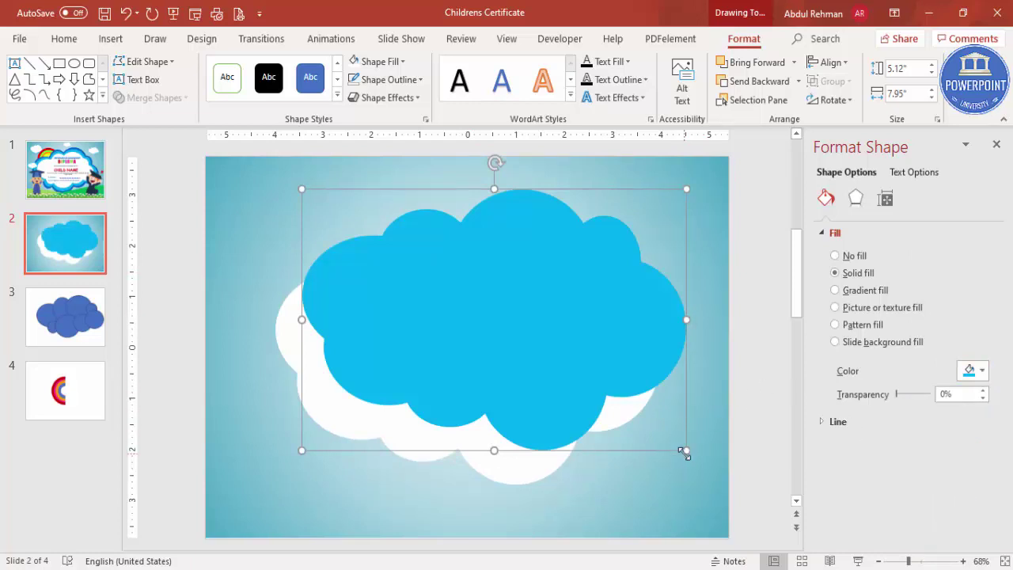
{"action": "left_click_drag", "start_coordinate": [686, 452], "coordinate": [722, 474]}
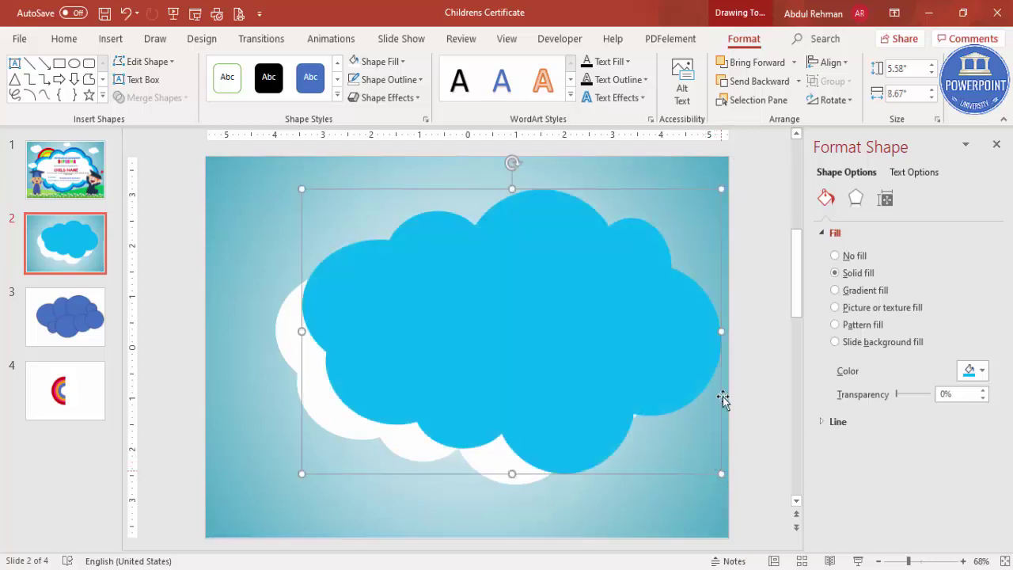
{"action": "left_click", "coordinate": [759, 87]}
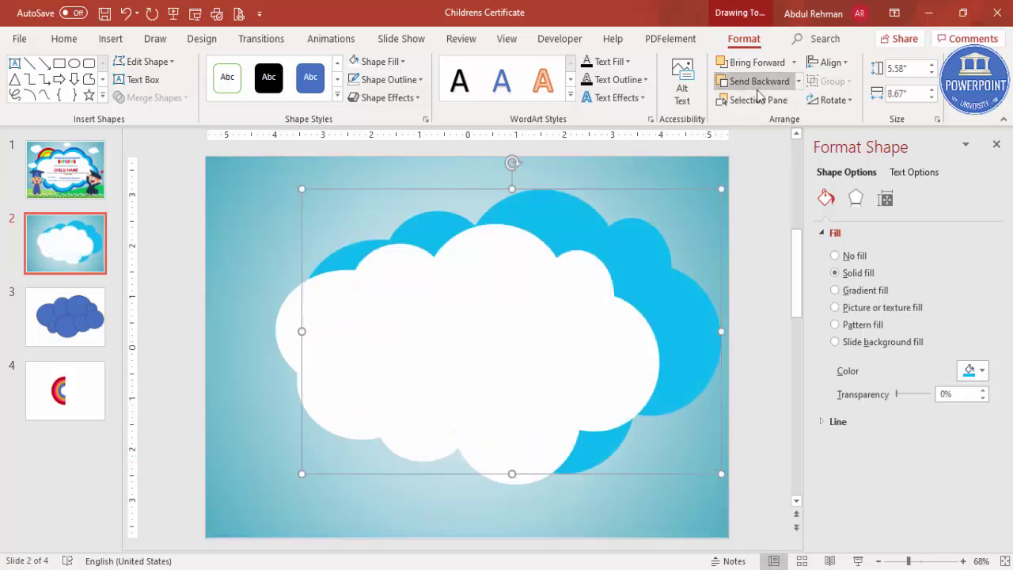
{"action": "left_click_drag", "start_coordinate": [662, 267], "coordinate": [618, 295]}
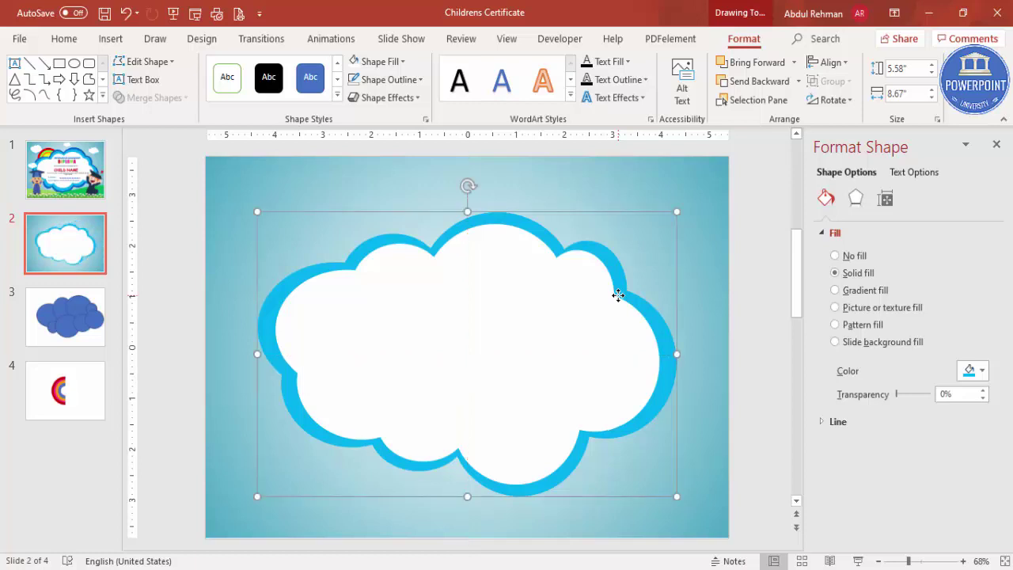
- Add a larger dark-blue cloud copy behind both others, centred as the outer border
{"action": "key", "text": "ctrl+d"}
{"action": "left_click_drag", "start_coordinate": [615, 296], "coordinate": [641, 281]}
{"action": "left_click", "coordinate": [972, 372]}
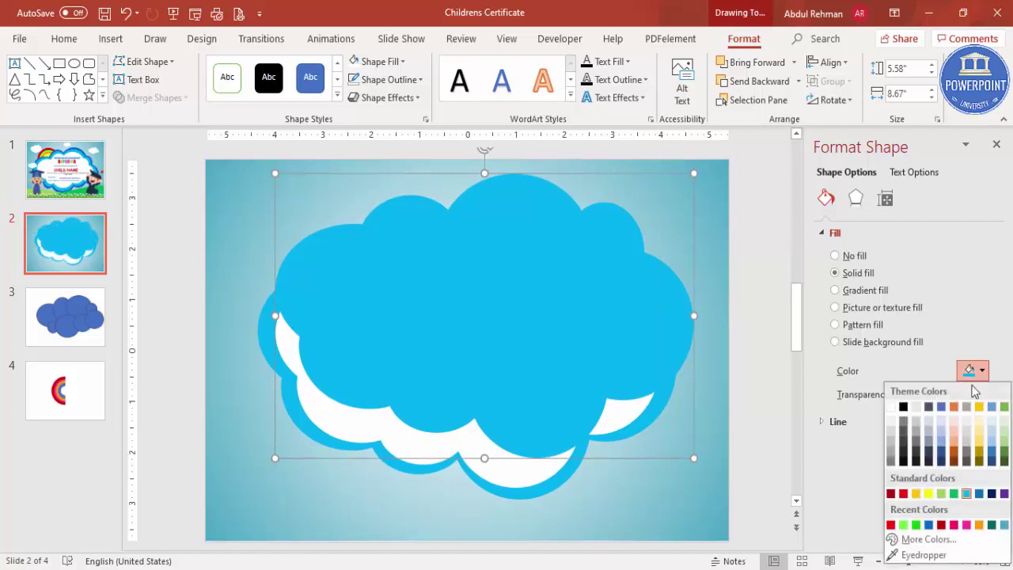
{"action": "left_click", "coordinate": [991, 524]}
{"action": "left_click", "coordinate": [973, 370]}
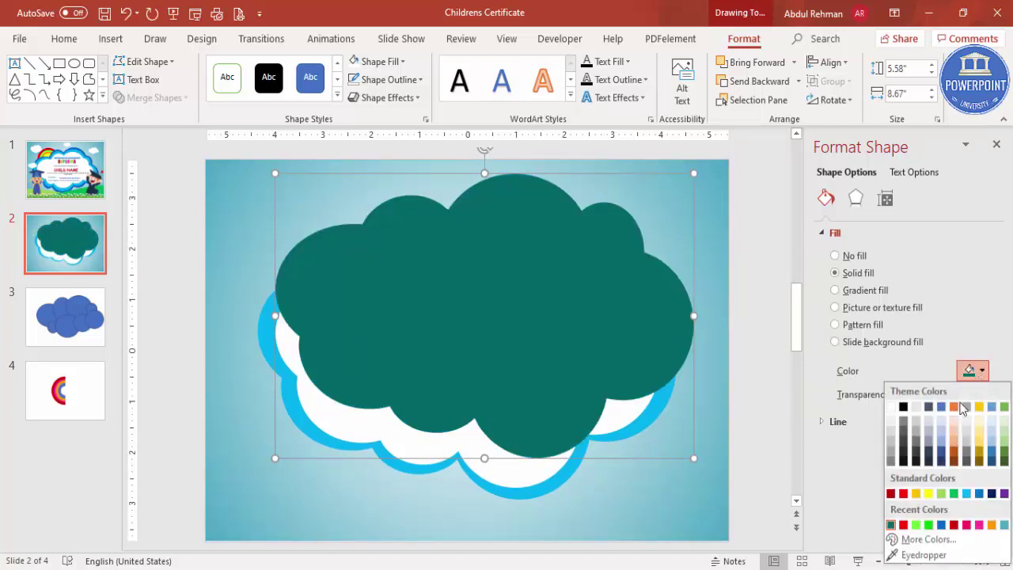
{"action": "left_click", "coordinate": [944, 526]}
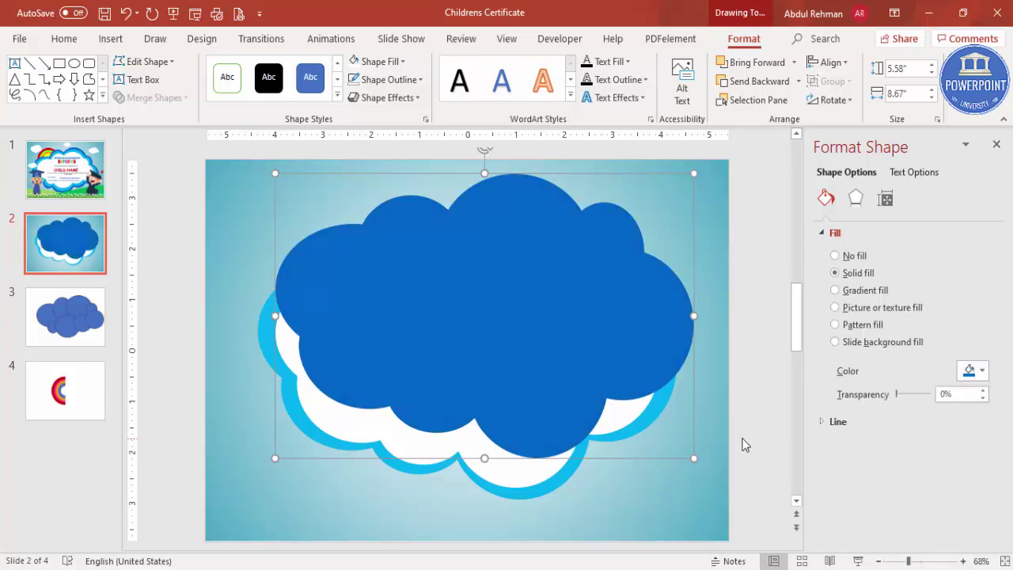
{"action": "left_click_drag", "start_coordinate": [694, 458], "coordinate": [727, 480]}
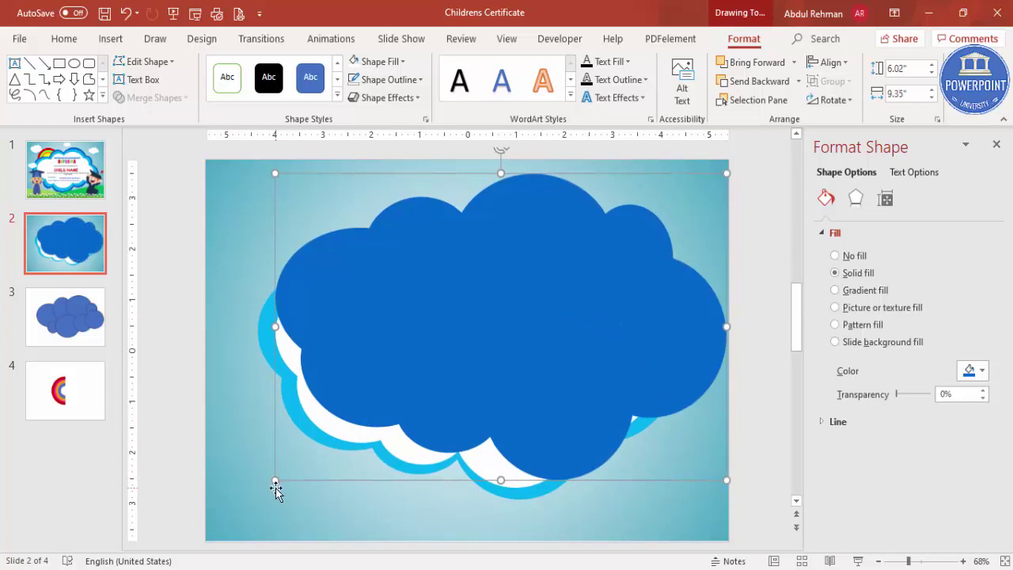
{"action": "left_click_drag", "start_coordinate": [501, 481], "coordinate": [501, 499]}
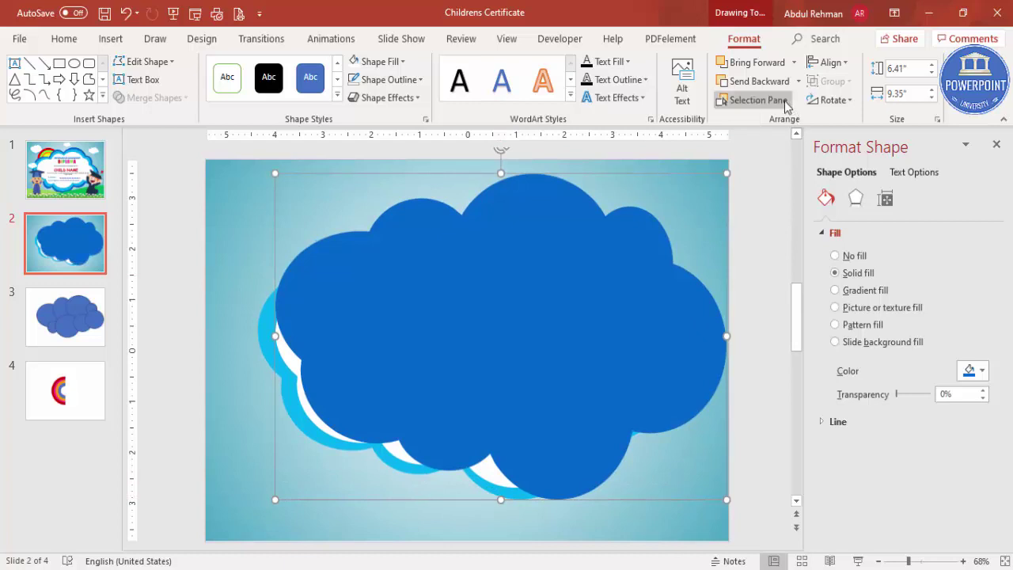
{"action": "left_click", "coordinate": [758, 81]}
{"action": "left_click", "coordinate": [757, 81]}
{"action": "left_click_drag", "start_coordinate": [659, 260], "coordinate": [627, 268]}
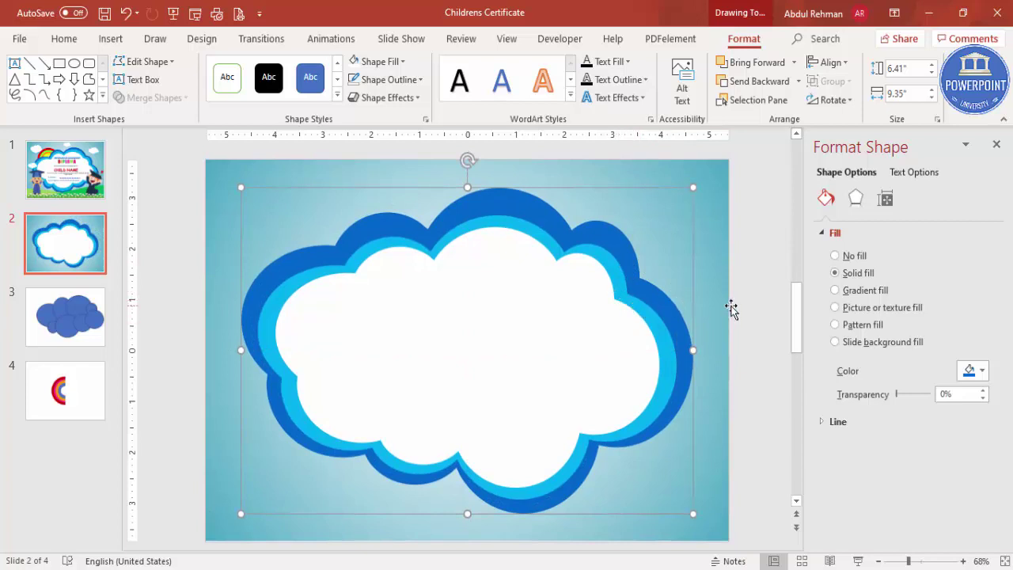
{"action": "left_click", "coordinate": [583, 281]}
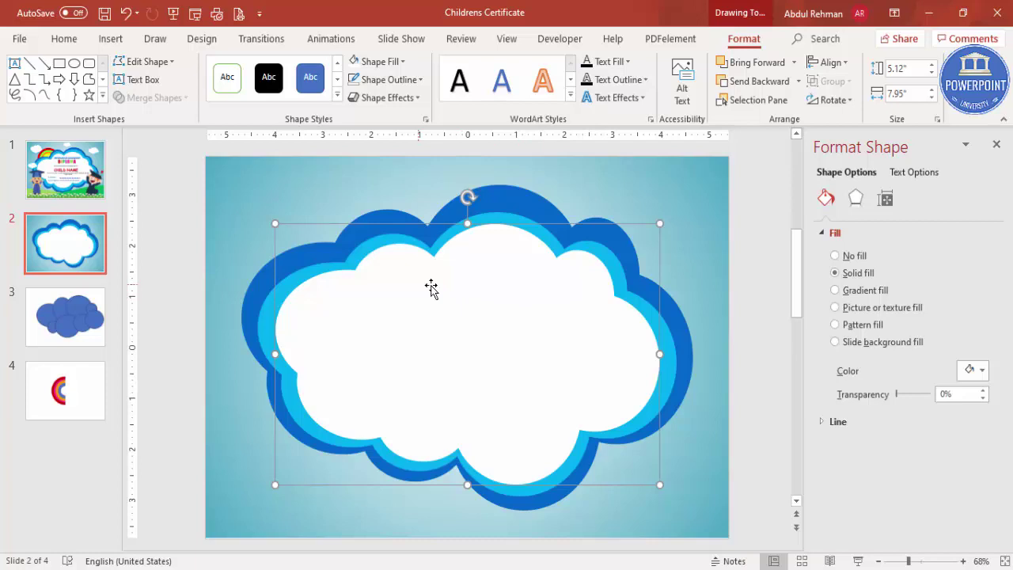
- Give the white and light-blue clouds bottom-right offset shadows with increased distance (11 pt)
{"action": "left_click", "coordinate": [856, 197]}
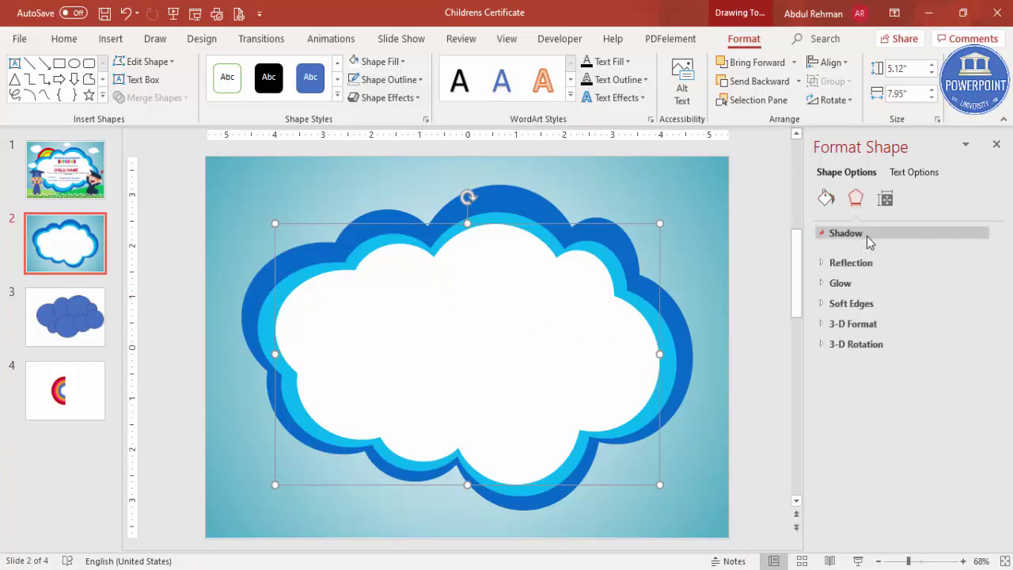
{"action": "left_click", "coordinate": [865, 235]}
{"action": "left_click", "coordinate": [979, 255]}
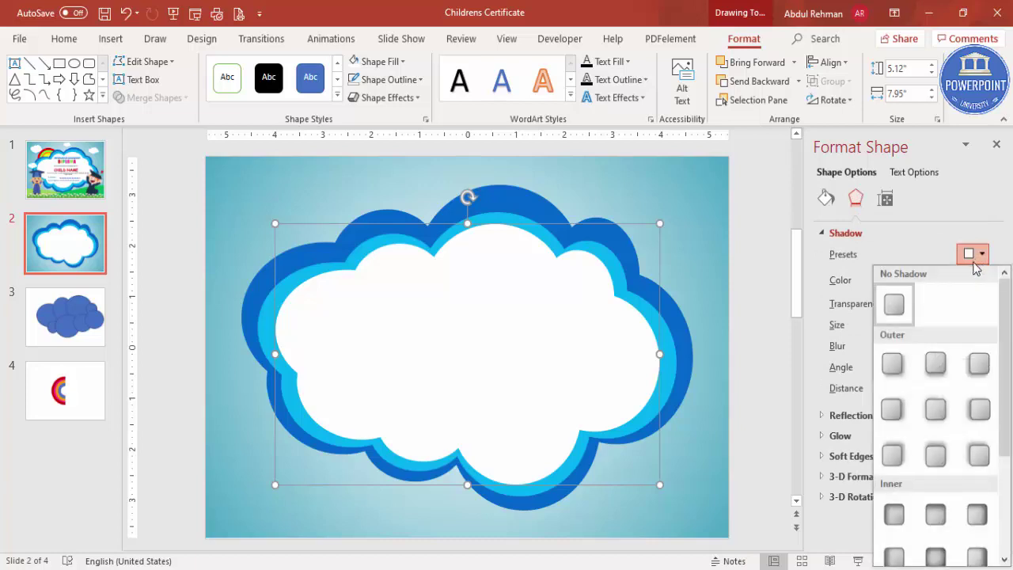
{"action": "left_click", "coordinate": [903, 365]}
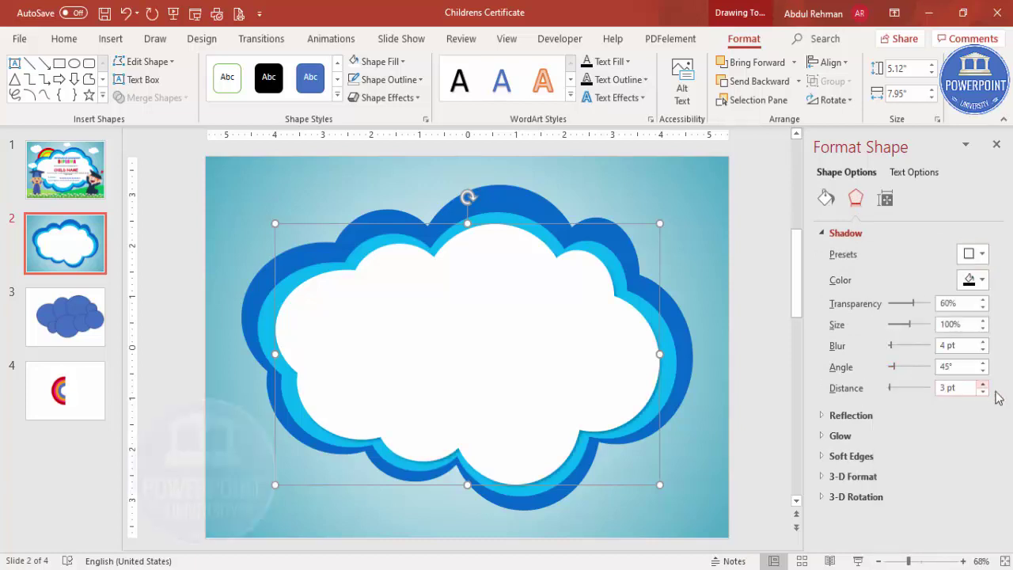
{"action": "left_click_drag", "start_coordinate": [983, 384], "coordinate": [983, 384]}
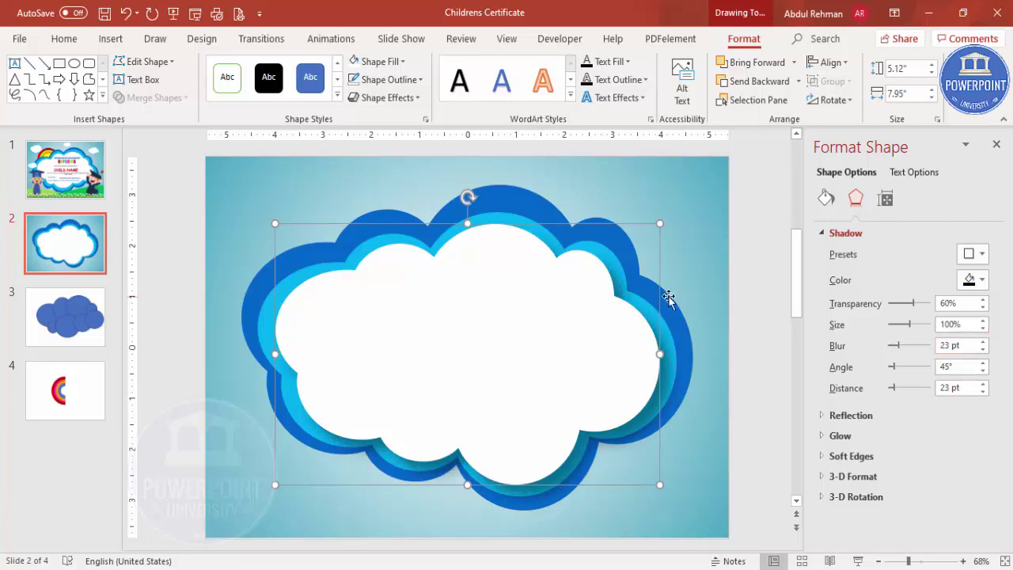
{"action": "left_click", "coordinate": [673, 341]}
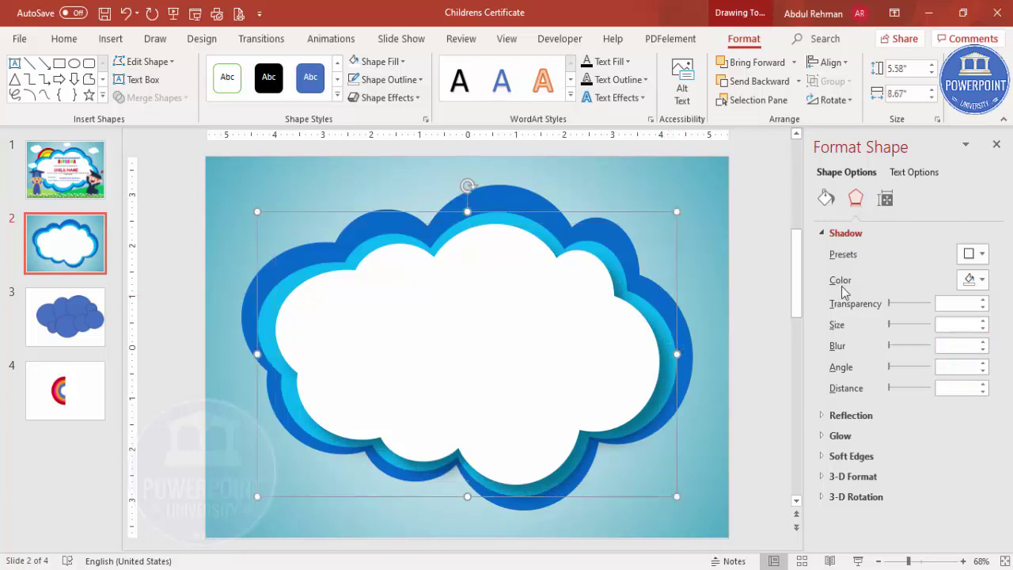
{"action": "left_click", "coordinate": [973, 254]}
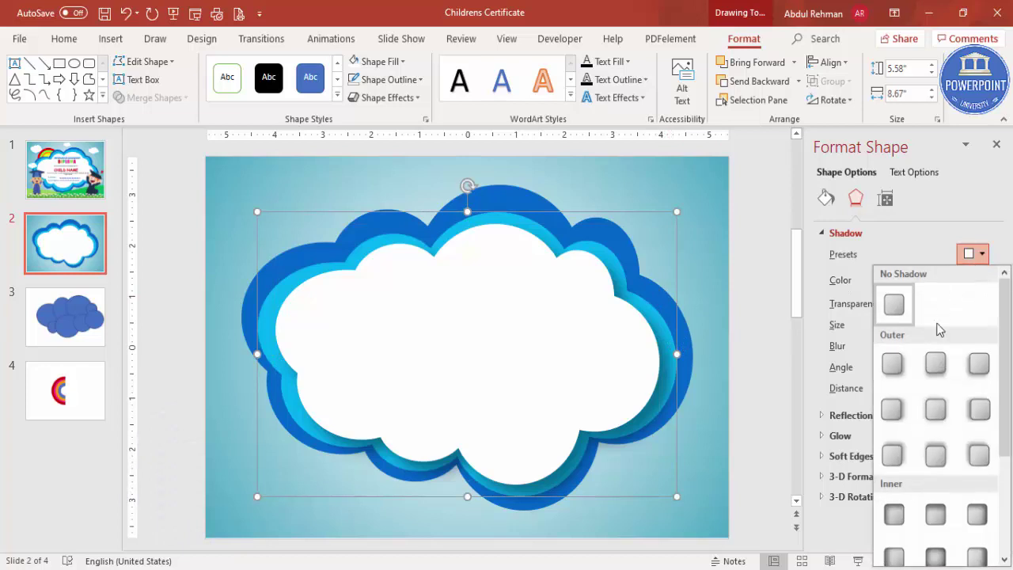
{"action": "left_click", "coordinate": [902, 365]}
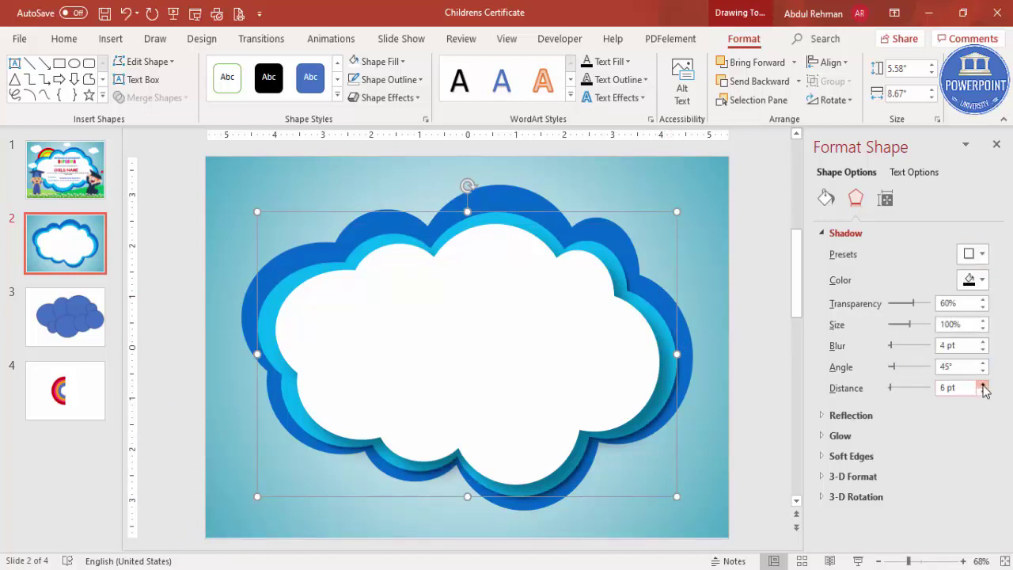
{"action": "left_click", "coordinate": [984, 385]}
{"action": "left_click", "coordinate": [984, 384]}
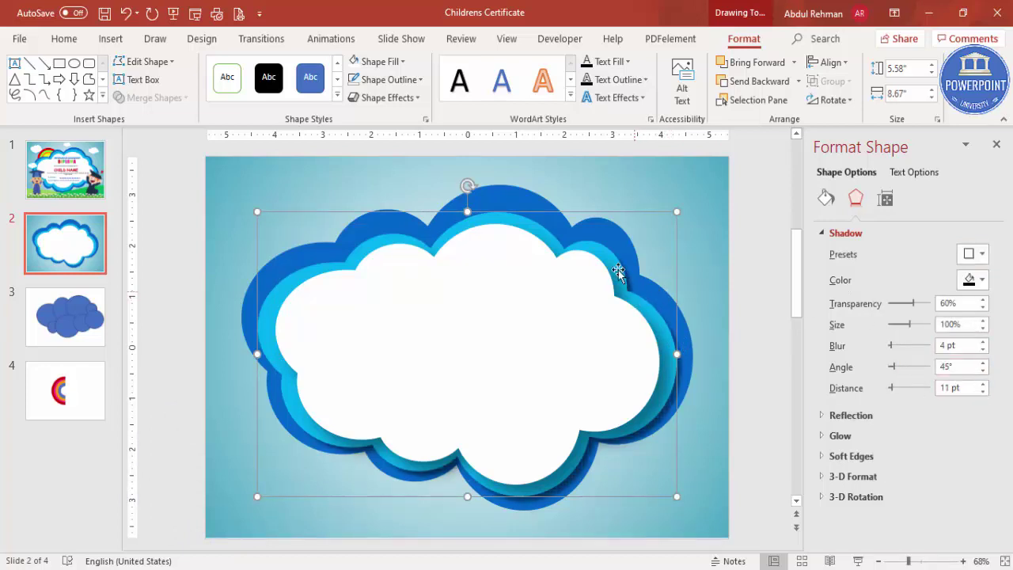
- Give the dark-blue cloud an offset shadow: 18 pt distance, 13 pt blur, 67% transparency
{"action": "left_click", "coordinate": [619, 233]}
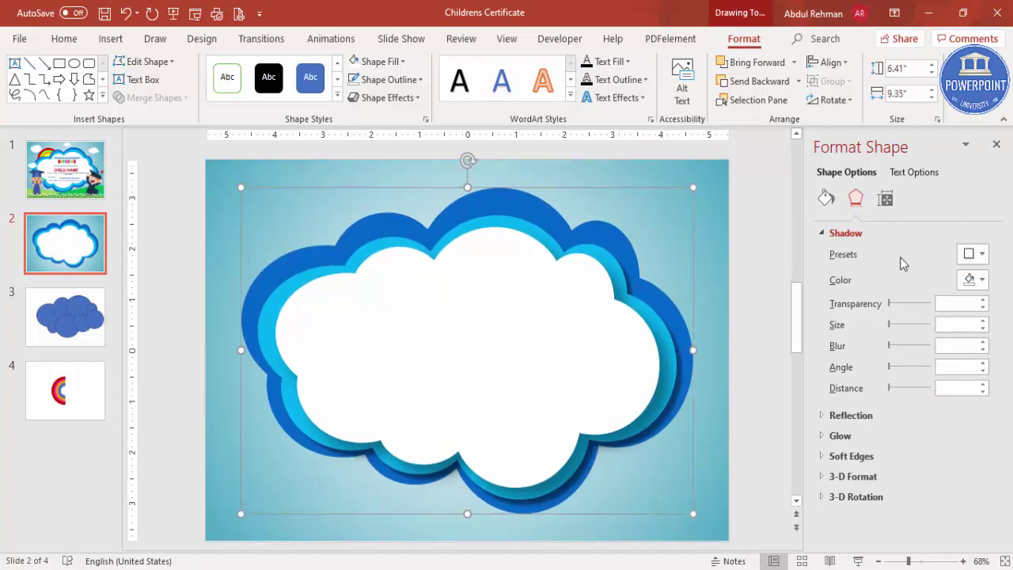
{"action": "left_click", "coordinate": [973, 254]}
{"action": "left_click", "coordinate": [928, 361]}
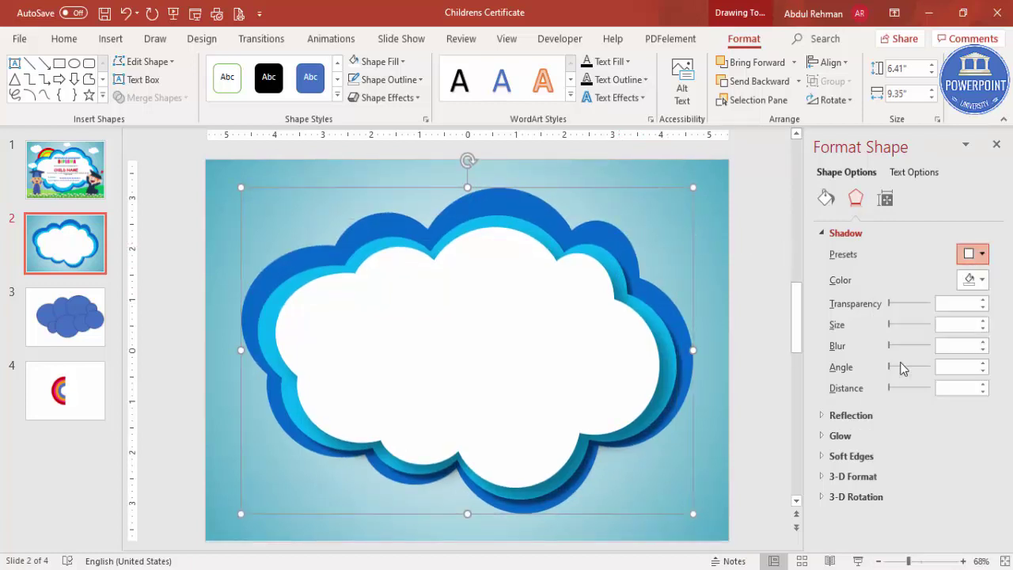
{"action": "left_click_drag", "start_coordinate": [982, 386], "coordinate": [981, 386]}
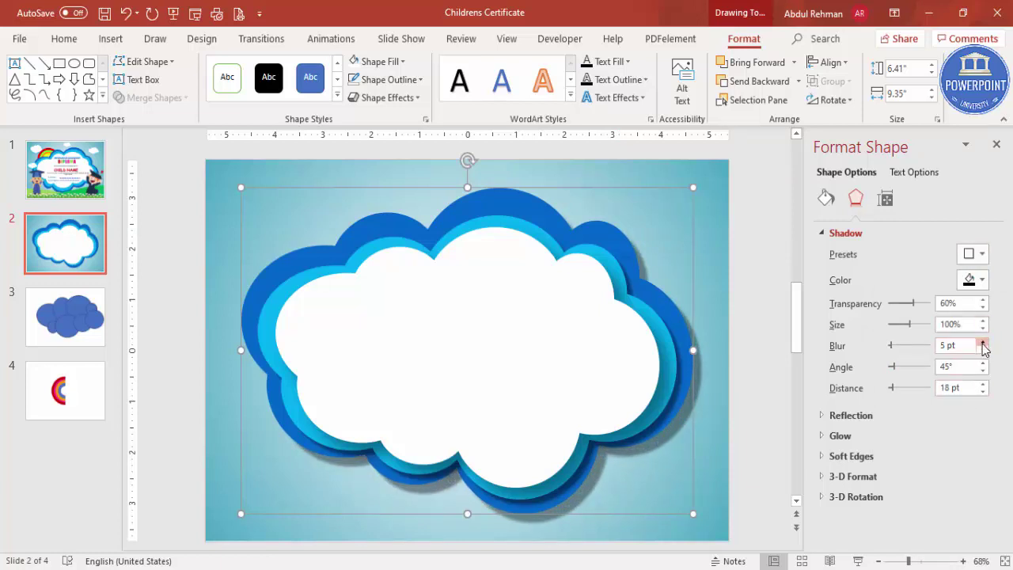
{"action": "left_click_drag", "start_coordinate": [983, 341], "coordinate": [983, 341]}
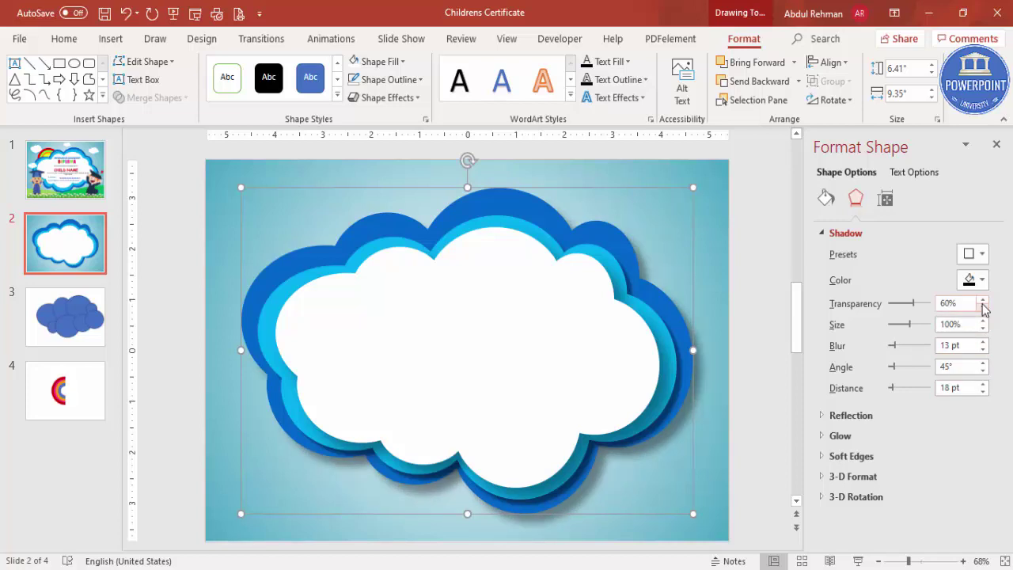
{"action": "left_click_drag", "start_coordinate": [984, 301], "coordinate": [983, 301]}
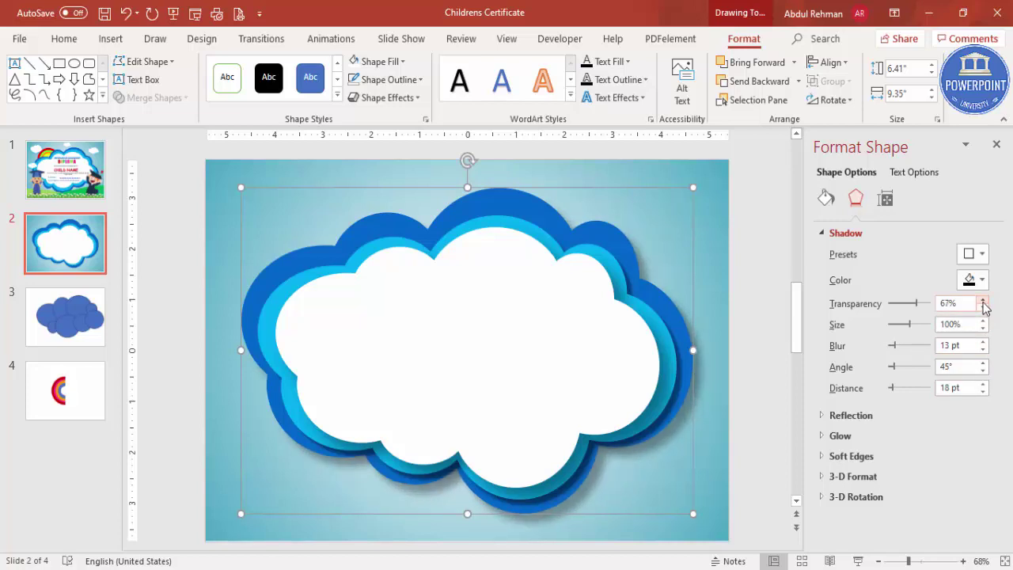
{"action": "left_click", "coordinate": [765, 247]}
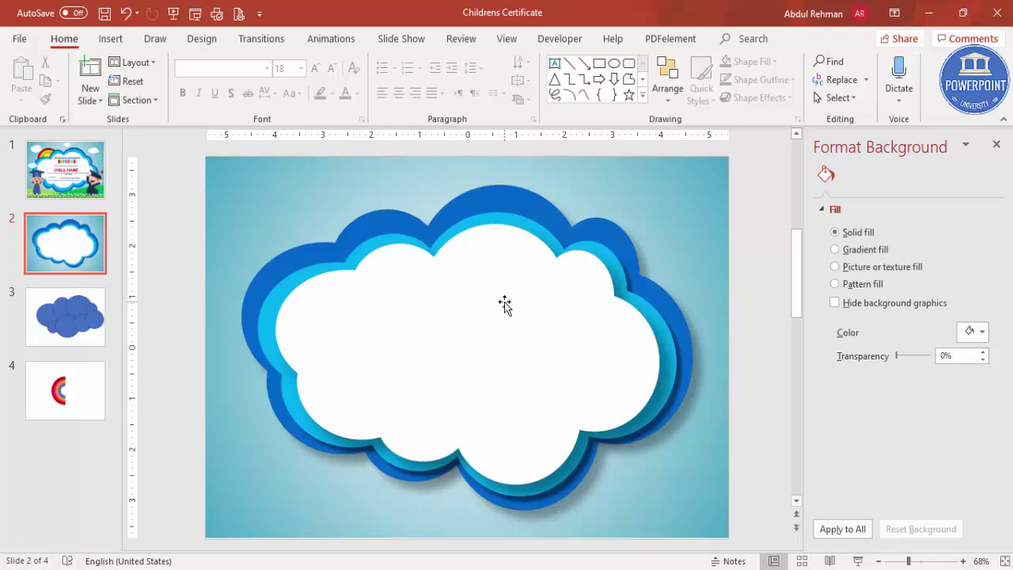
- Add a text box in the cloud's upper part reading 'CERTIFICATE OF APPRECIATION'
{"action": "key", "text": "alt+n"}
{"action": "key", "text": "x"}
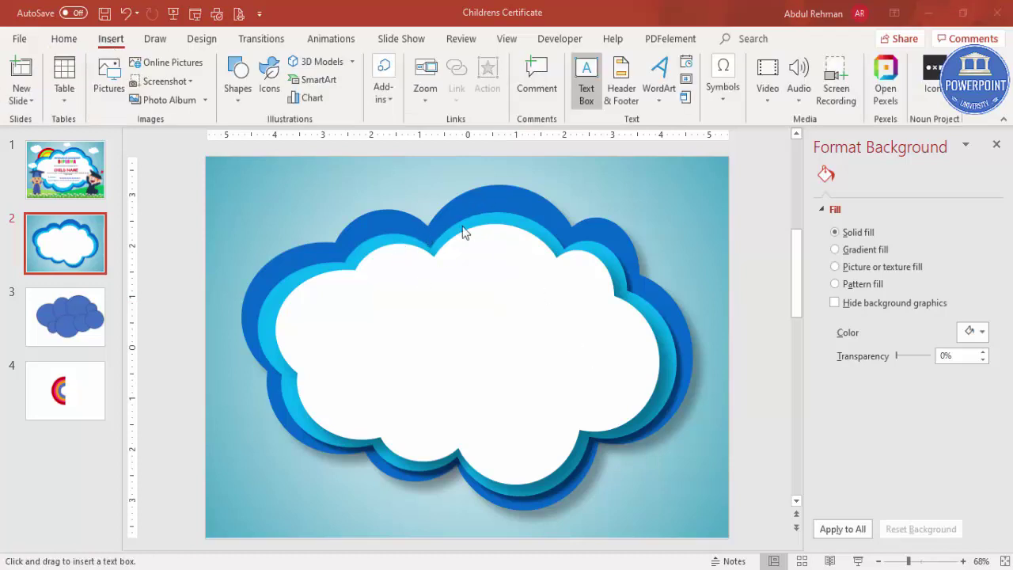
{"action": "left_click_drag", "start_coordinate": [404, 278], "coordinate": [601, 319]}
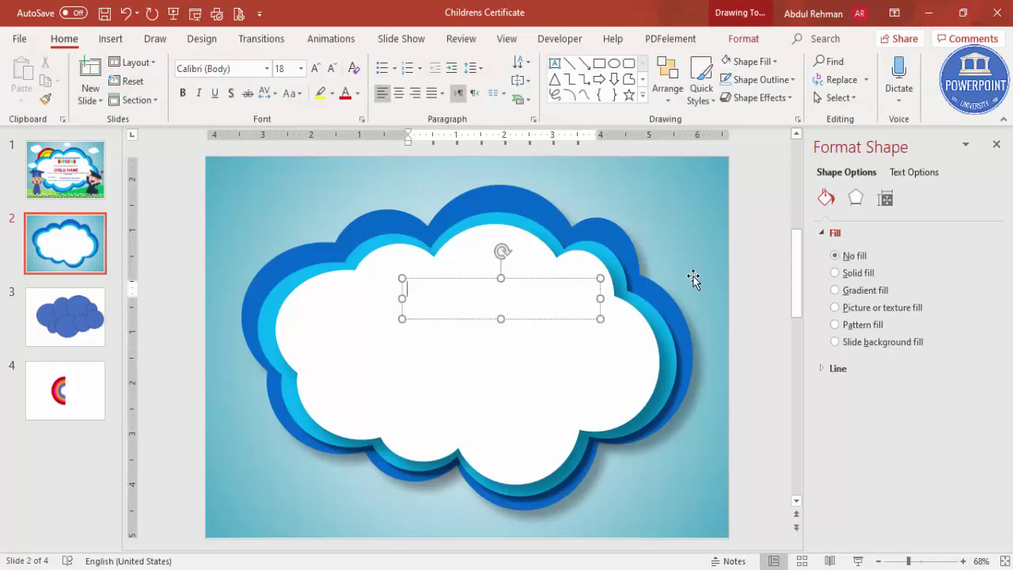
{"action": "type", "text": "CERTIFICATE OF "}
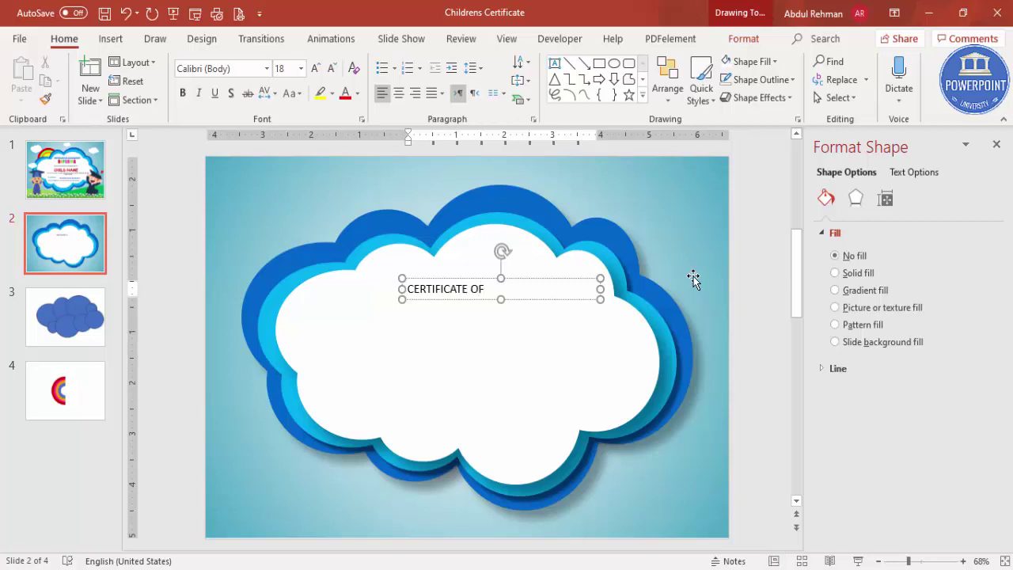
{"action": "type", "text": "APPRECIATION"}
- Format the title as black Open Sans, bold and centred
{"action": "left_click", "coordinate": [448, 279]}
{"action": "left_click", "coordinate": [253, 70]}
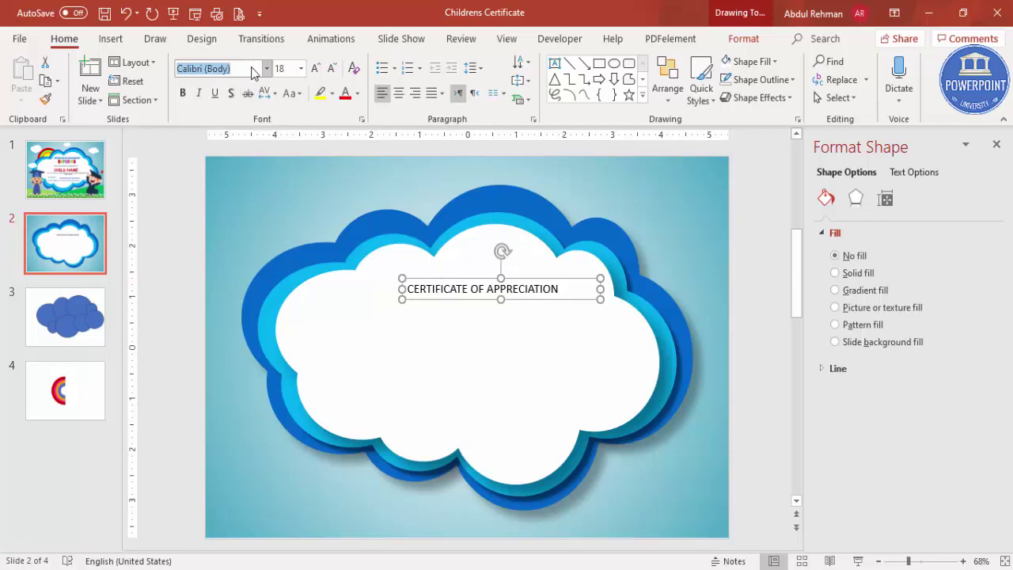
{"action": "type", "text": "Open Sans"}
{"action": "key", "text": "Return"}
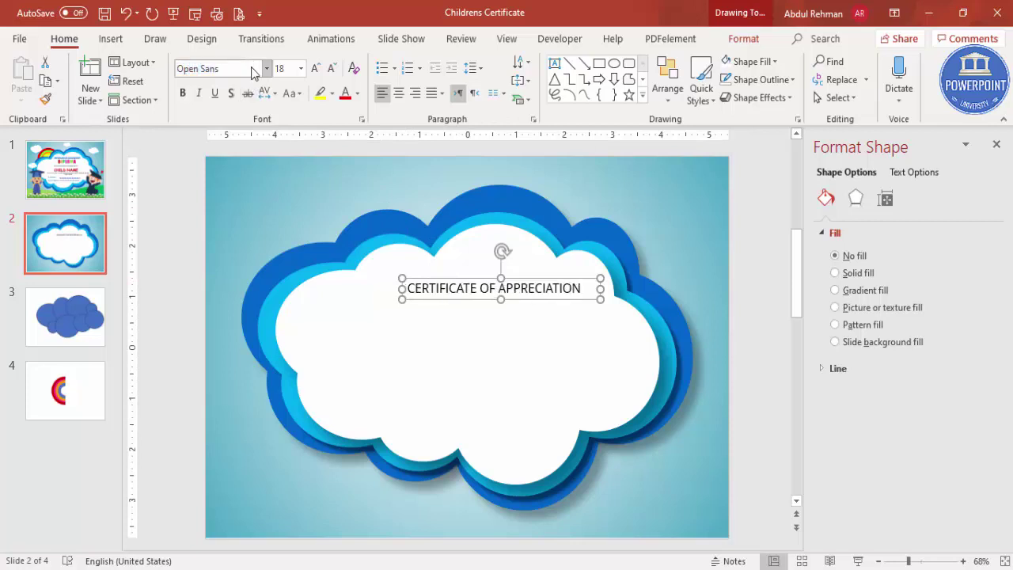
{"action": "left_click", "coordinate": [357, 94]}
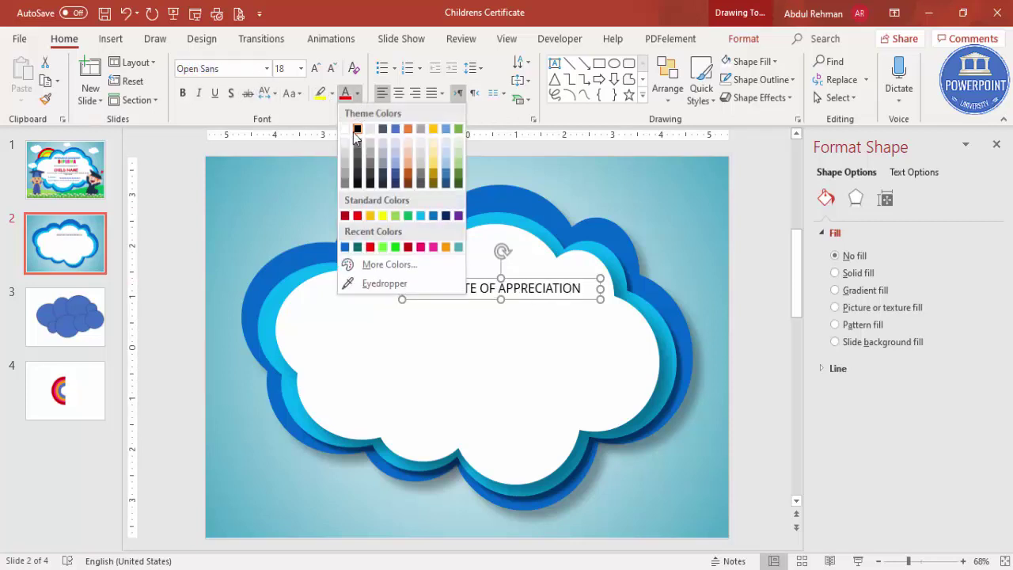
{"action": "left_click", "coordinate": [356, 132]}
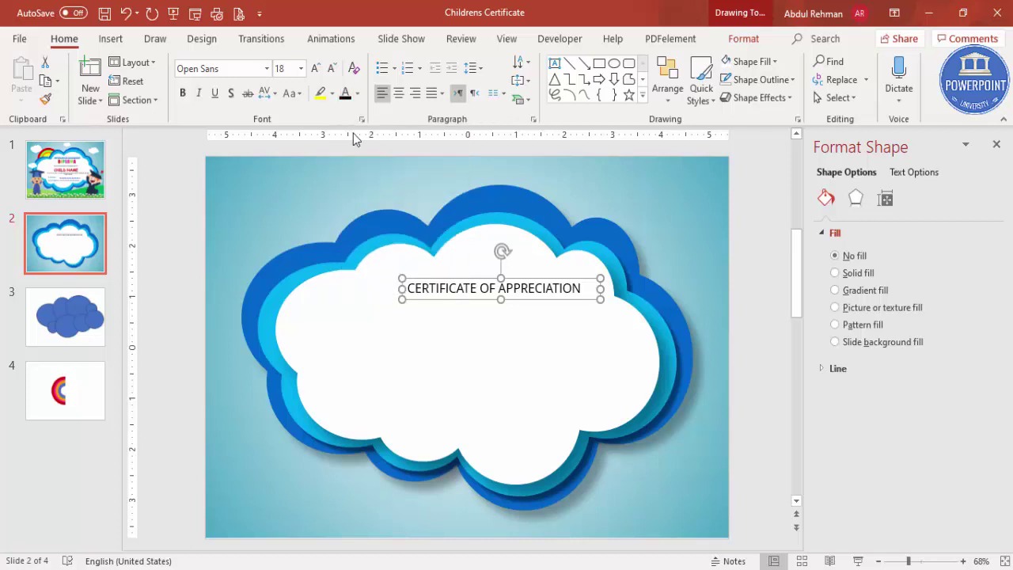
{"action": "left_click", "coordinate": [332, 70]}
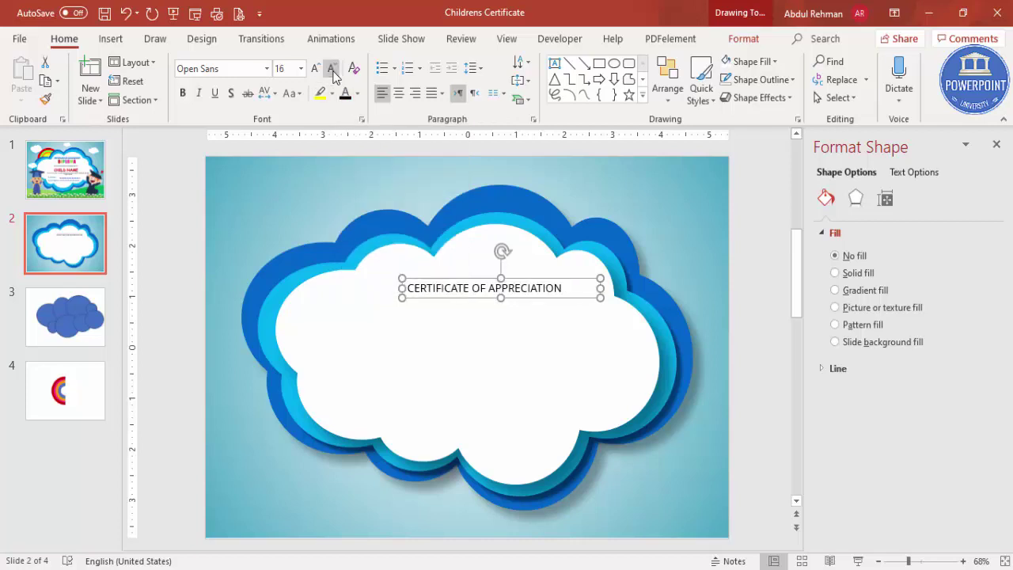
{"action": "left_click", "coordinate": [183, 93]}
{"action": "left_click", "coordinate": [413, 95]}
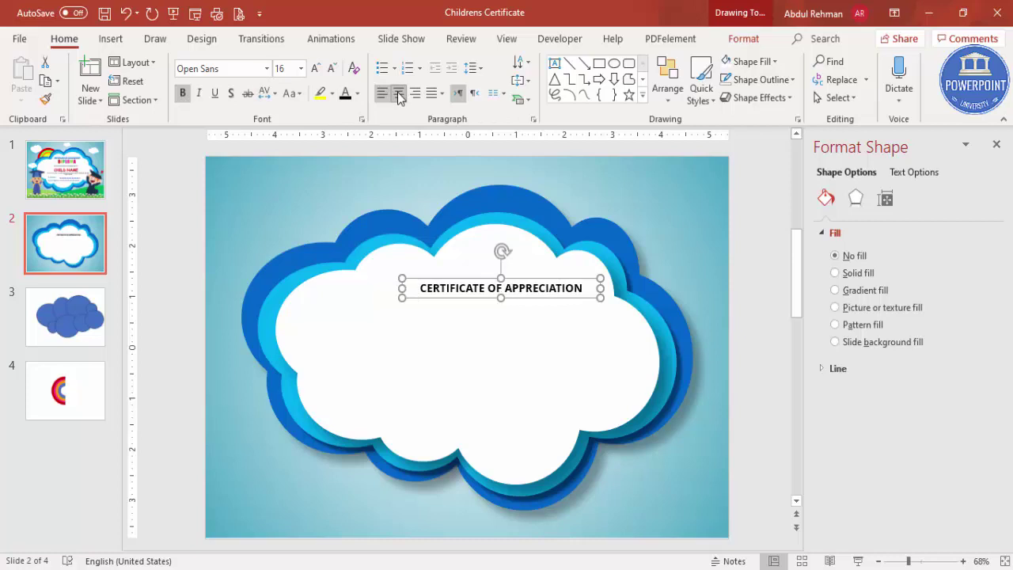
- Move the title higher in the cloud and set it to 18 pt, not bold
{"action": "left_click_drag", "start_coordinate": [536, 283], "coordinate": [523, 261]}
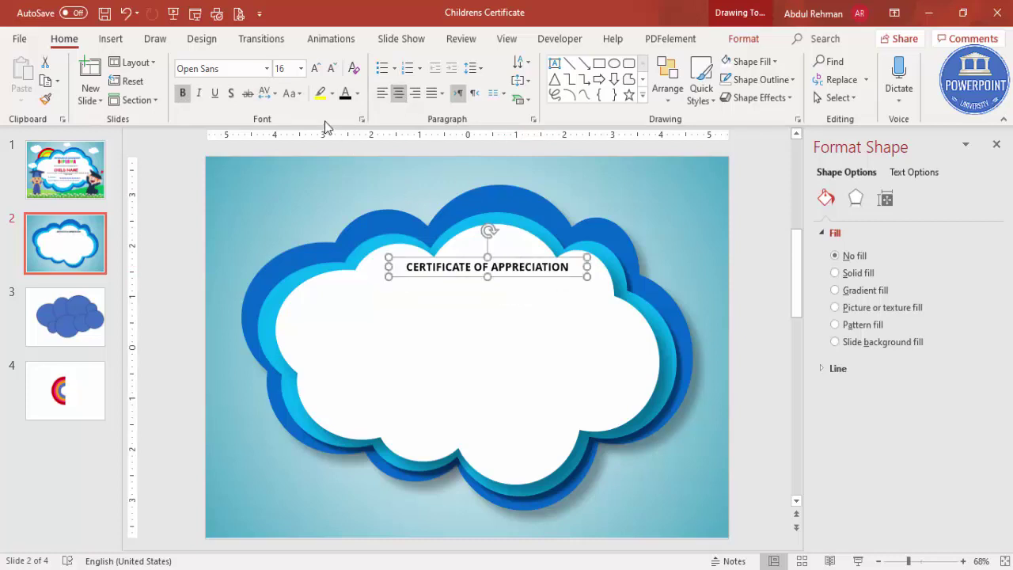
{"action": "left_click", "coordinate": [315, 68]}
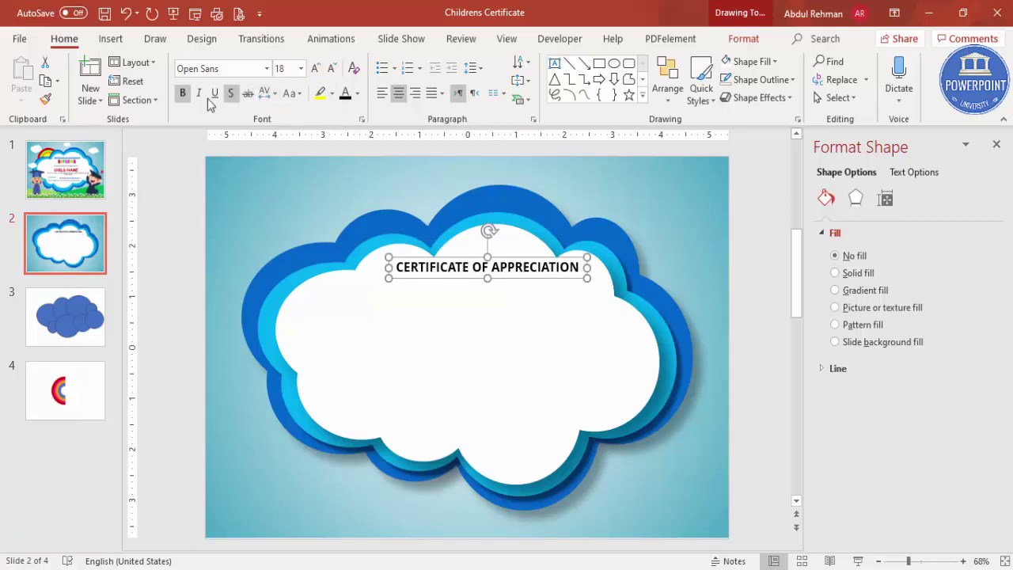
{"action": "left_click", "coordinate": [184, 96]}
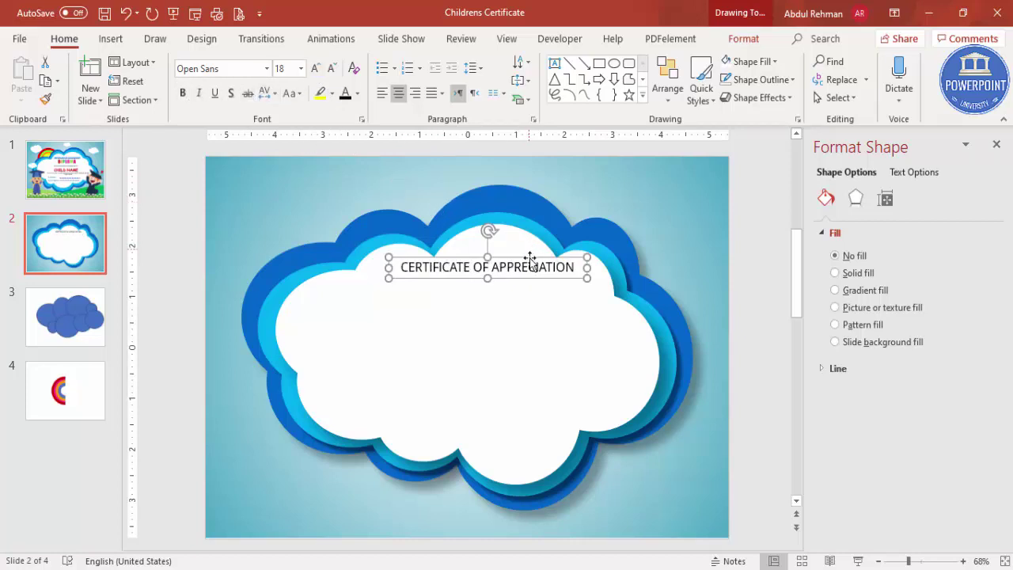
{"action": "key", "text": "Escape"}
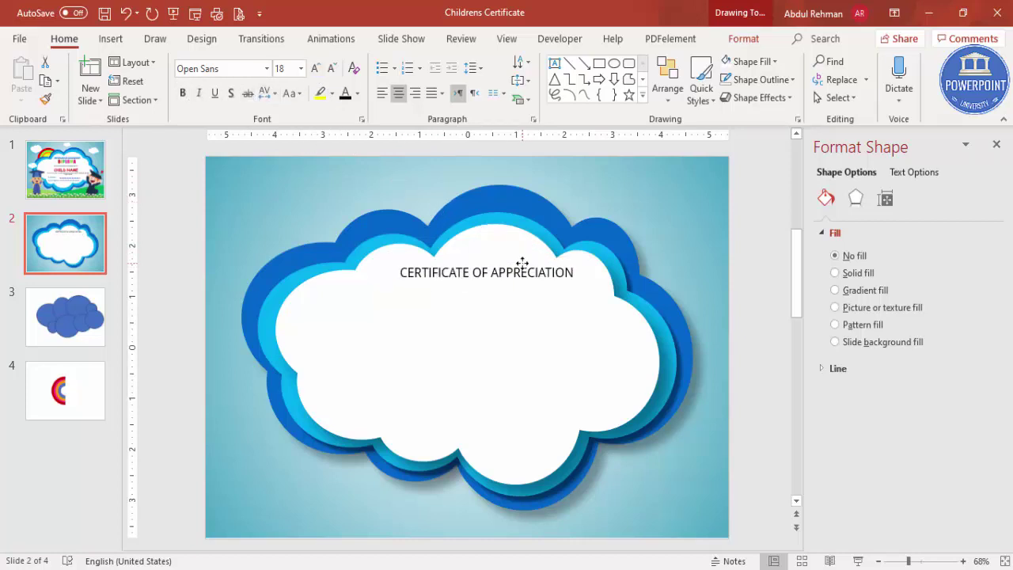
{"action": "left_click", "coordinate": [523, 262]}
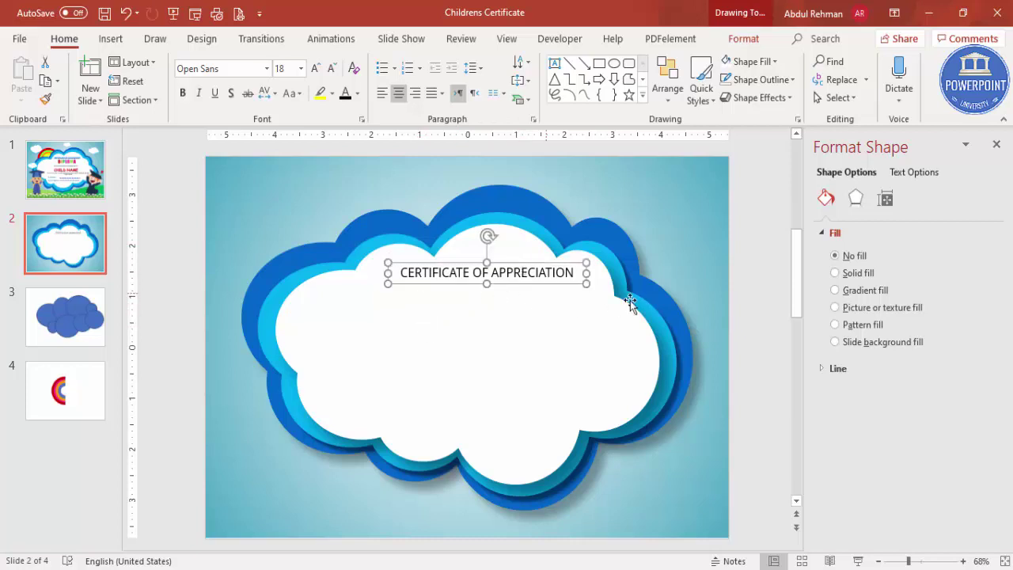
{"action": "left_click", "coordinate": [333, 245]}
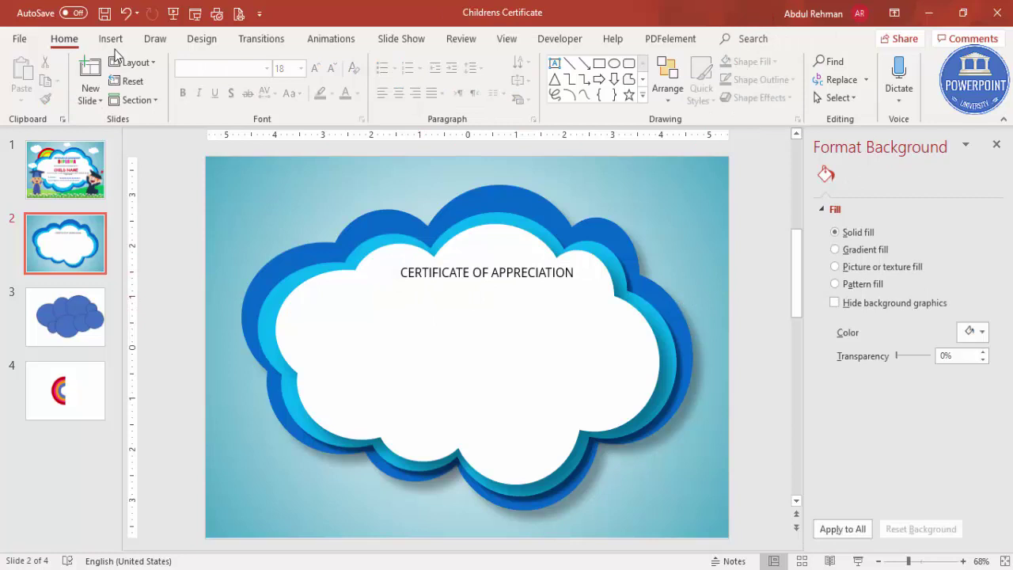
- Add a text box below the title for the word 'DIPLOMA'
{"action": "left_click", "coordinate": [111, 38]}
{"action": "left_click", "coordinate": [586, 87]}
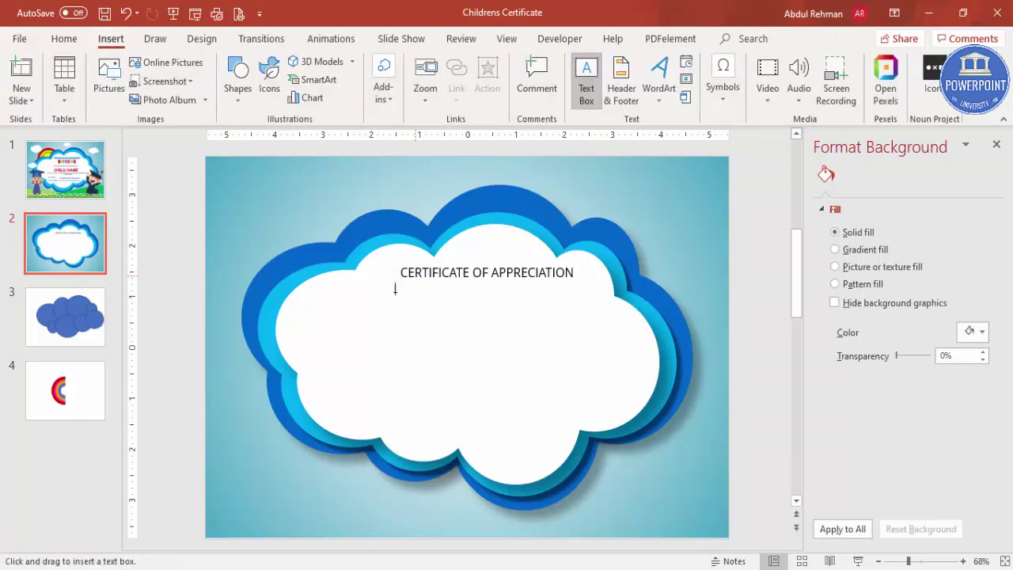
{"action": "left_click_drag", "start_coordinate": [398, 301], "coordinate": [572, 331]}
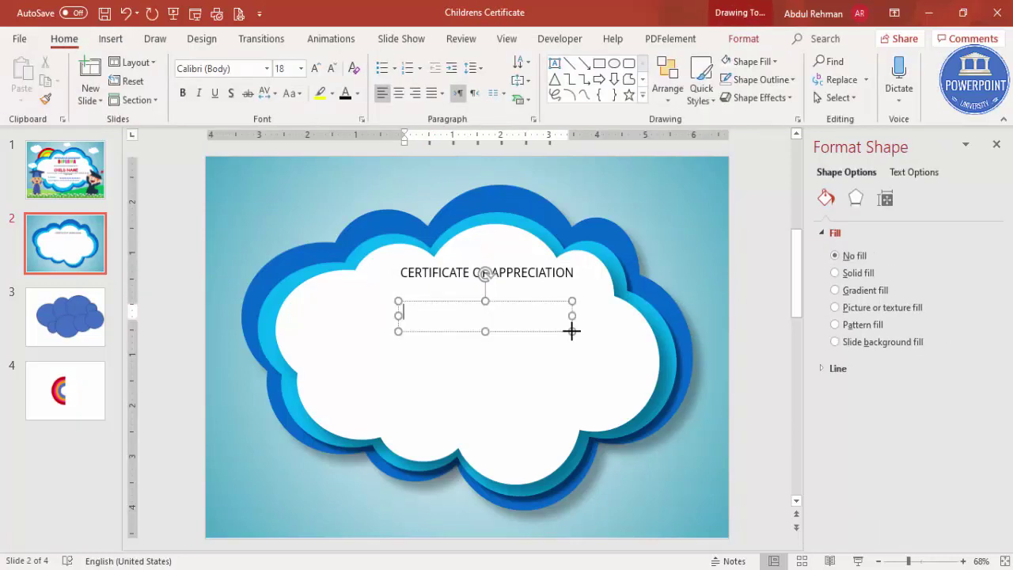
{"action": "type", "text": "DIPLOMA"}
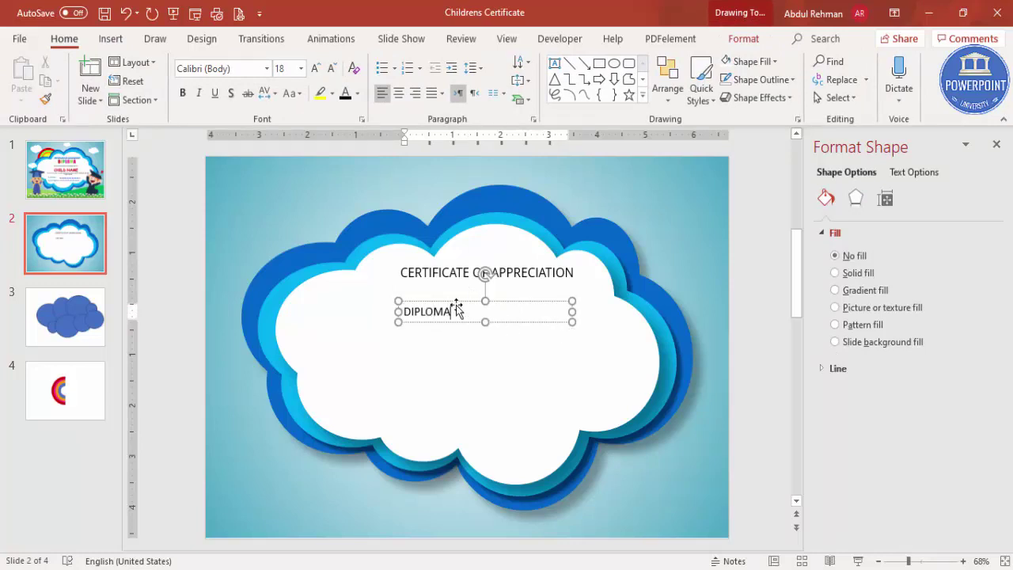
- Set DIPLOMA in the Impact font with Very Loose character spacing
{"action": "left_click", "coordinate": [453, 301]}
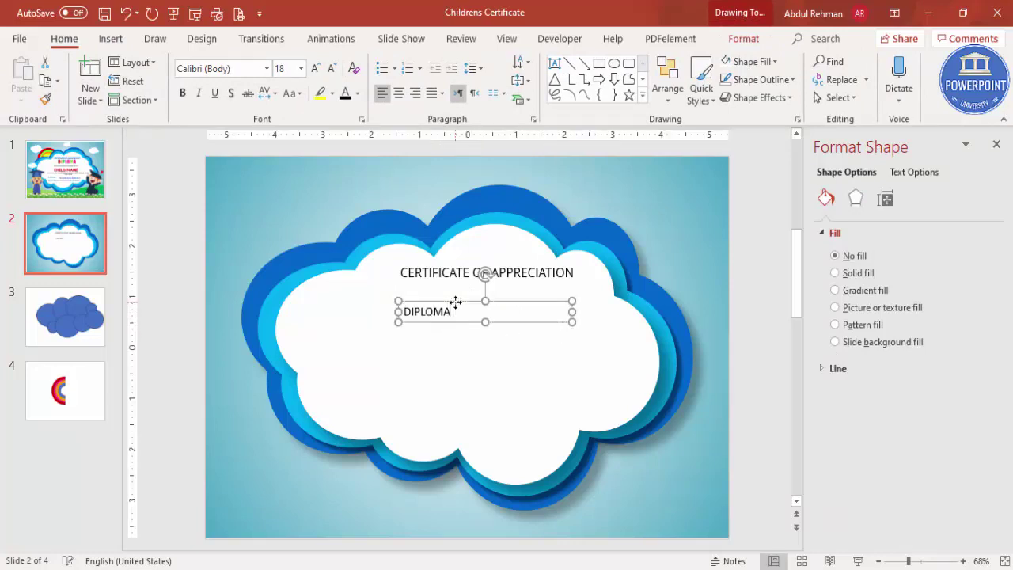
{"action": "left_click", "coordinate": [254, 69]}
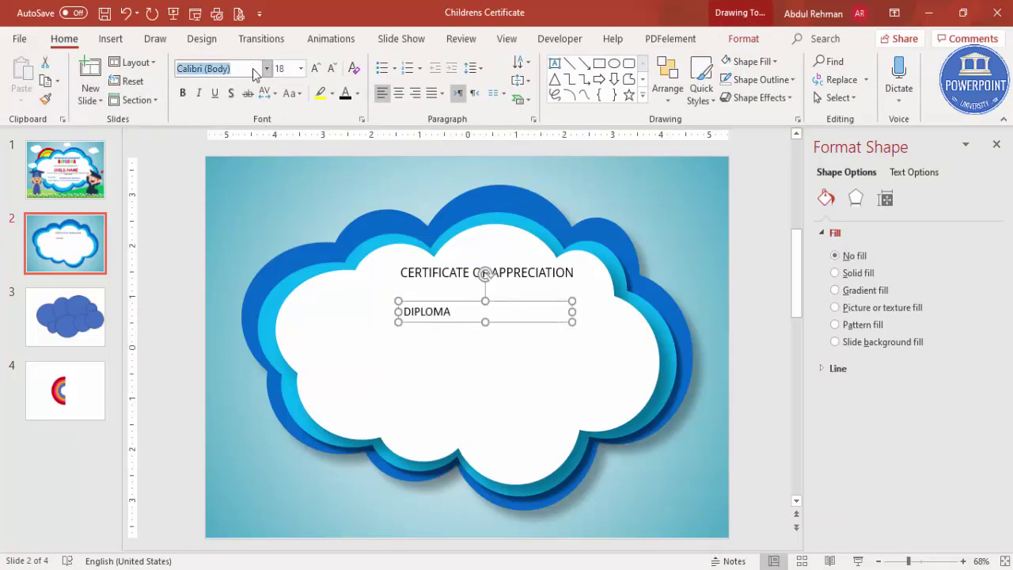
{"action": "type", "text": "Im"}
{"action": "key", "text": "Return"}
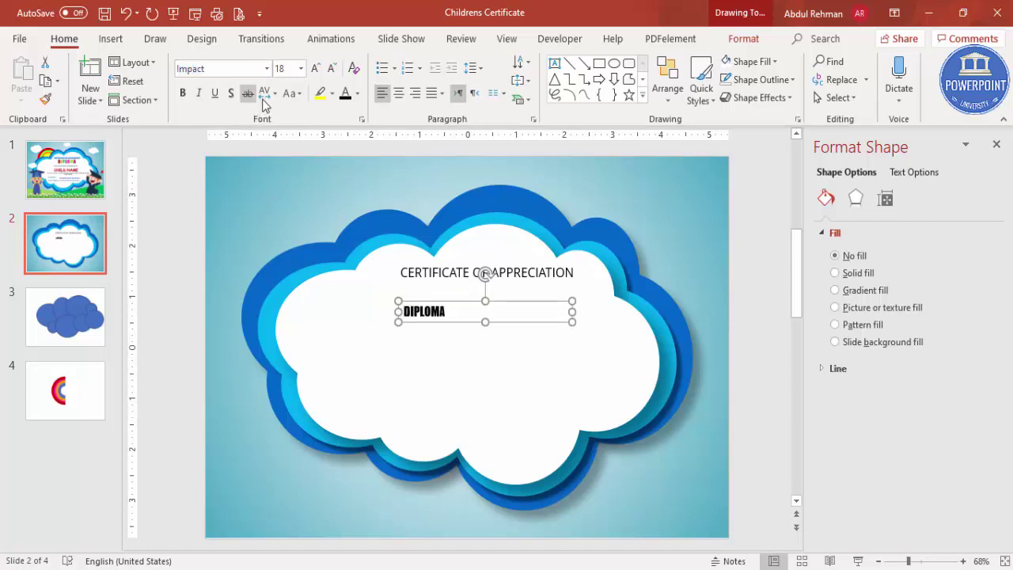
{"action": "left_click", "coordinate": [268, 95]}
{"action": "left_click", "coordinate": [314, 190]}
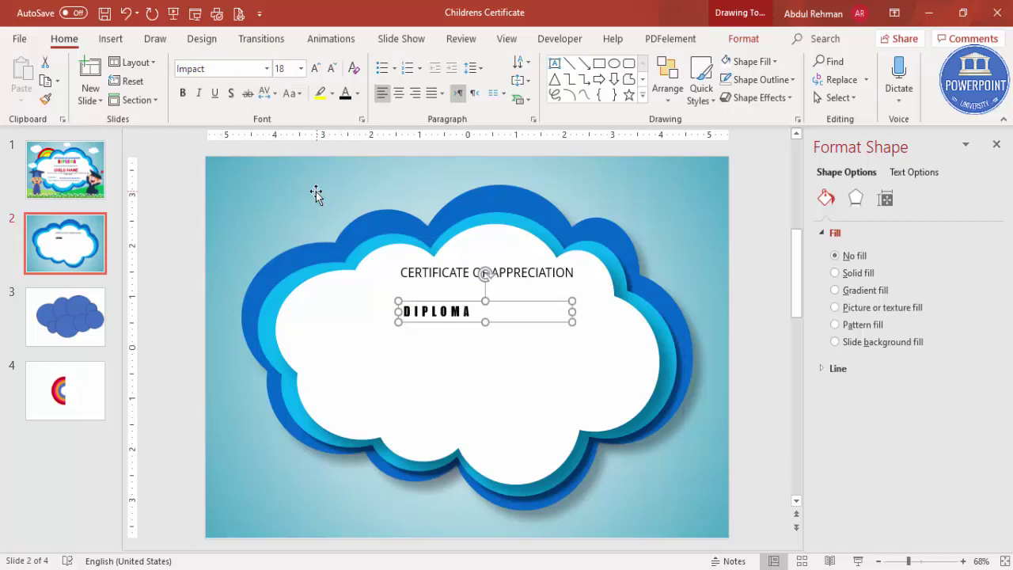
- Enlarge DIPLOMA to 40 pt, centre it, and move it just under the title
{"action": "left_click", "coordinate": [315, 69]}
{"action": "left_click", "coordinate": [315, 69]}
{"action": "left_click", "coordinate": [315, 68]}
{"action": "left_click", "coordinate": [315, 69]}
{"action": "left_click", "coordinate": [315, 69]}
{"action": "left_click", "coordinate": [315, 68]}
{"action": "left_click", "coordinate": [399, 93]}
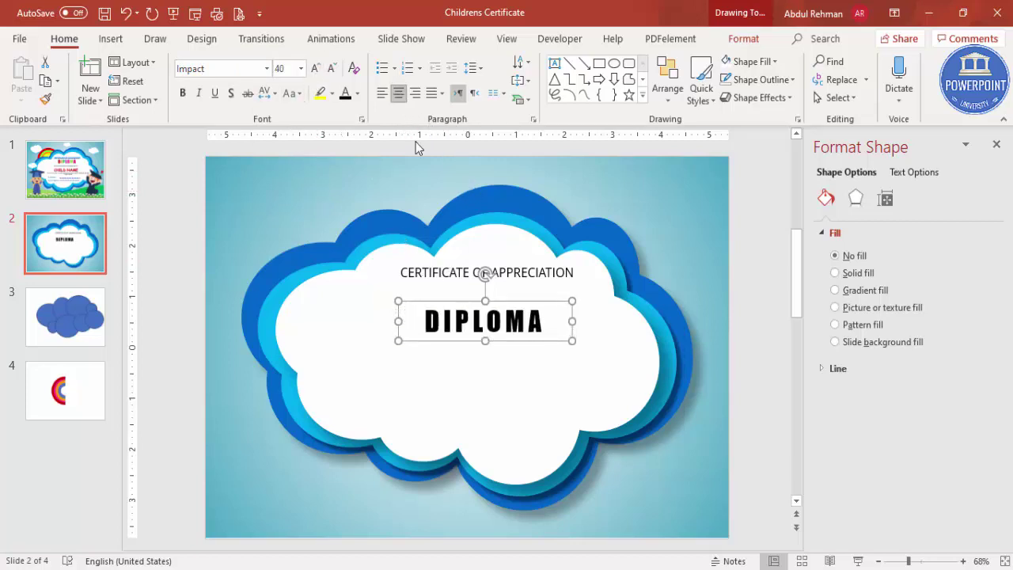
{"action": "left_click_drag", "start_coordinate": [513, 304], "coordinate": [514, 284]}
- Colour the DIPLOMA letters D green, I pink, P orange and L light blue
{"action": "left_click", "coordinate": [440, 311]}
{"action": "left_click_drag", "start_coordinate": [440, 311], "coordinate": [424, 309]}
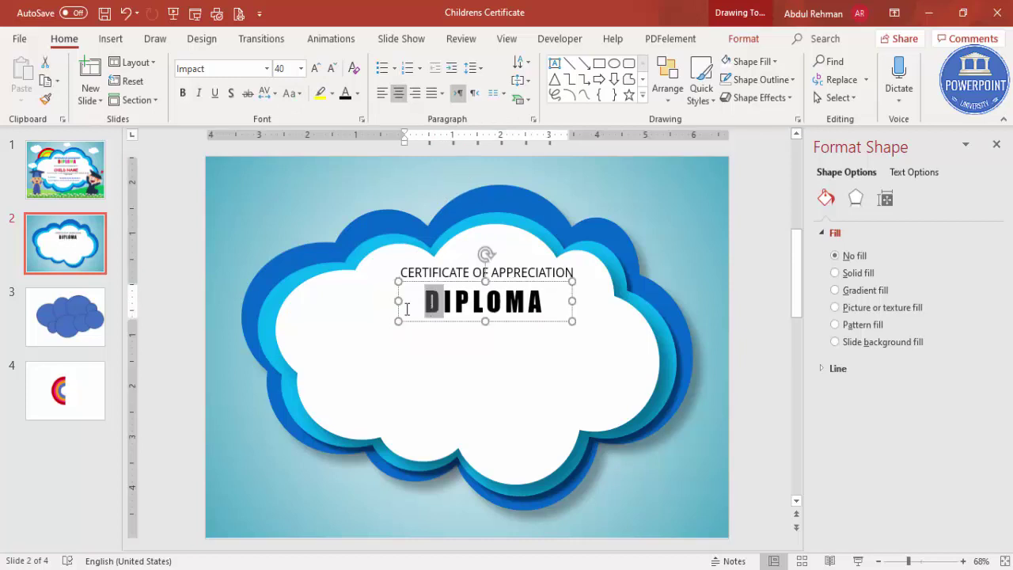
{"action": "left_click", "coordinate": [358, 94]}
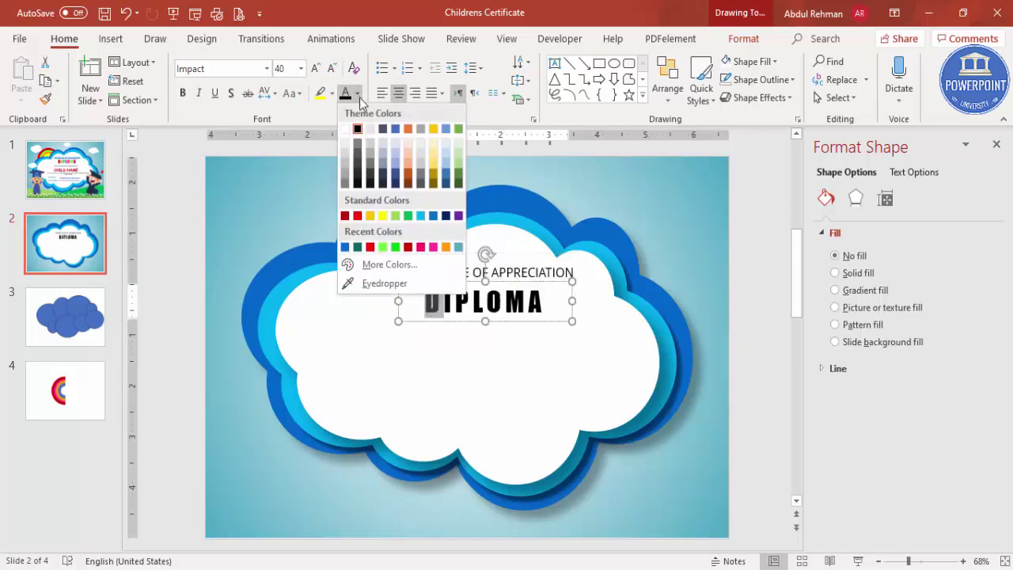
{"action": "left_click", "coordinate": [388, 245]}
{"action": "left_click_drag", "start_coordinate": [458, 297], "coordinate": [443, 301]}
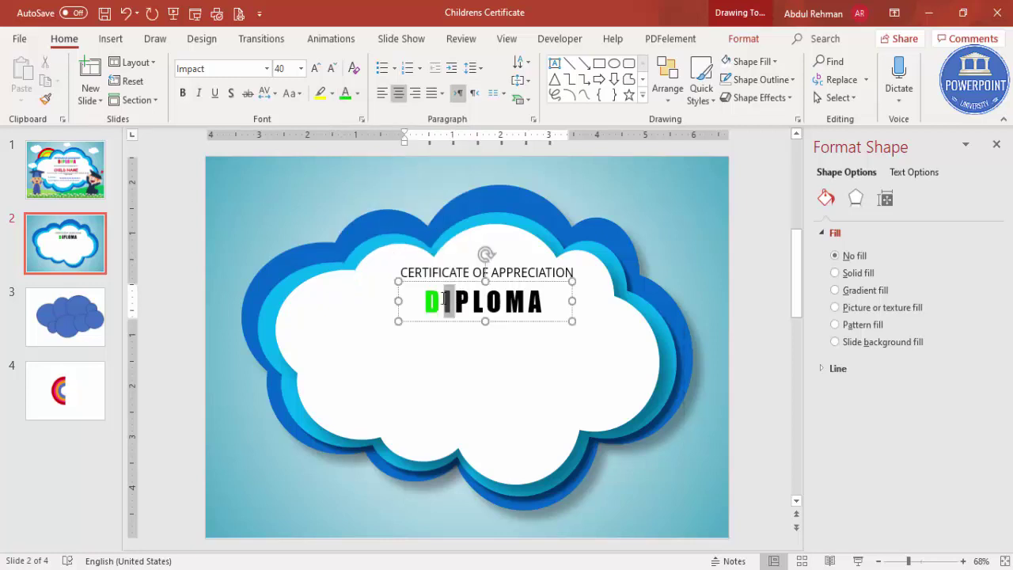
{"action": "left_click", "coordinate": [358, 95]}
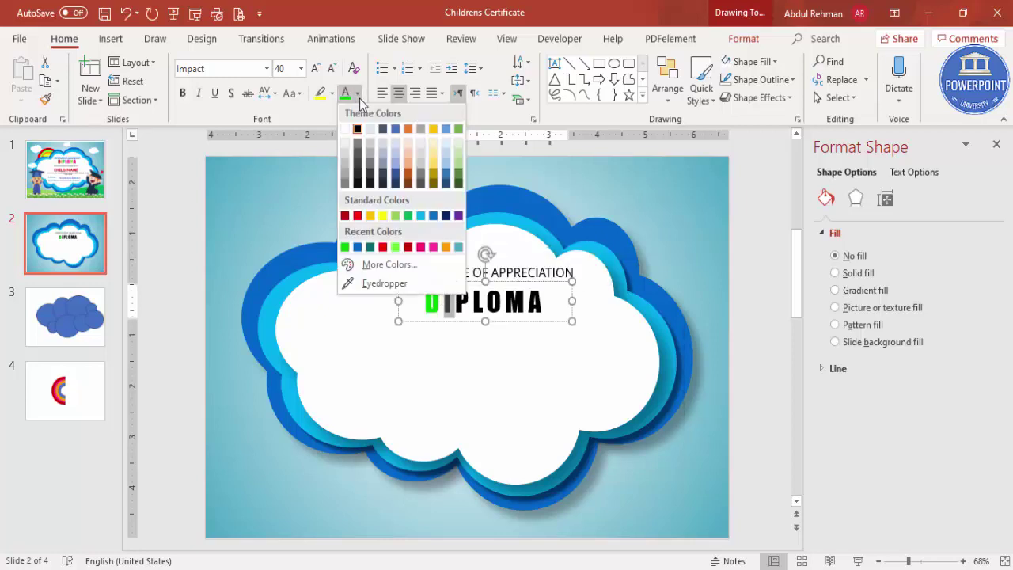
{"action": "left_click", "coordinate": [419, 247]}
{"action": "left_click_drag", "start_coordinate": [455, 301], "coordinate": [473, 301]}
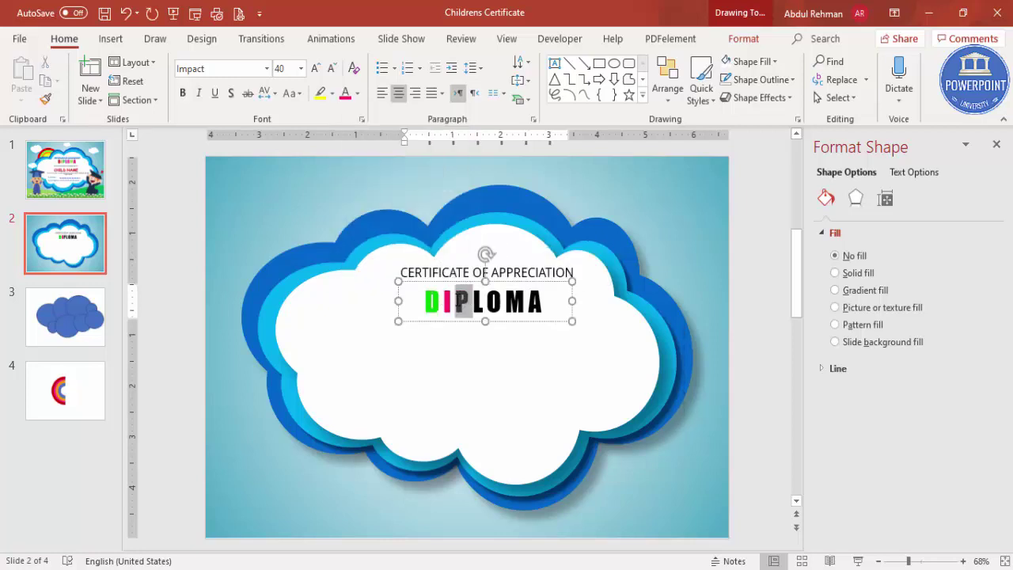
{"action": "left_click", "coordinate": [358, 94]}
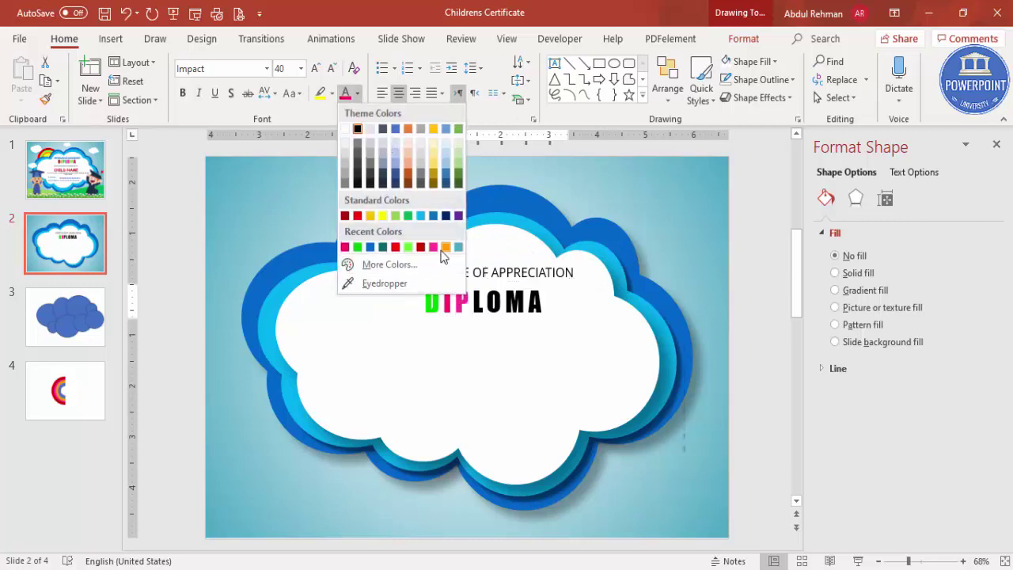
{"action": "left_click", "coordinate": [445, 247]}
{"action": "left_click_drag", "start_coordinate": [473, 300], "coordinate": [485, 302]}
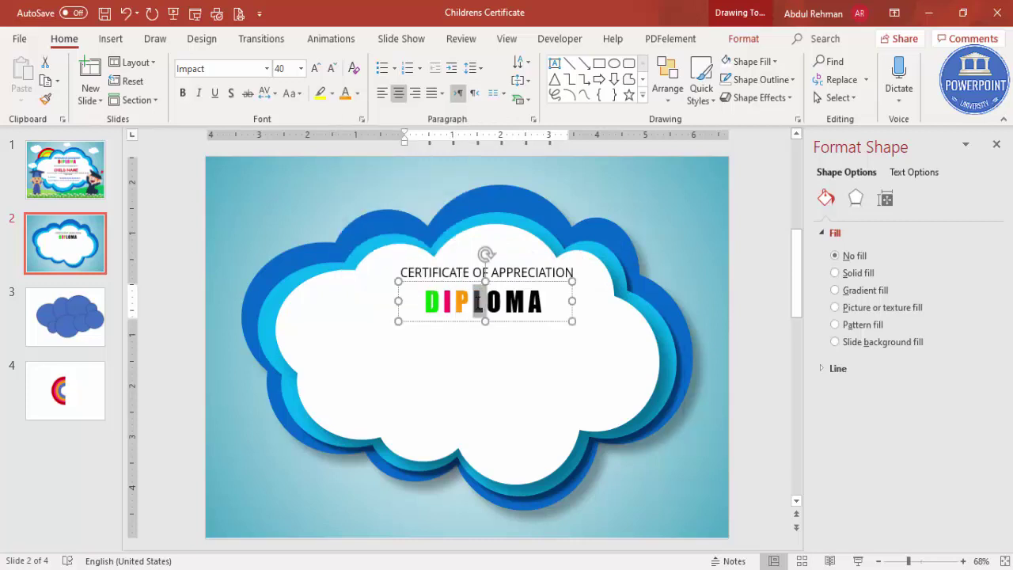
{"action": "left_click", "coordinate": [358, 93]}
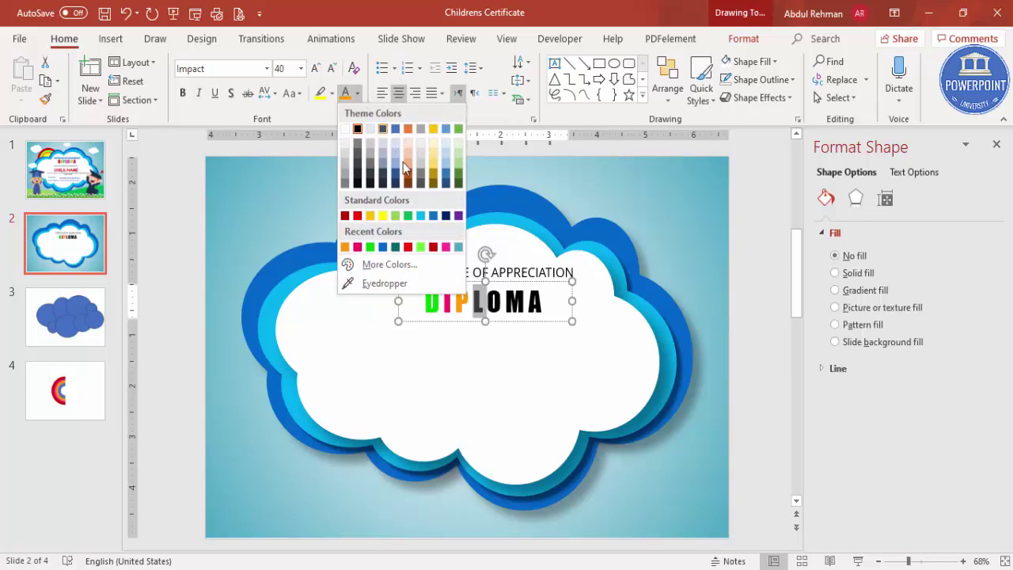
{"action": "left_click", "coordinate": [460, 247]}
- Colour the remaining letters O red, M purple and A teal
{"action": "left_click_drag", "start_coordinate": [486, 302], "coordinate": [503, 301]}
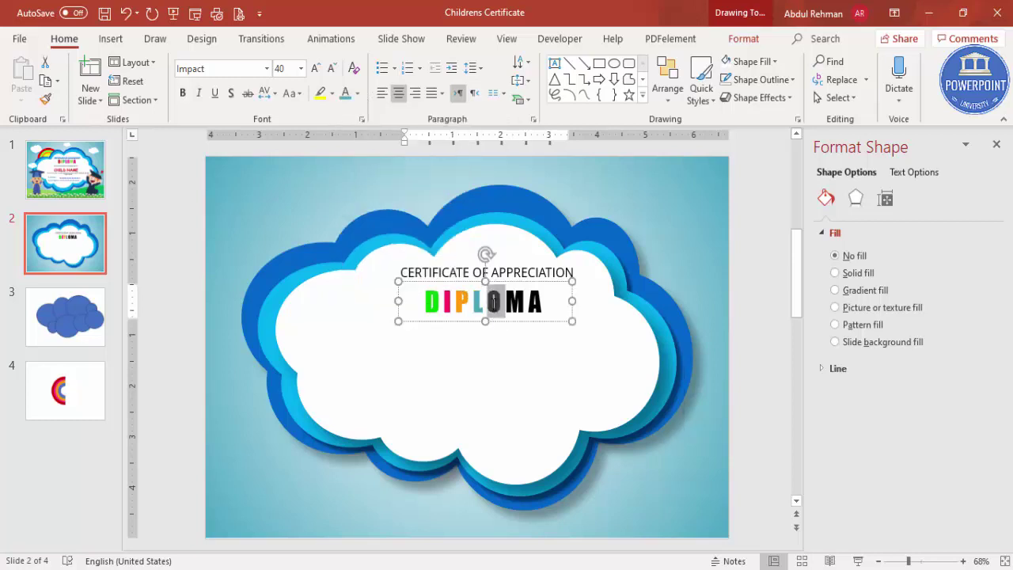
{"action": "left_click", "coordinate": [358, 93]}
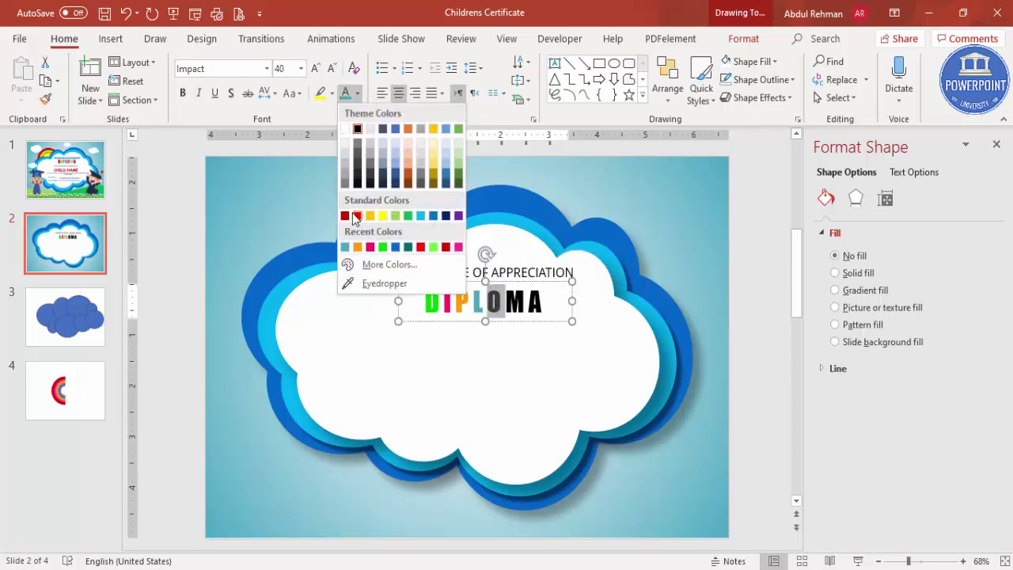
{"action": "left_click", "coordinate": [357, 217]}
{"action": "left_click", "coordinate": [528, 301]}
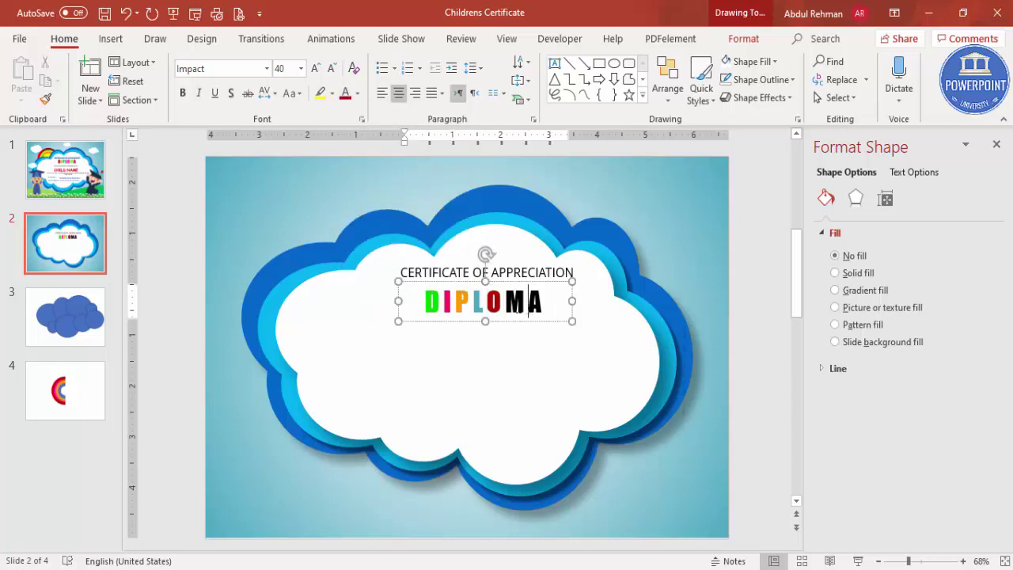
{"action": "left_click_drag", "start_coordinate": [528, 302], "coordinate": [505, 302]}
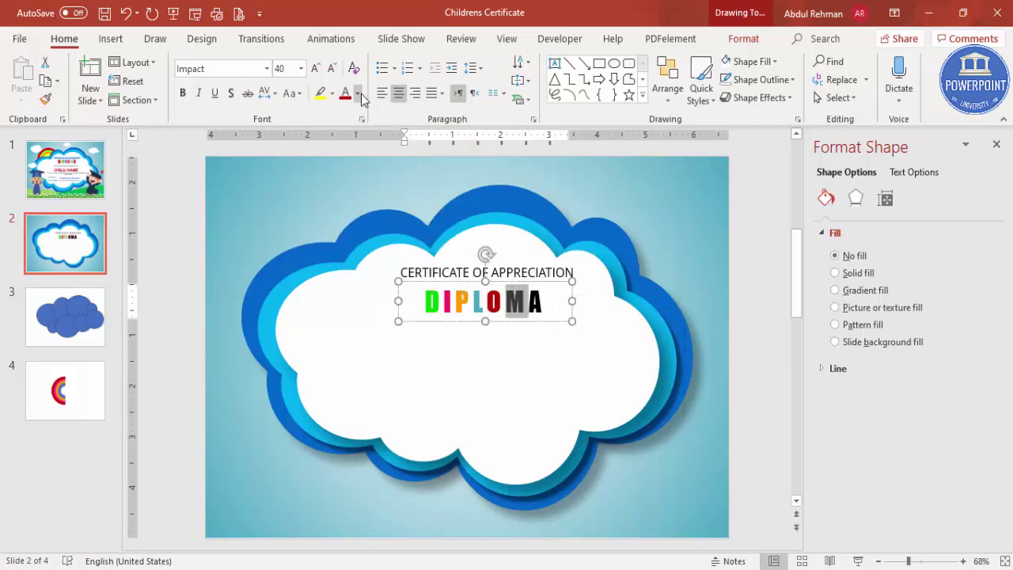
{"action": "left_click", "coordinate": [358, 94]}
{"action": "left_click", "coordinate": [459, 214]}
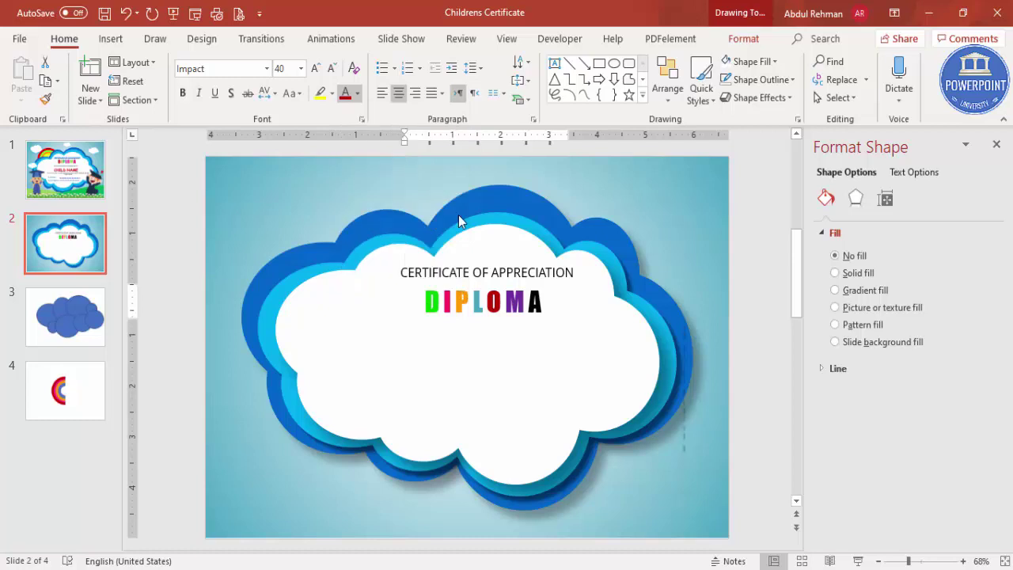
{"action": "left_click_drag", "start_coordinate": [546, 301], "coordinate": [524, 302]}
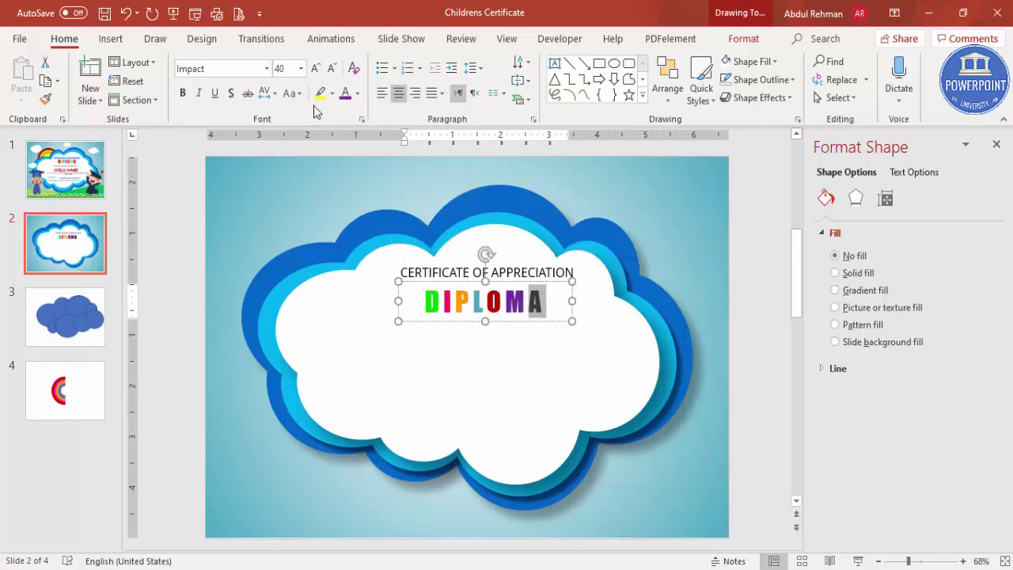
{"action": "left_click", "coordinate": [358, 93]}
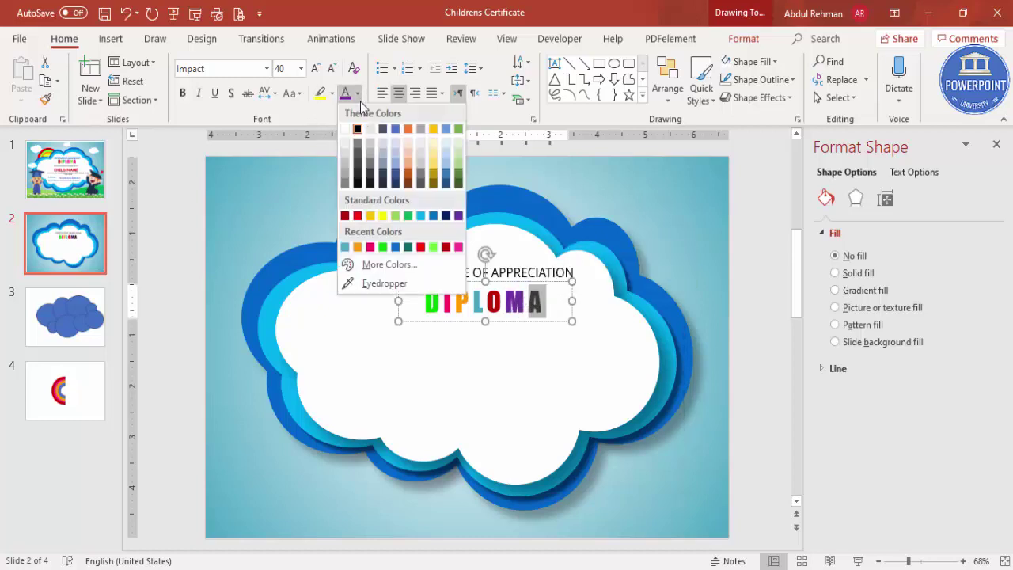
{"action": "left_click", "coordinate": [407, 247]}
{"action": "left_click", "coordinate": [713, 281]}
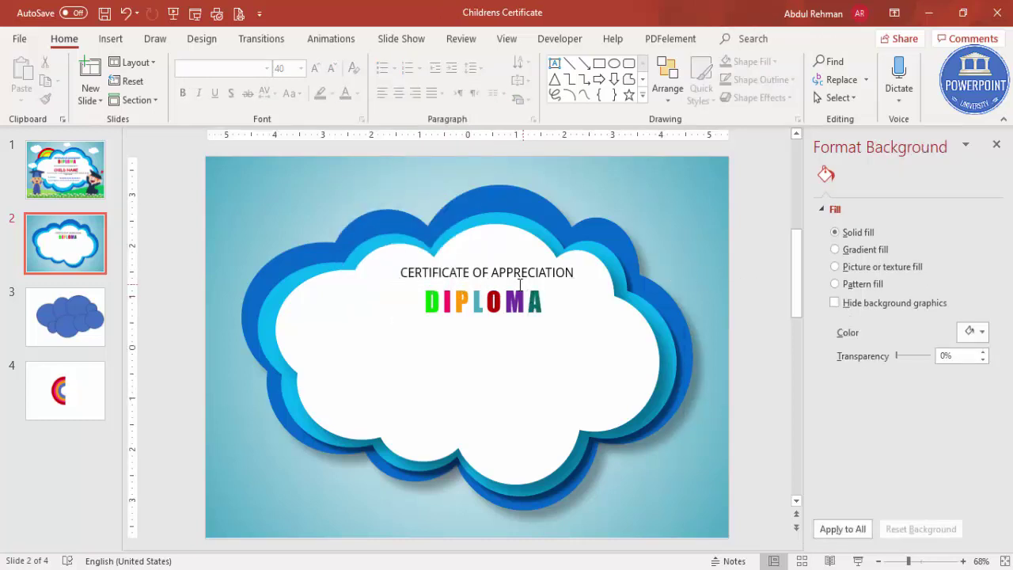
- Duplicate the title box below DIPLOMA and retype it as 'THIS CERTIFICATE IS PRESENTED TO'
{"action": "left_click", "coordinate": [494, 262]}
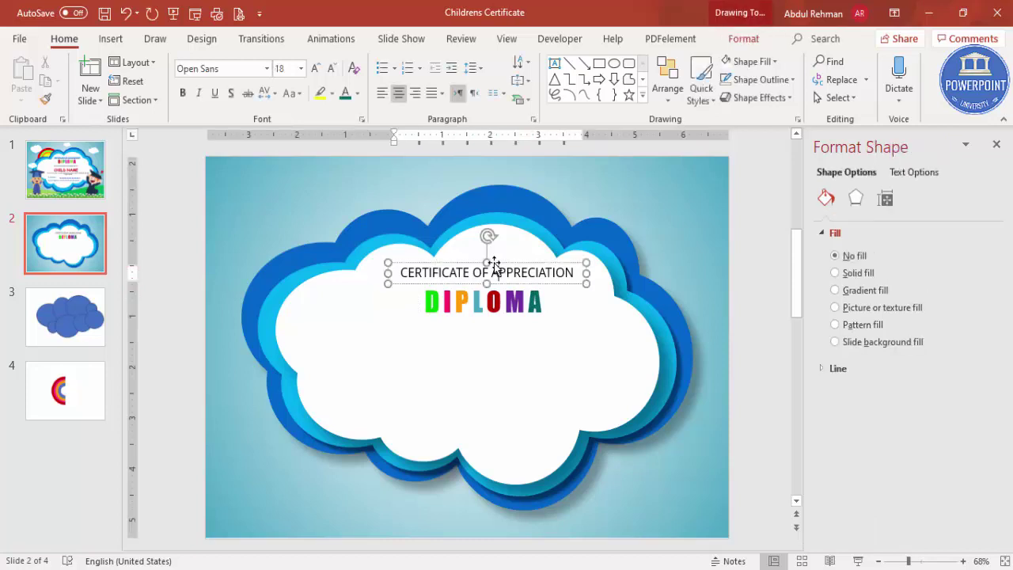
{"action": "key", "text": "ctrl+d"}
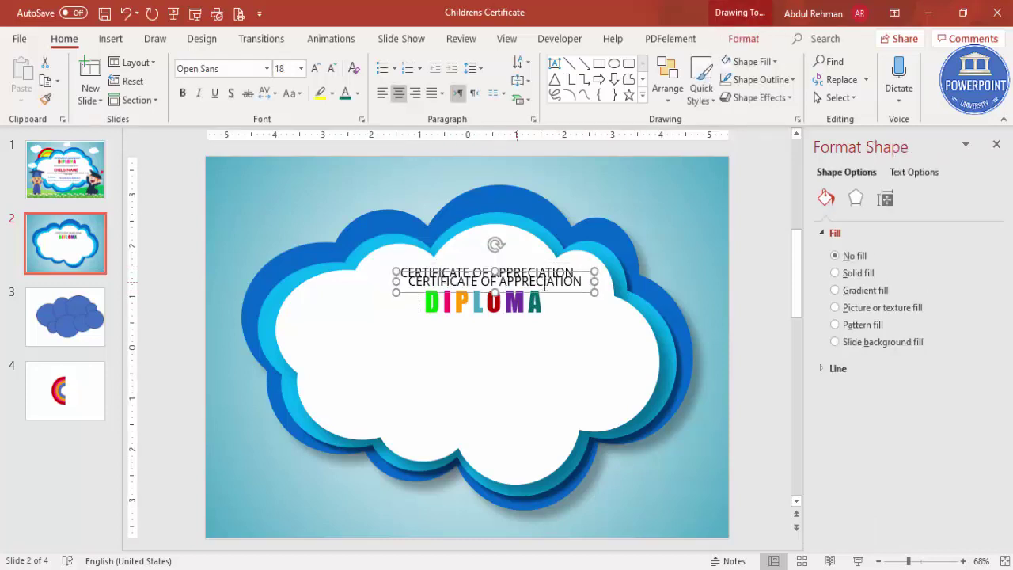
{"action": "left_click_drag", "start_coordinate": [561, 303], "coordinate": [557, 333]}
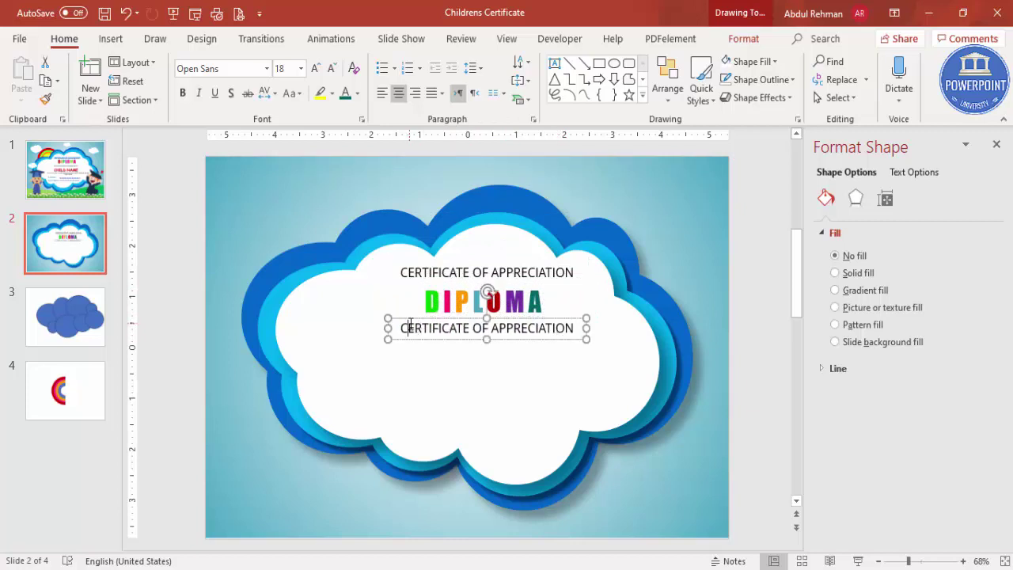
{"action": "triple_click", "coordinate": [410, 326]}
{"action": "key", "text": "Delete"}
{"action": "type", "text": "THIS CERTIF"}
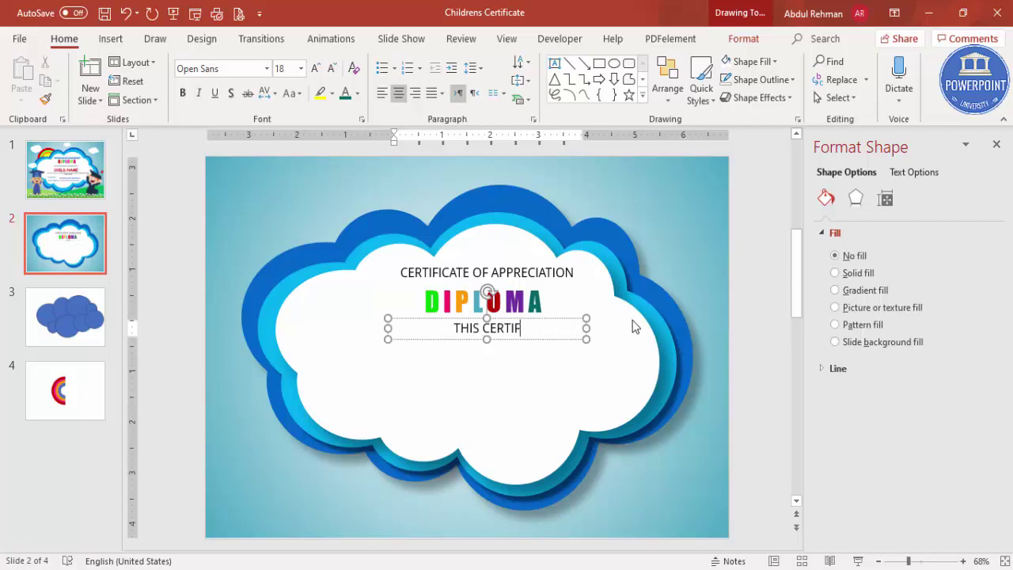
{"action": "type", "text": "ICATE IS "}
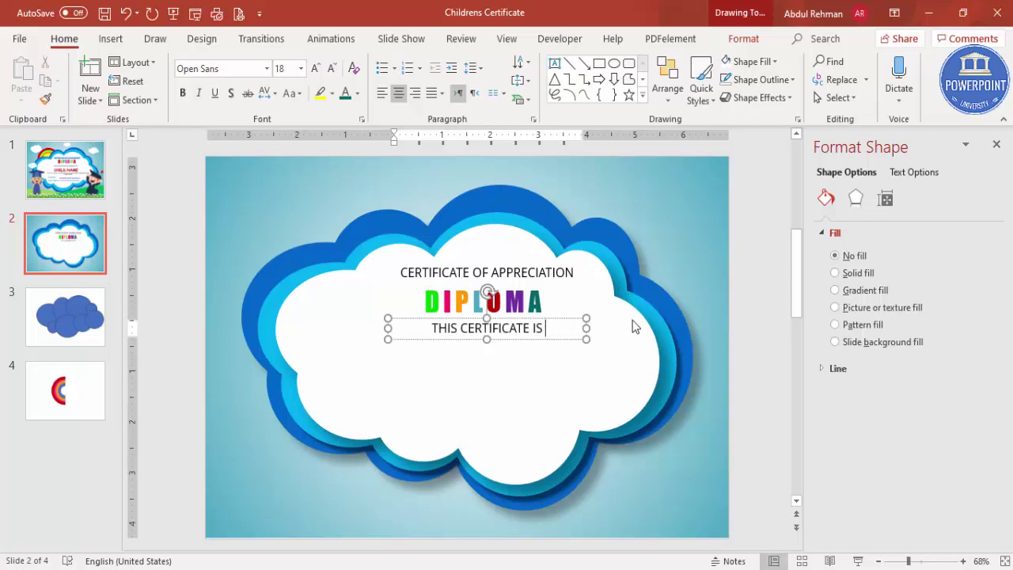
{"action": "type", "text": "PRESENTED"}
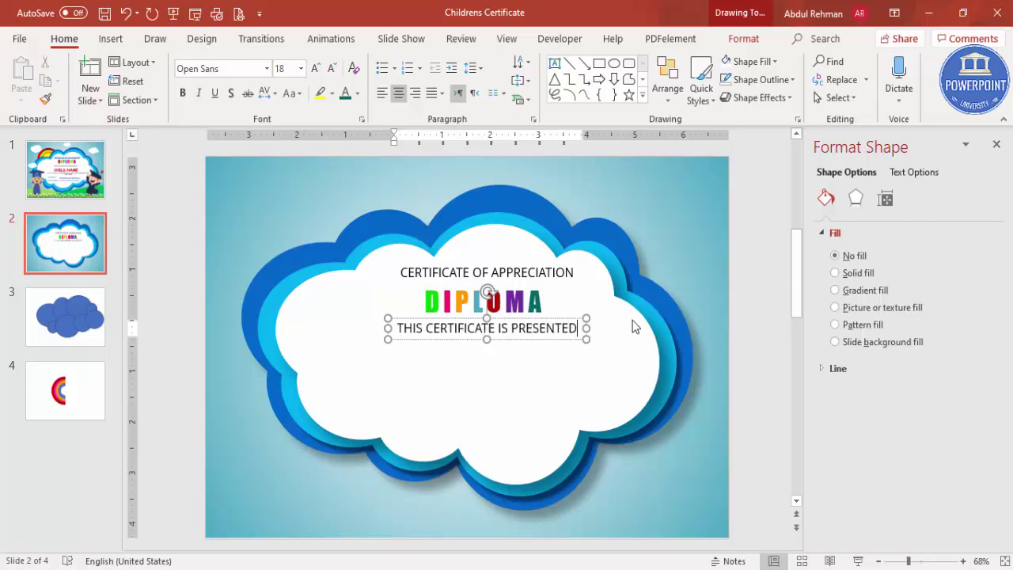
{"action": "type", "text": " TO"}
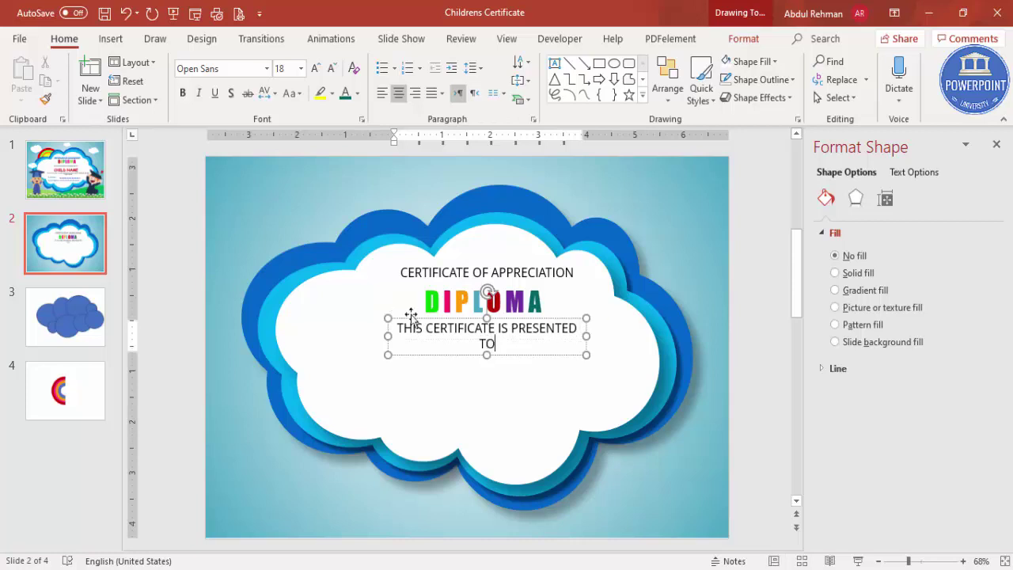
- Widen the line, centre it under DIPLOMA and reduce it to 14 pt, not bold
{"action": "left_click_drag", "start_coordinate": [389, 338], "coordinate": [347, 337]}
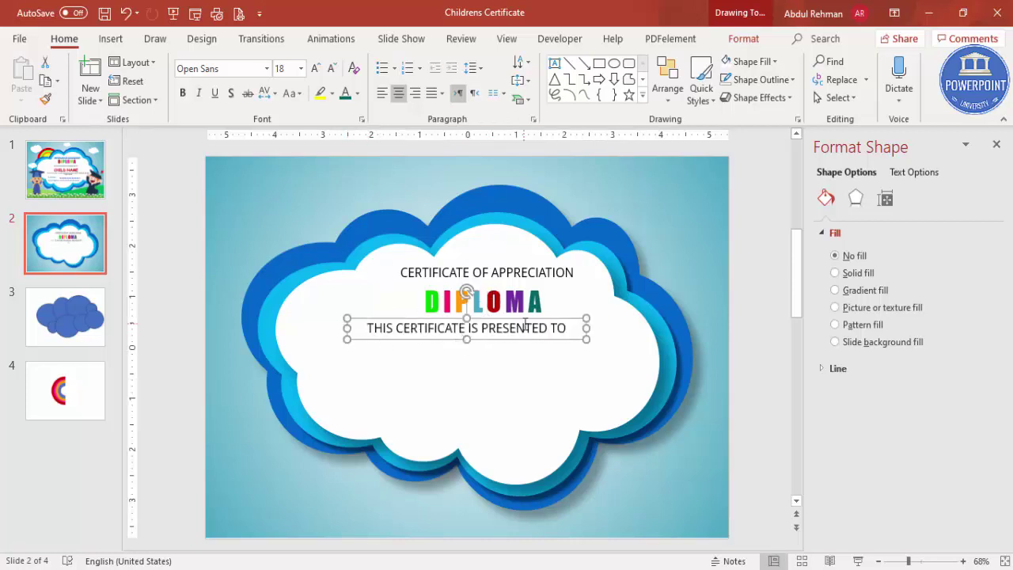
{"action": "left_click_drag", "start_coordinate": [522, 319], "coordinate": [543, 321]}
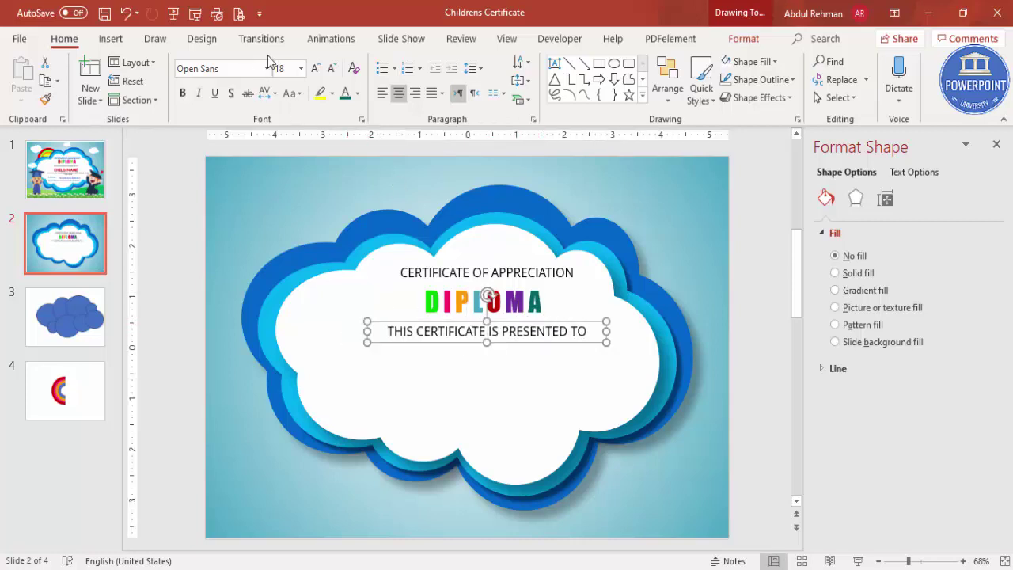
{"action": "left_click", "coordinate": [331, 70]}
{"action": "left_click", "coordinate": [331, 70]}
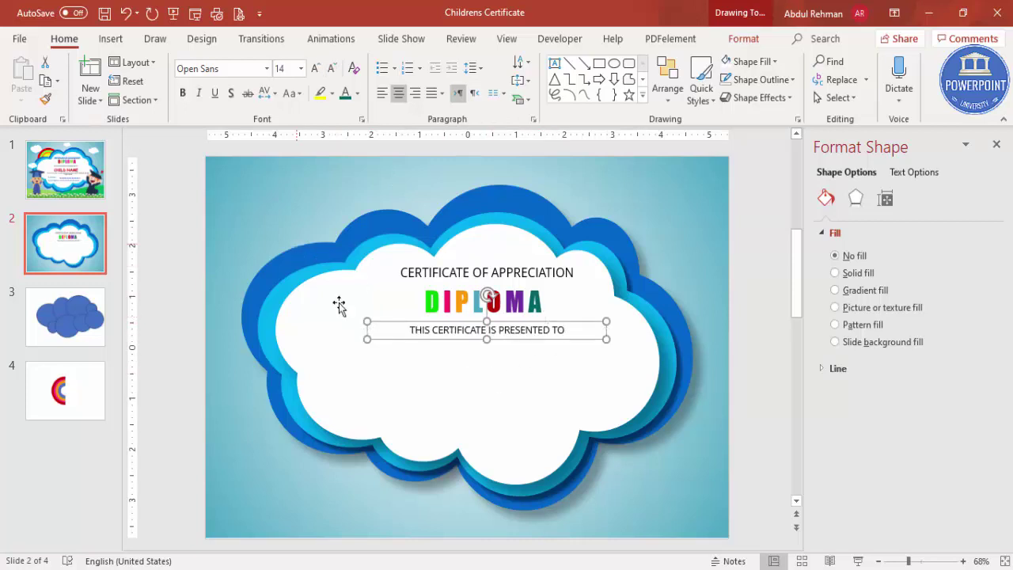
{"action": "left_click", "coordinate": [182, 93]}
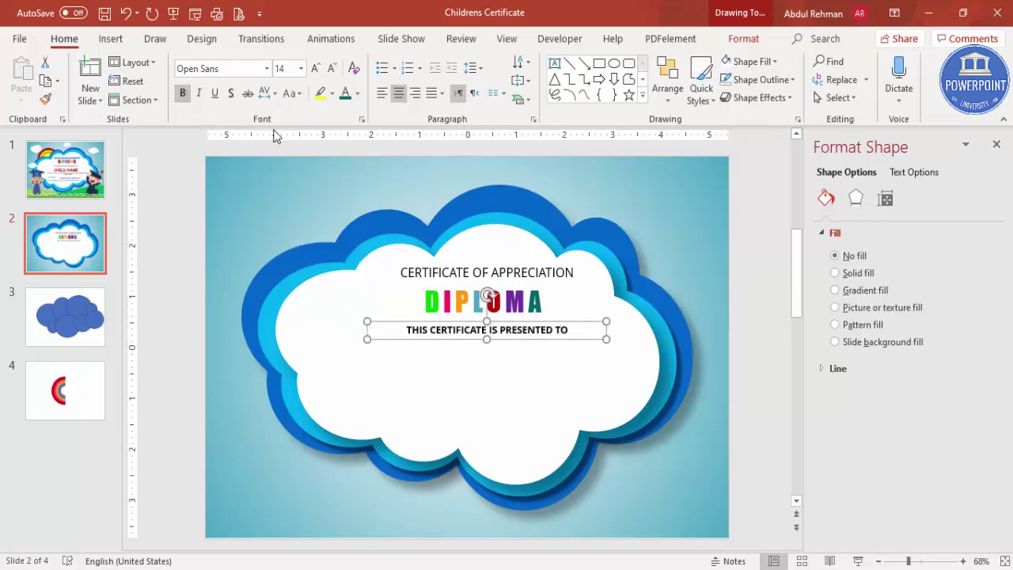
{"action": "left_click", "coordinate": [182, 94]}
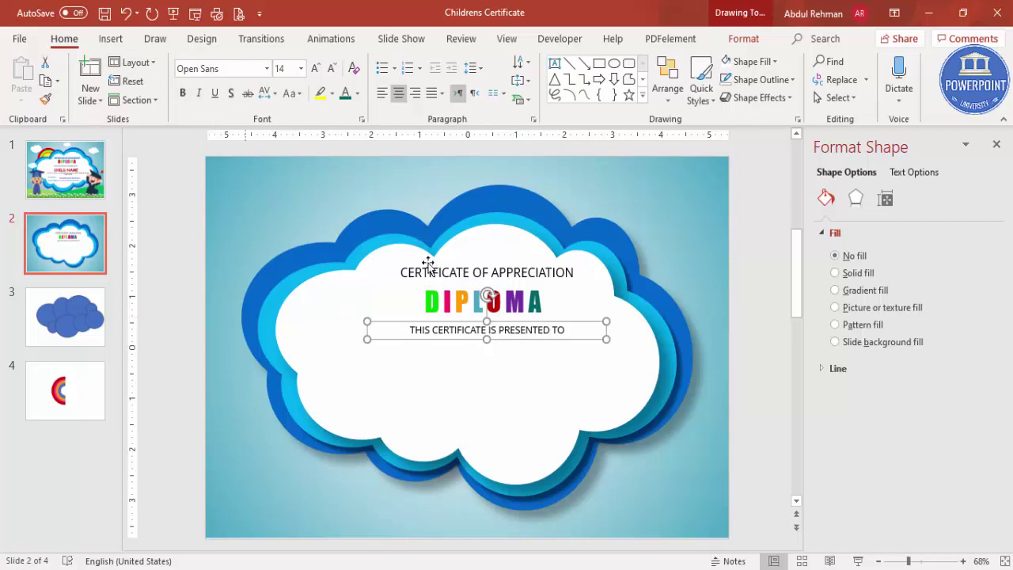
{"action": "left_click", "coordinate": [545, 321]}
{"action": "left_click", "coordinate": [545, 320]}
{"action": "left_click", "coordinate": [746, 281]}
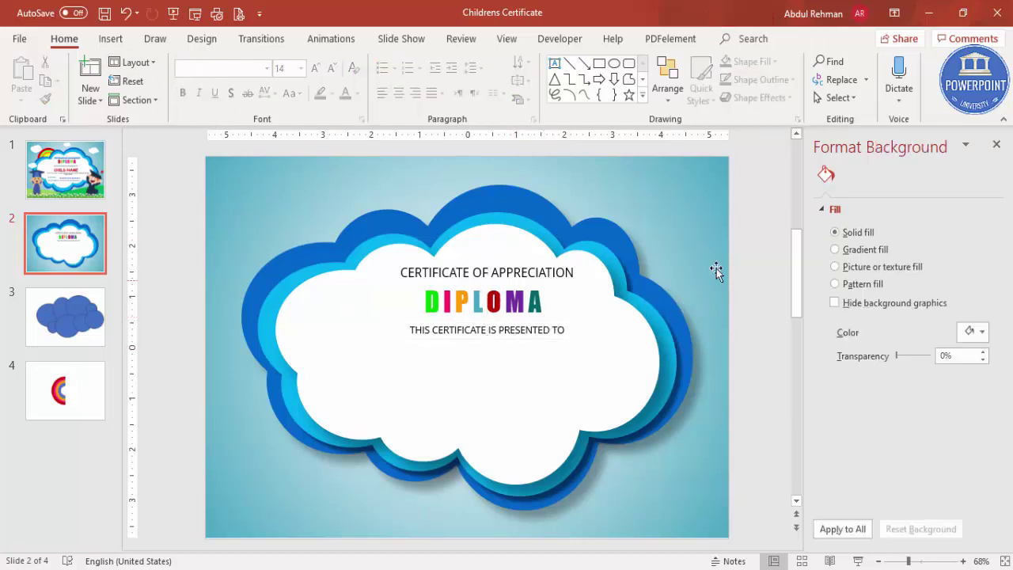
- Draw a text box below the presentation line and type CHILD NAME
{"action": "left_click", "coordinate": [112, 39]}
{"action": "left_click", "coordinate": [586, 79]}
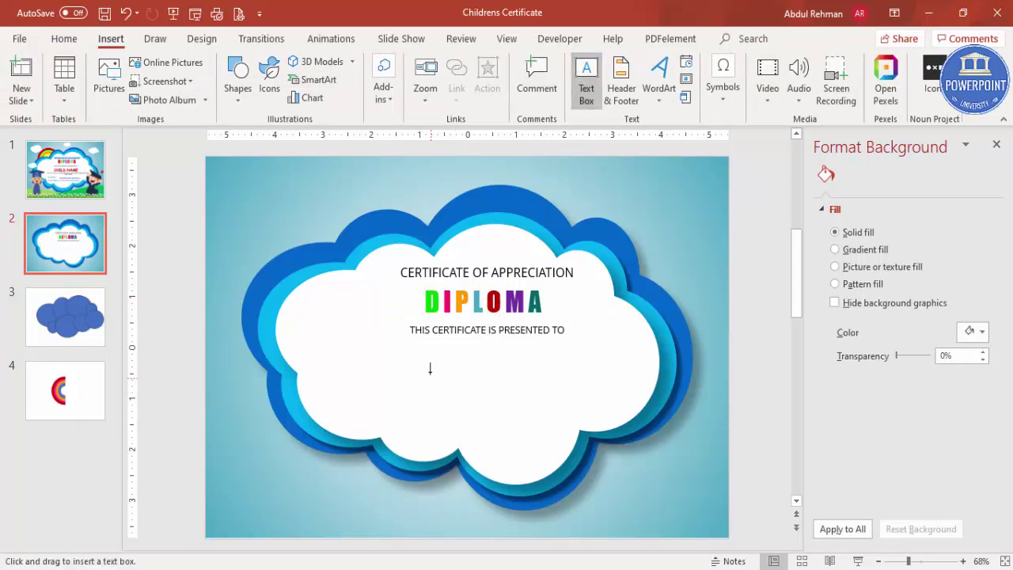
{"action": "left_click_drag", "start_coordinate": [483, 372], "coordinate": [642, 372]}
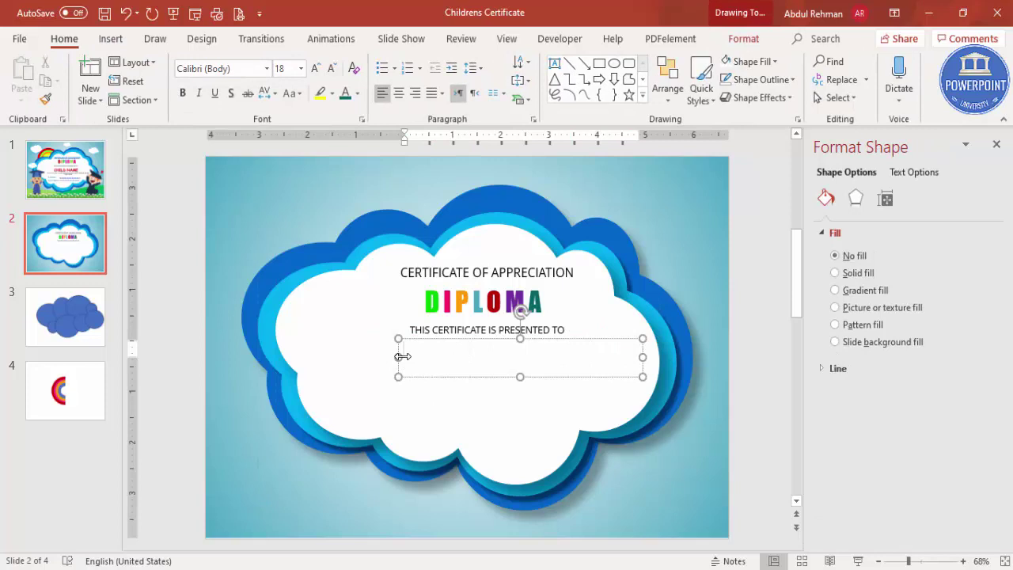
{"action": "type", "text": "KIDS NAM "}
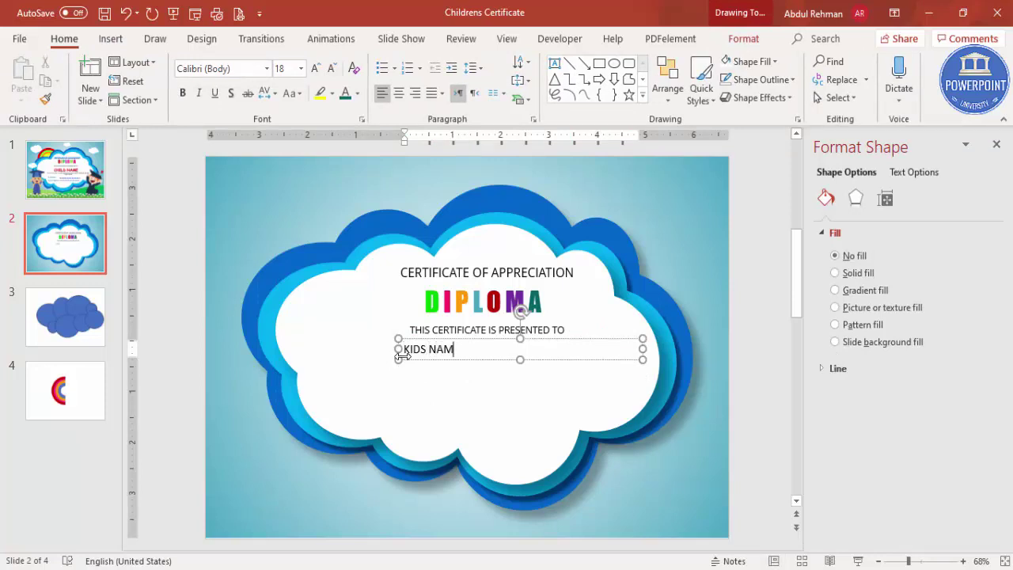
{"action": "type", "text": "CHILD NAME"}
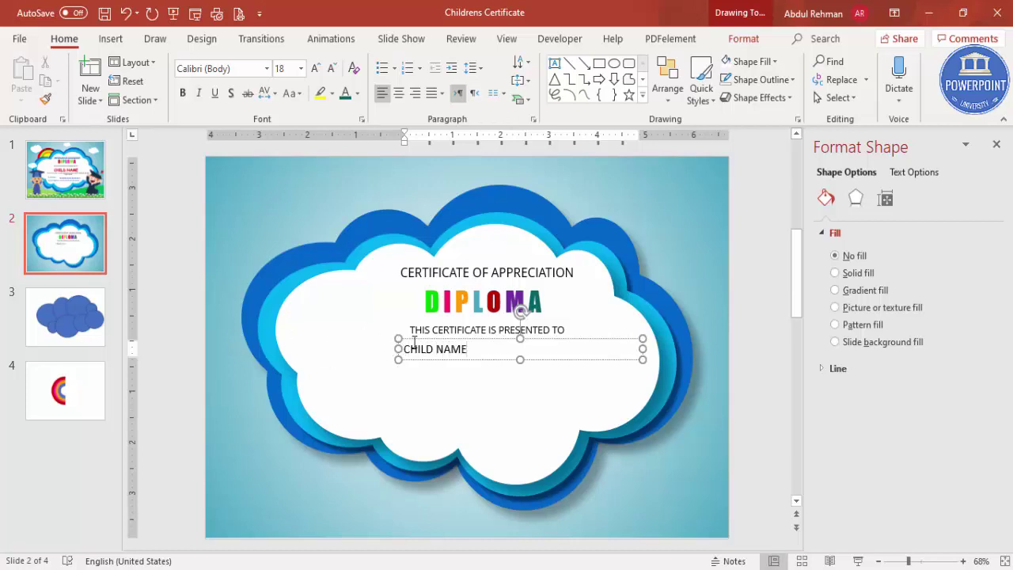
- Make CHILD NAME centred, dark red, bold, 40 pt Comic Sans MS
{"action": "left_click", "coordinate": [413, 340]}
{"action": "left_click", "coordinate": [398, 93]}
{"action": "left_click", "coordinate": [358, 94]}
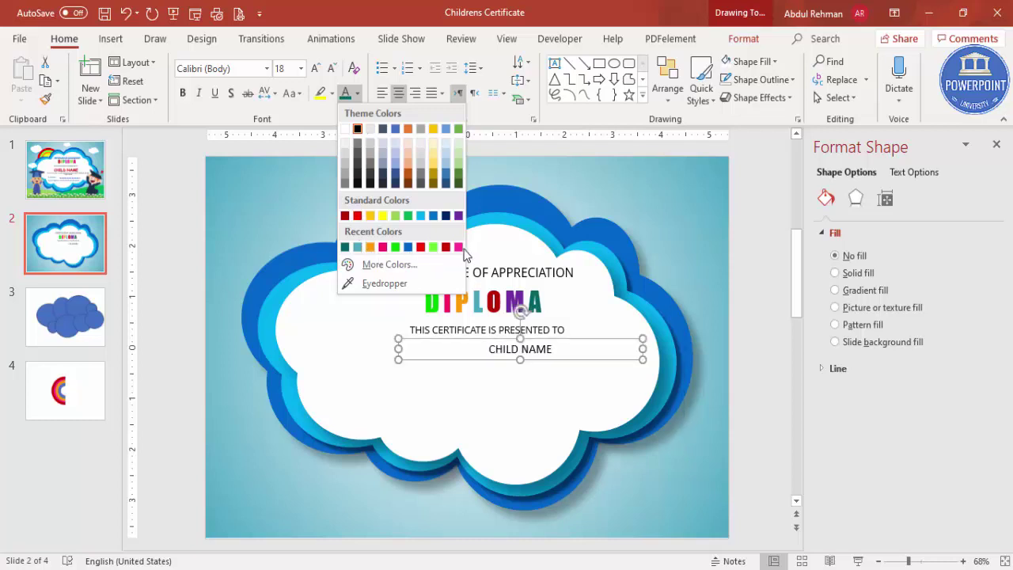
{"action": "left_click", "coordinate": [446, 249]}
{"action": "left_click", "coordinate": [184, 96]}
{"action": "left_click", "coordinate": [315, 70]}
{"action": "left_click", "coordinate": [315, 69]}
{"action": "left_click", "coordinate": [315, 69]}
{"action": "left_click", "coordinate": [315, 70]}
{"action": "left_click", "coordinate": [315, 70]}
{"action": "left_click", "coordinate": [315, 70]}
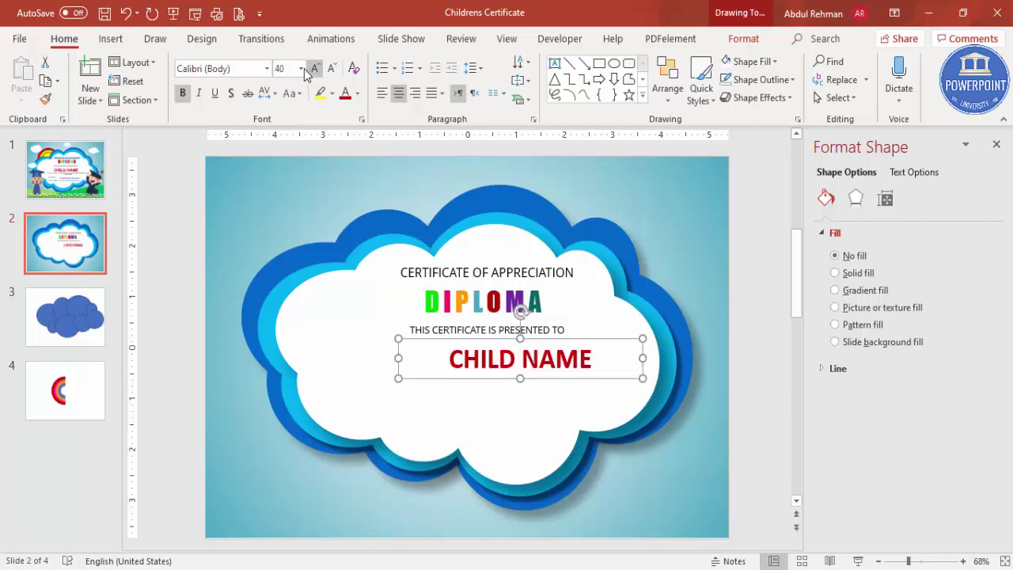
{"action": "left_click", "coordinate": [242, 70]}
{"action": "type", "text": "Comic Sans MS"}
{"action": "key", "text": "Return"}
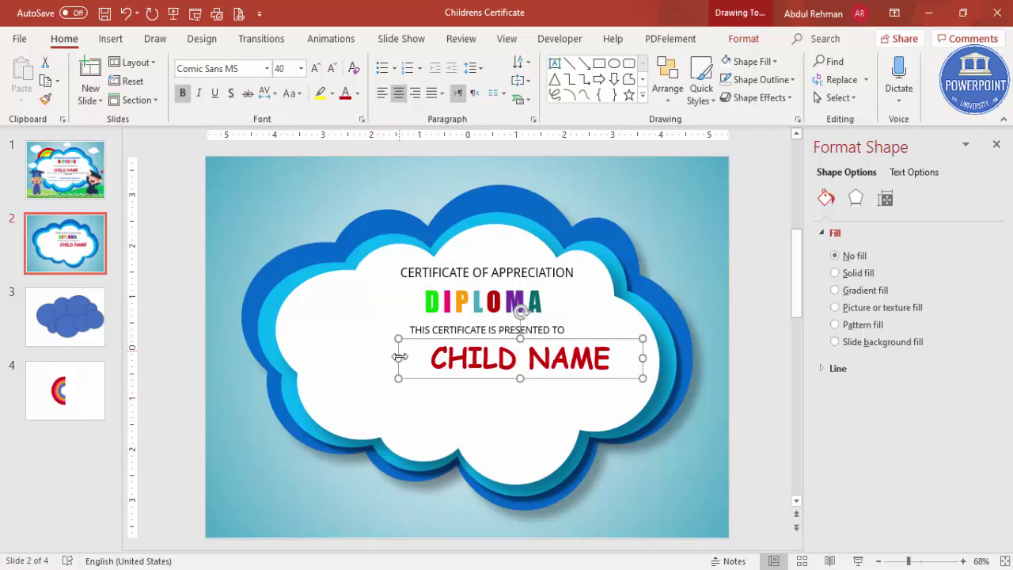
- Widen the CHILD NAME box so the name sits centred under the presentation line
{"action": "left_click_drag", "start_coordinate": [376, 355], "coordinate": [320, 344]}
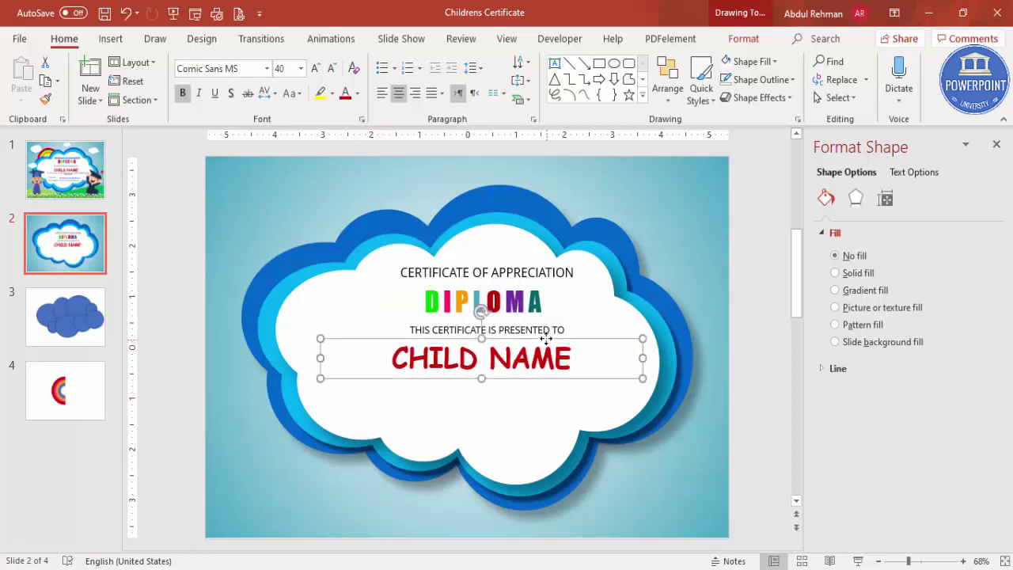
{"action": "left_click", "coordinate": [661, 383]}
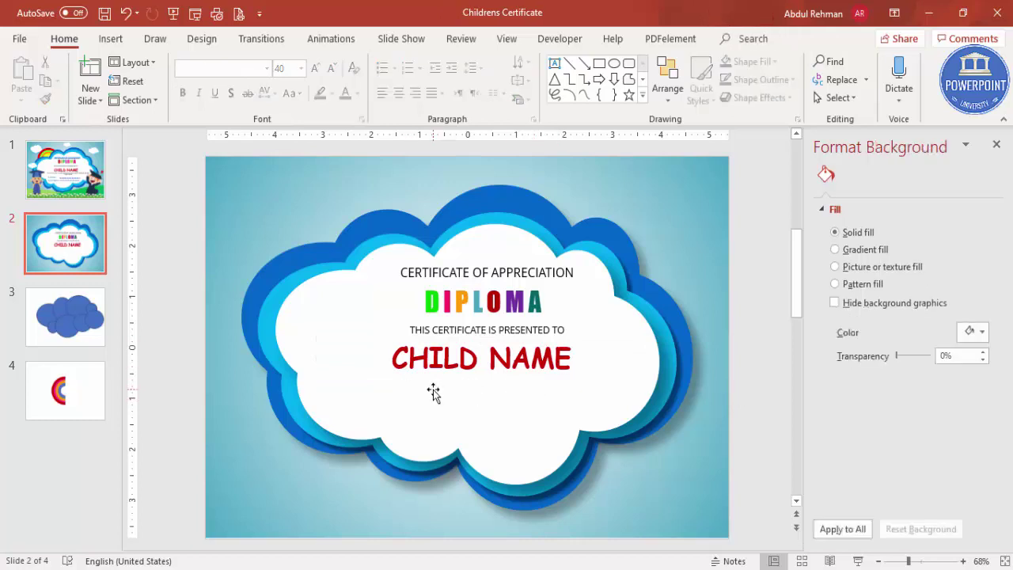
{"action": "left_click", "coordinate": [110, 38]}
- Add a =lorem() paragraph under CHILD NAME, trimmed to its opening sentences
{"action": "left_click", "coordinate": [586, 73]}
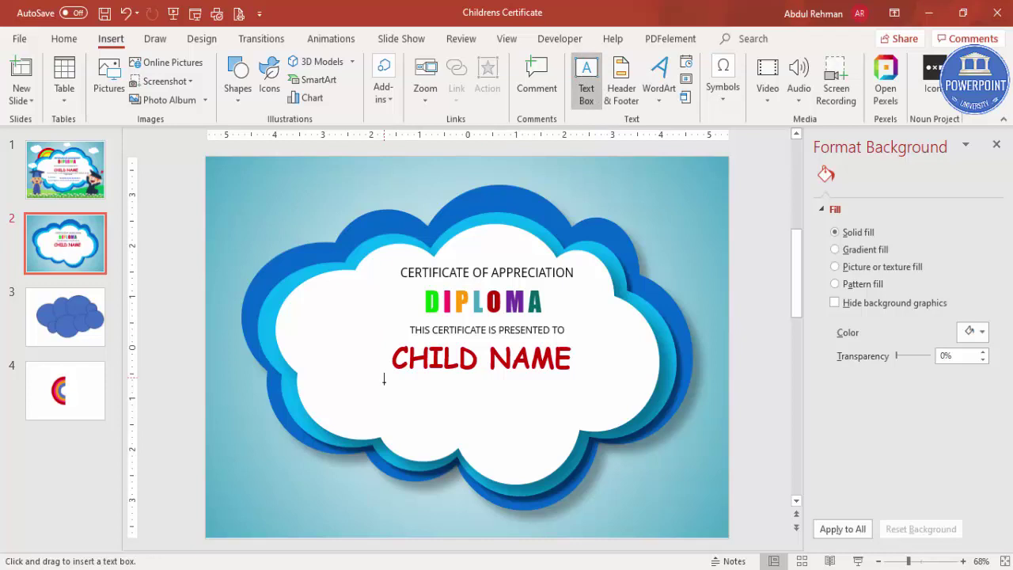
{"action": "left_click_drag", "start_coordinate": [361, 378], "coordinate": [602, 404]}
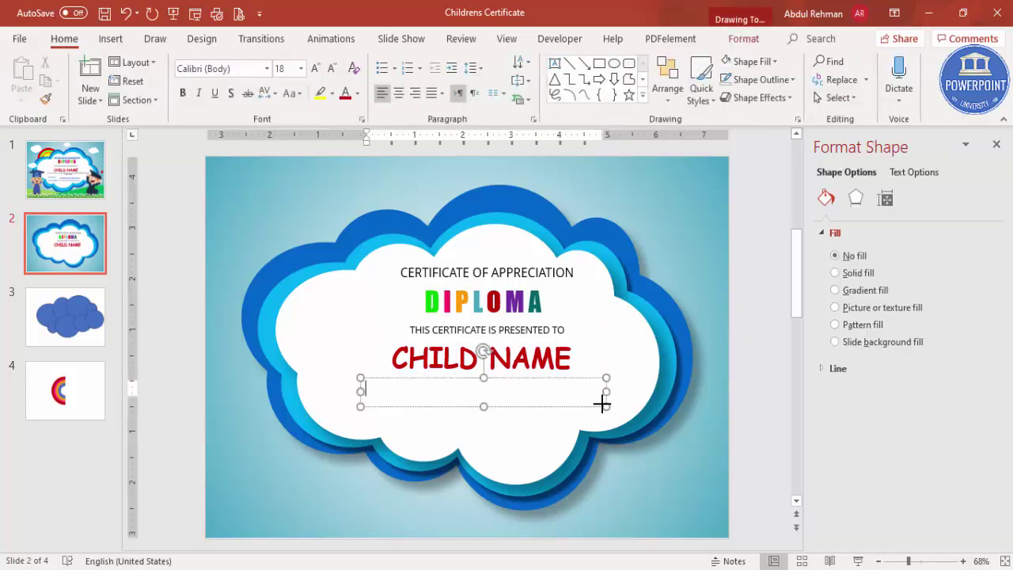
{"action": "type", "text": "=lorem()"}
{"action": "key", "text": "Return"}
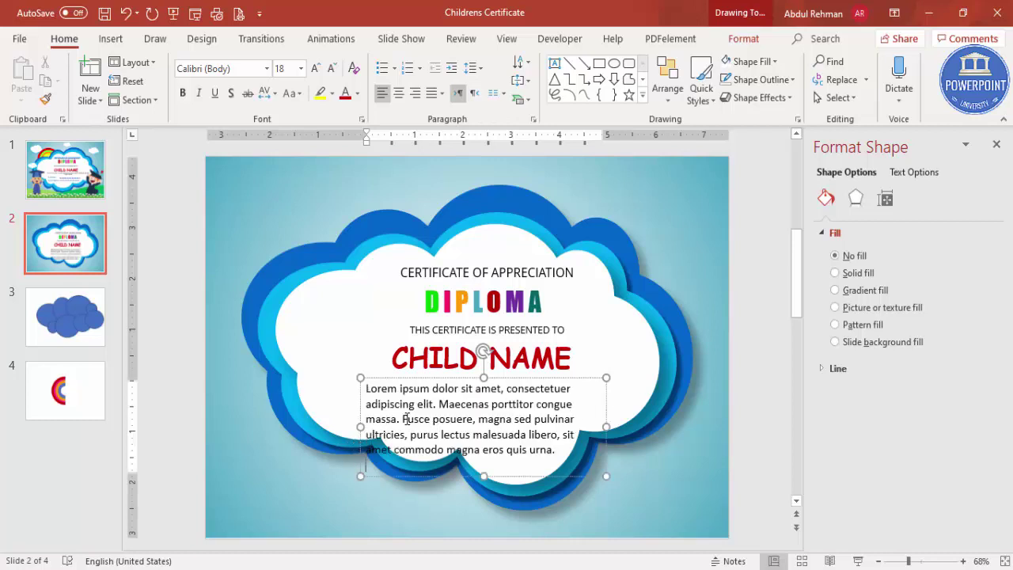
{"action": "left_click_drag", "start_coordinate": [403, 419], "coordinate": [625, 472]}
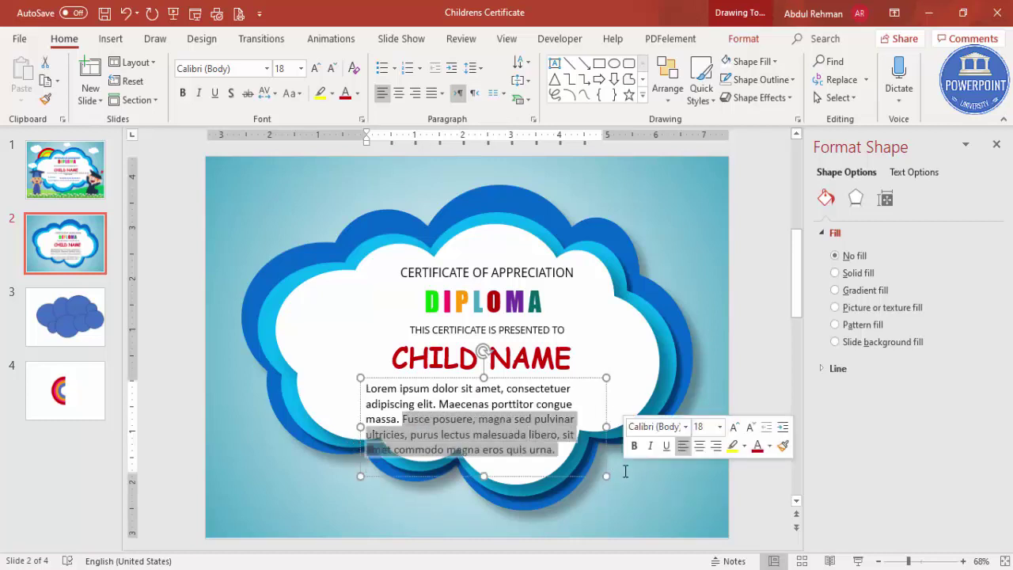
{"action": "key", "text": "Delete"}
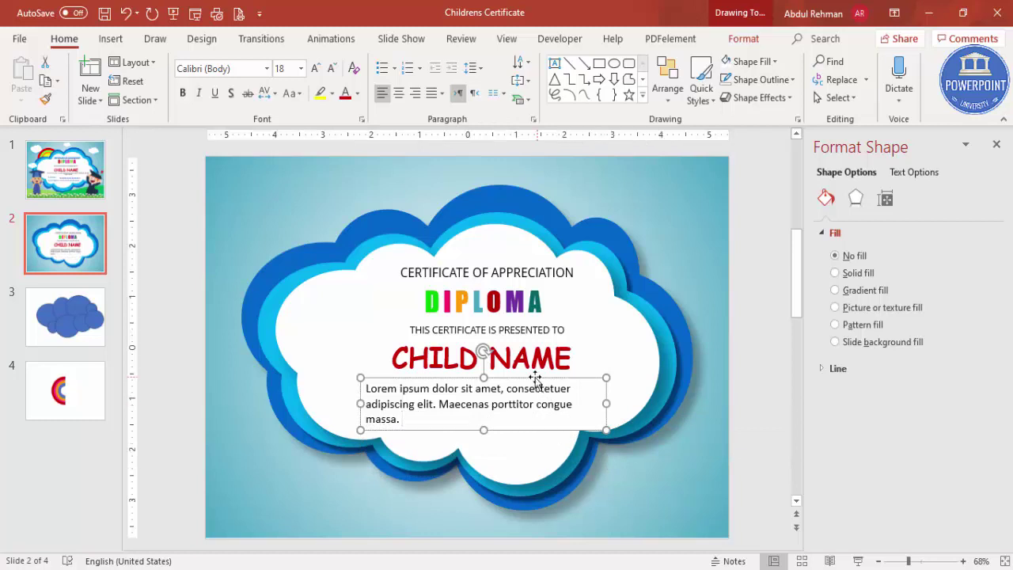
- Format the paragraph as centred 12 pt Open Sans, positioned centrally under CHILD NAME
{"action": "left_click_drag", "start_coordinate": [360, 403], "coordinate": [312, 396]}
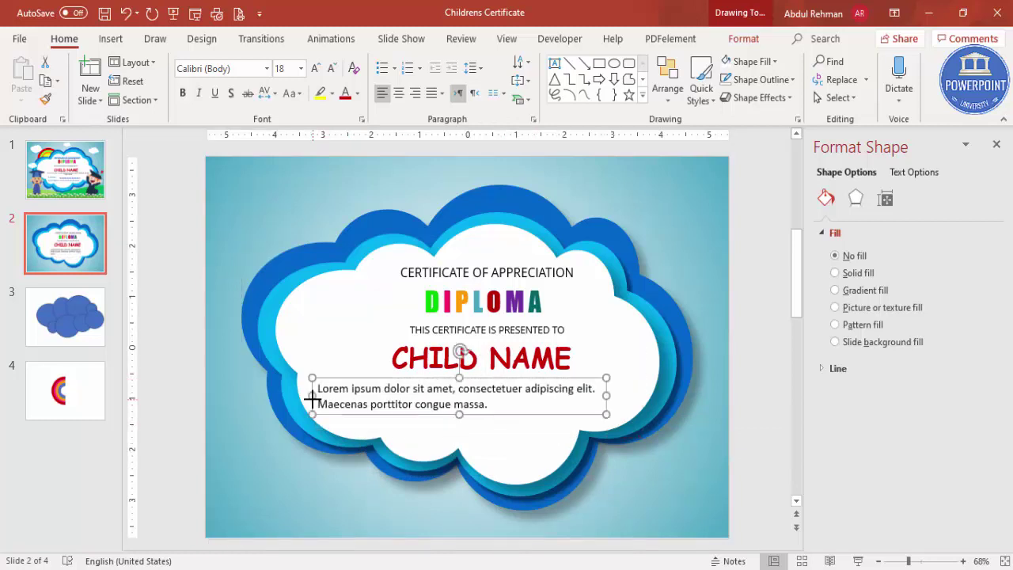
{"action": "left_click", "coordinate": [246, 70]}
{"action": "type", "text": "Open Sans"}
{"action": "key", "text": "Return"}
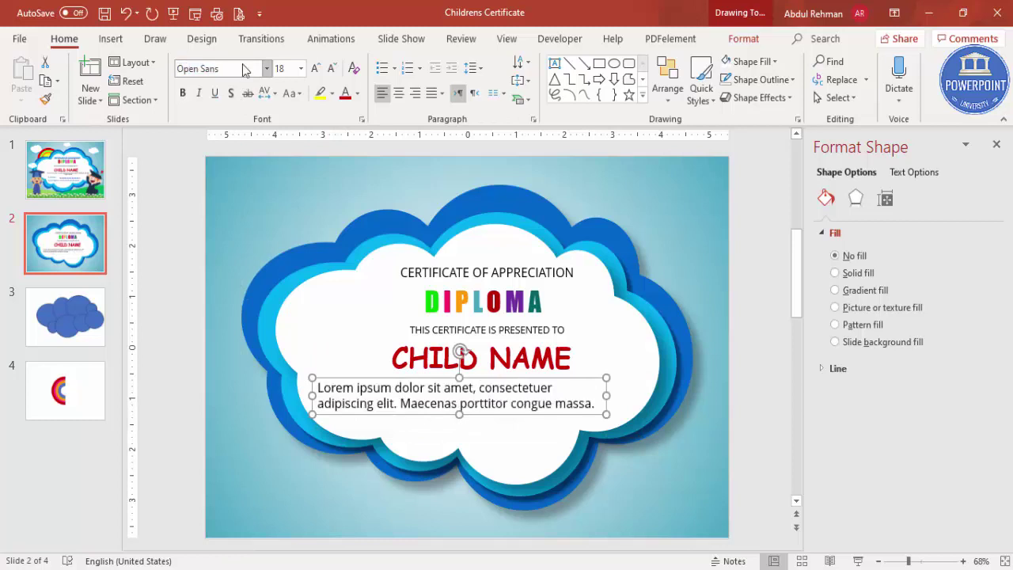
{"action": "left_click", "coordinate": [332, 70]}
{"action": "left_click", "coordinate": [332, 70]}
{"action": "left_click", "coordinate": [332, 69]}
{"action": "left_click", "coordinate": [399, 93]}
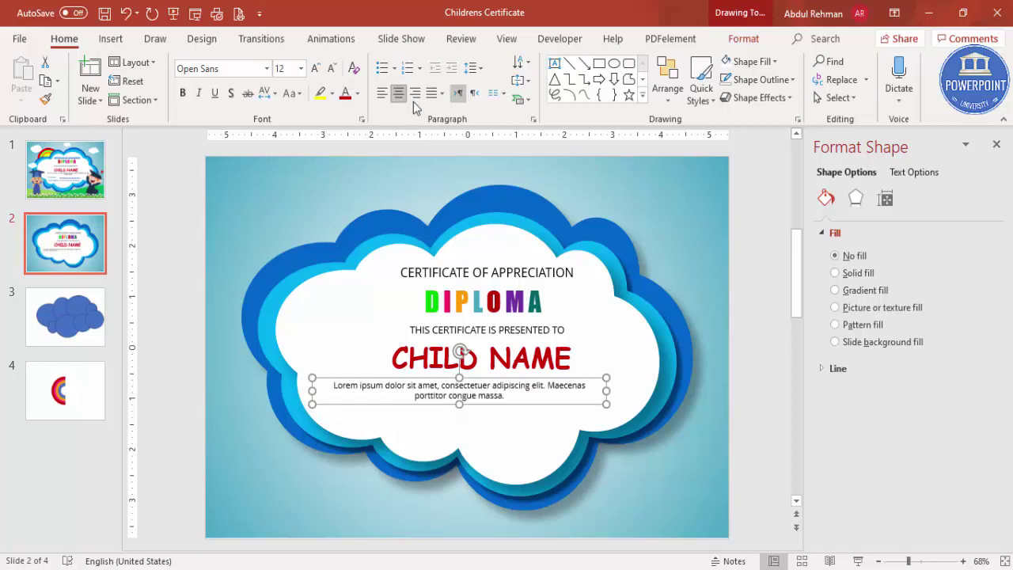
{"action": "left_click_drag", "start_coordinate": [504, 380], "coordinate": [531, 377]}
{"action": "left_click", "coordinate": [532, 330]}
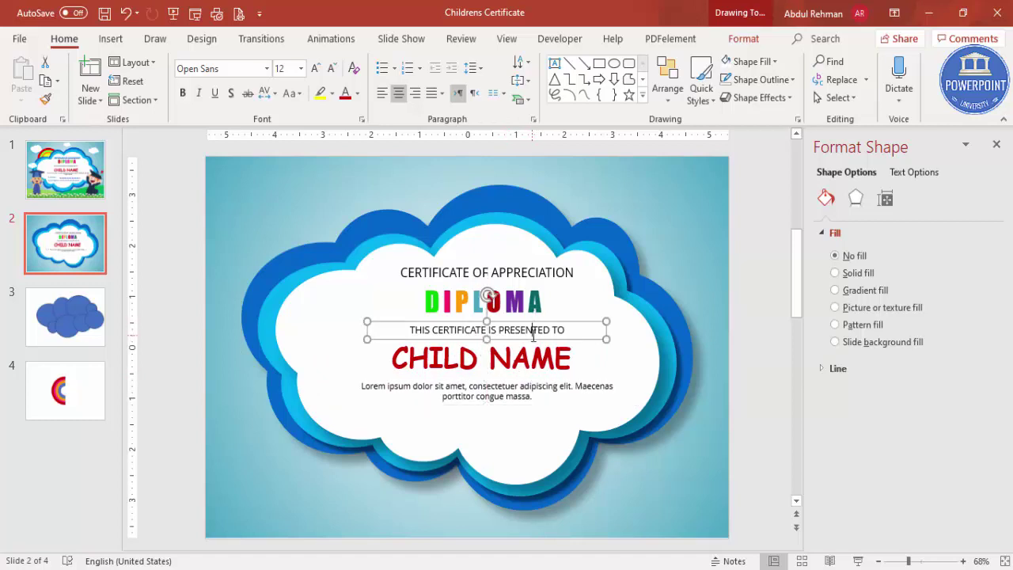
{"action": "left_click", "coordinate": [529, 274]}
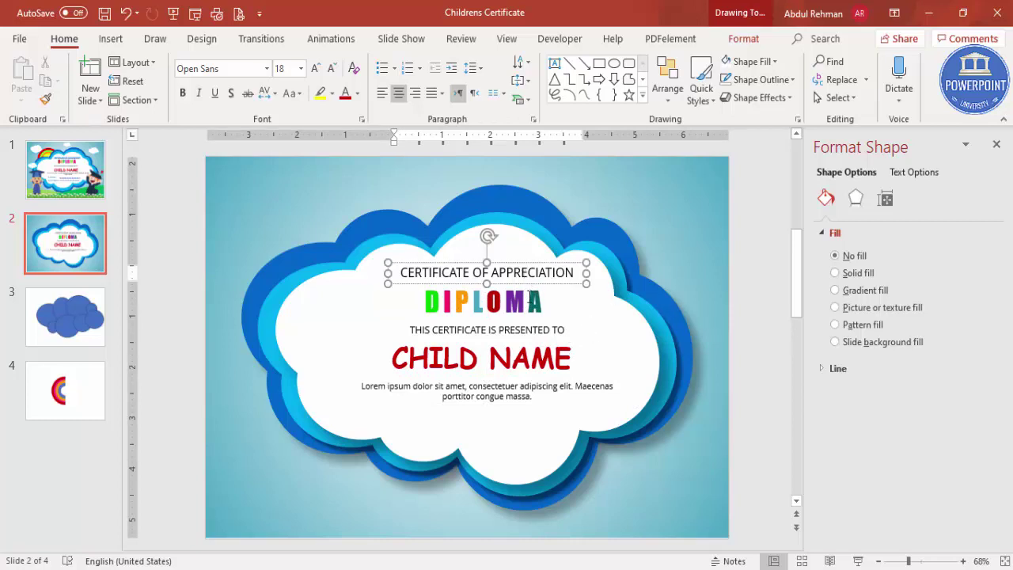
{"action": "left_click", "coordinate": [548, 332]}
{"action": "left_click", "coordinate": [541, 388]}
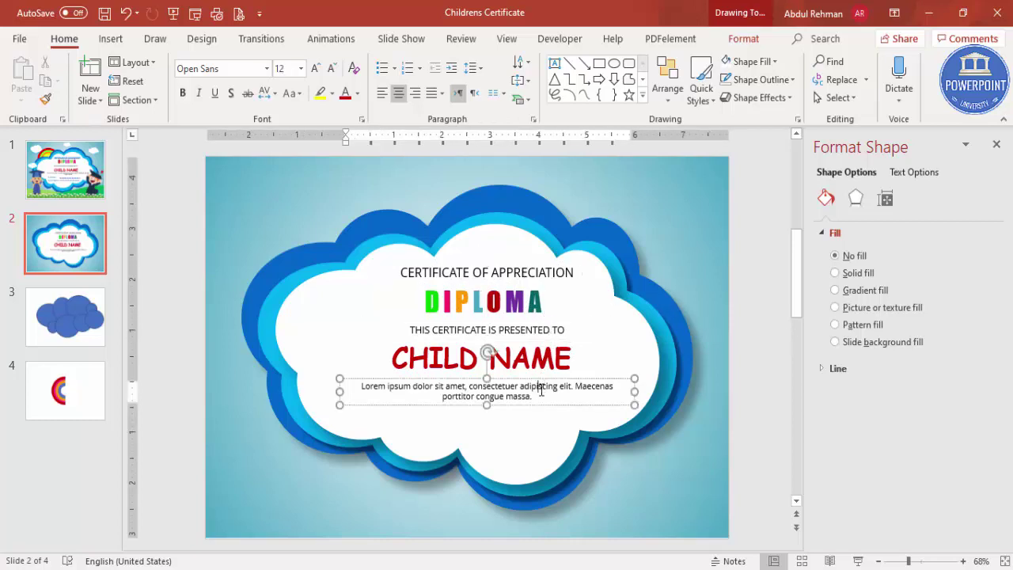
{"action": "left_click", "coordinate": [544, 319]}
{"action": "left_click", "coordinate": [554, 358]}
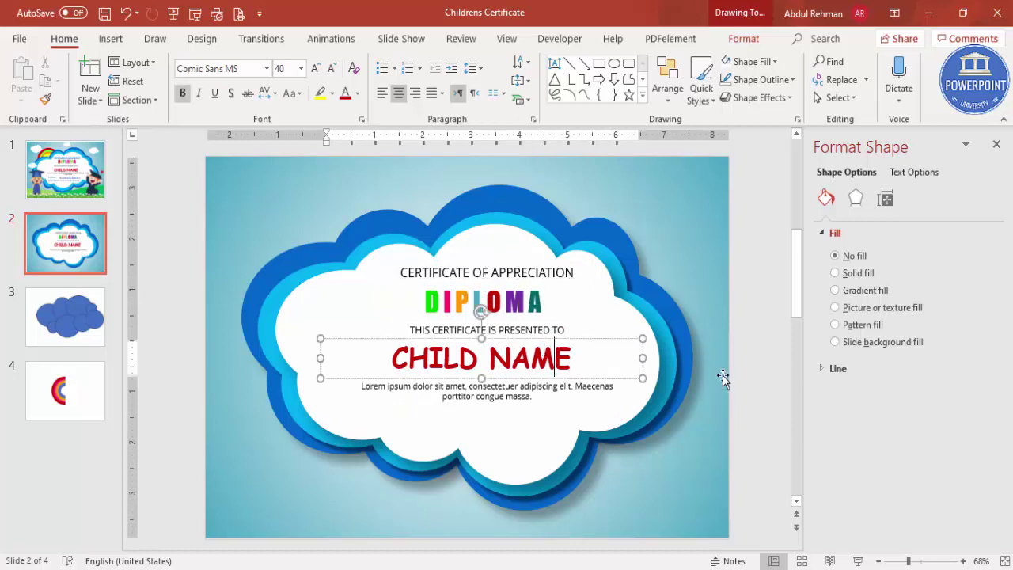
{"action": "left_click", "coordinate": [750, 376]}
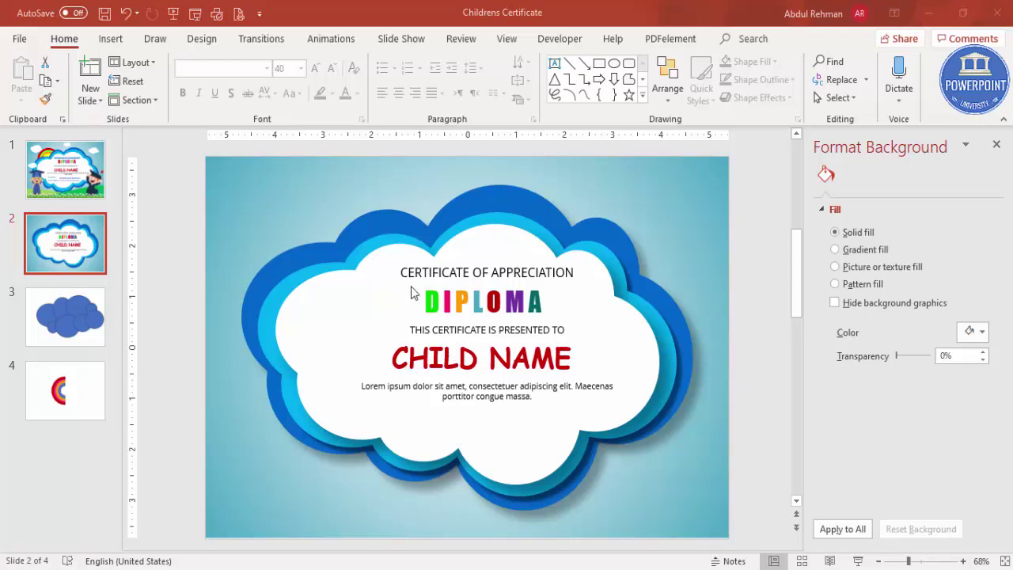
- Replace the word APPRECIATION in the title with ACHIEVEMENT
{"action": "left_click_drag", "start_coordinate": [492, 272], "coordinate": [641, 271]}
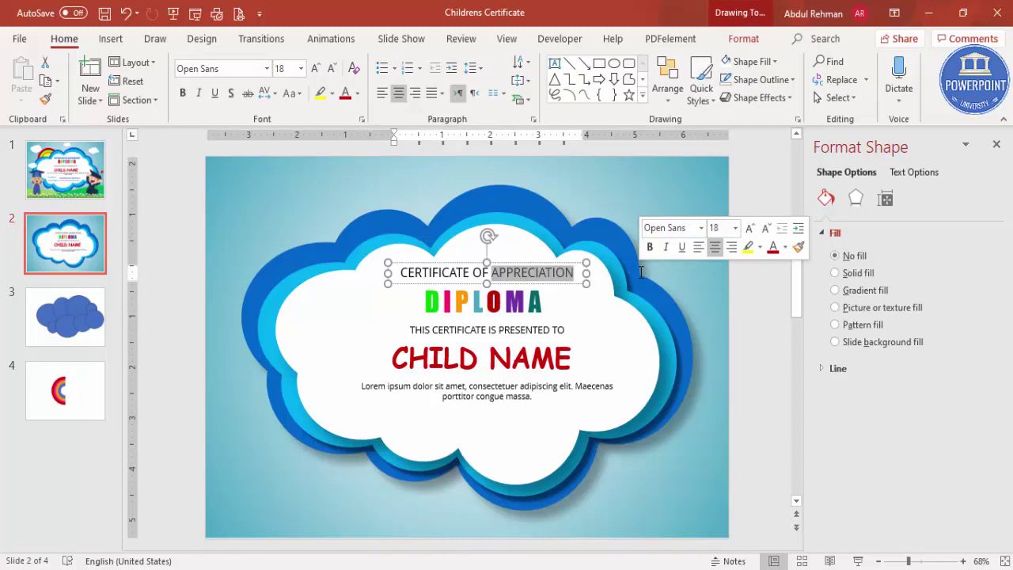
{"action": "type", "text": "ACHIEVEMENT"}
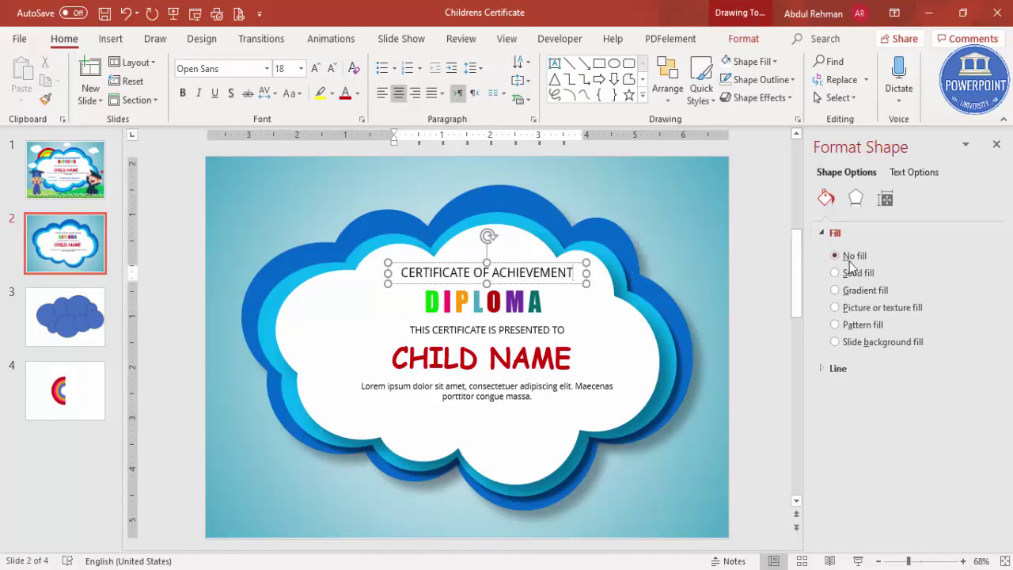
{"action": "left_click", "coordinate": [758, 260]}
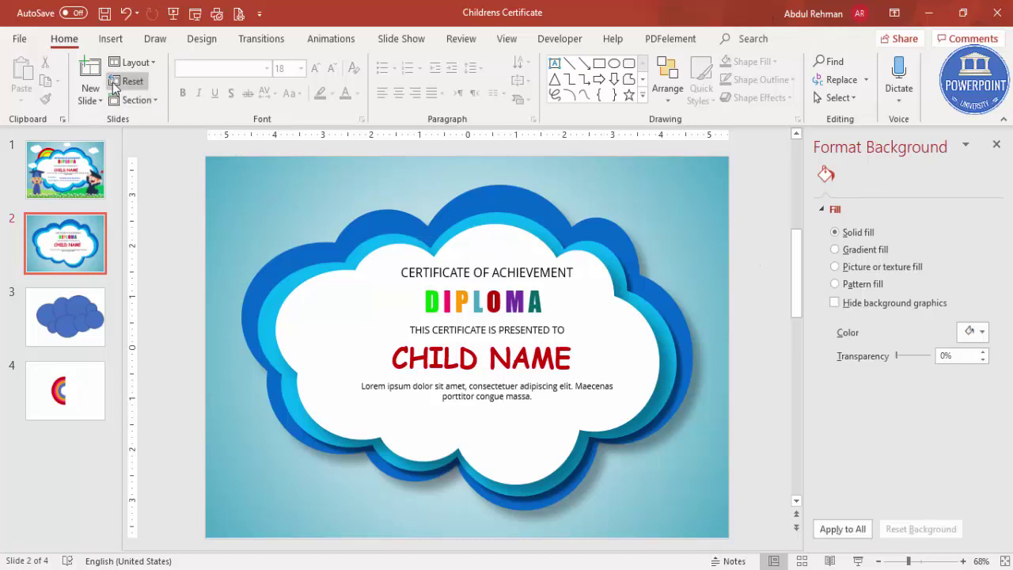
- Add a text box reading 'School Name :' below the Lorem ipsum paragraph
{"action": "left_click", "coordinate": [111, 39]}
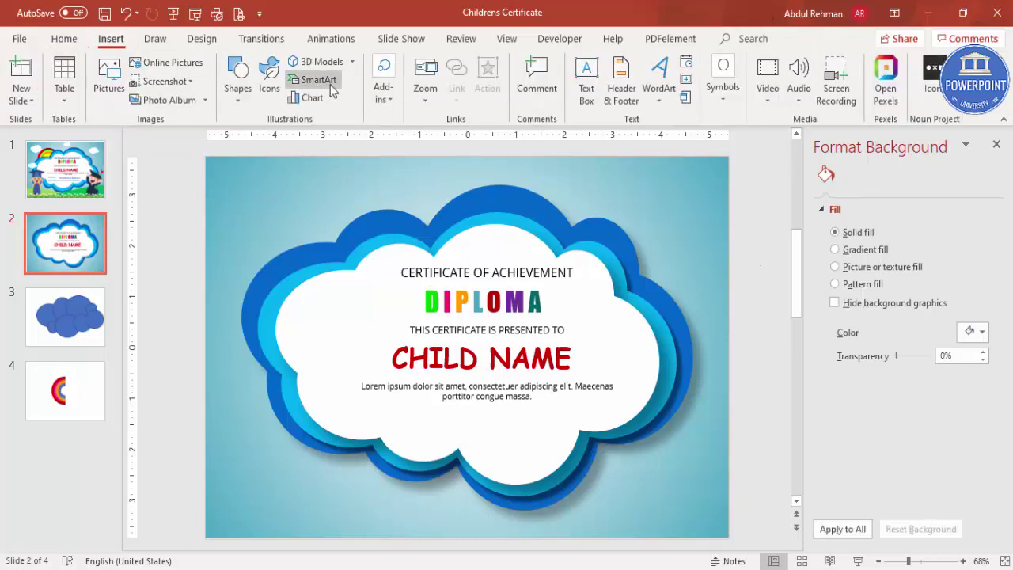
{"action": "left_click", "coordinate": [582, 93]}
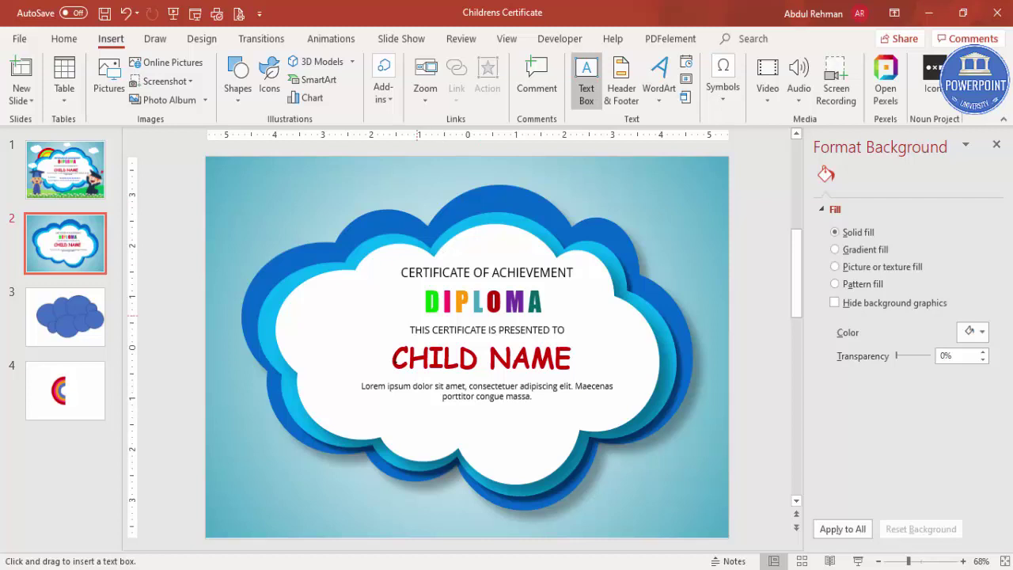
{"action": "left_click_drag", "start_coordinate": [368, 413], "coordinate": [475, 428]}
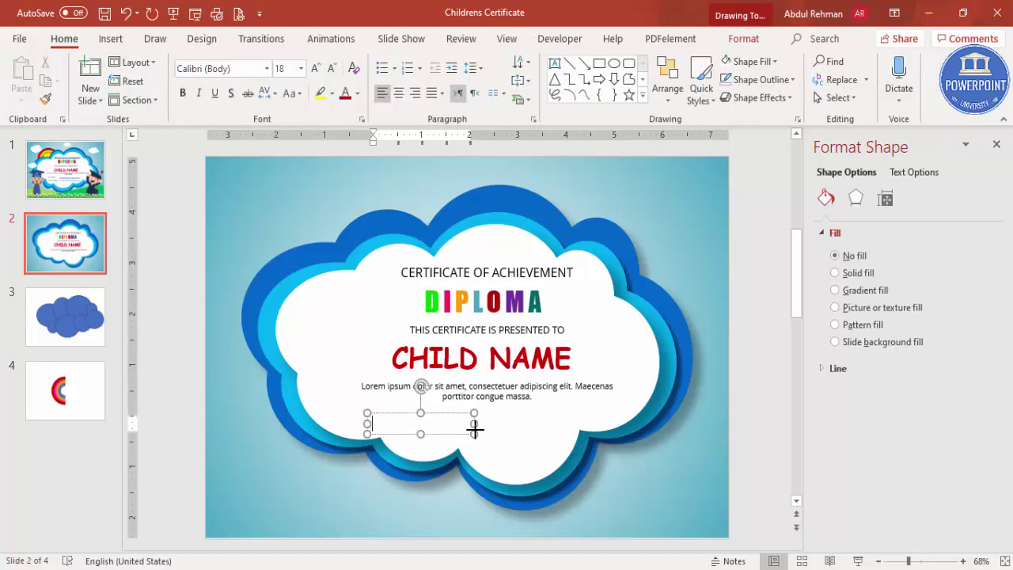
{"action": "type", "text": "School Name"}
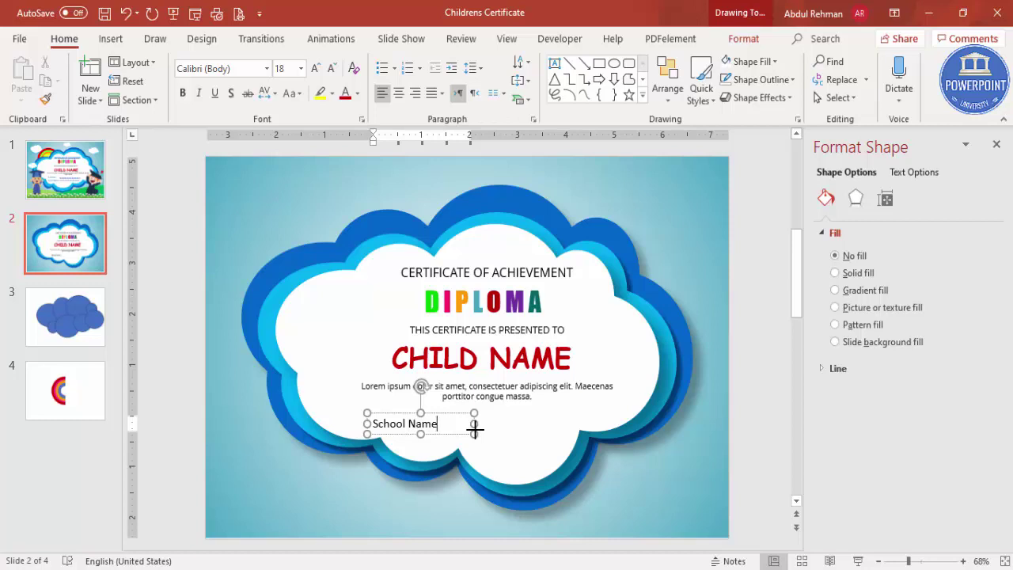
{"action": "type", "text": " :"}
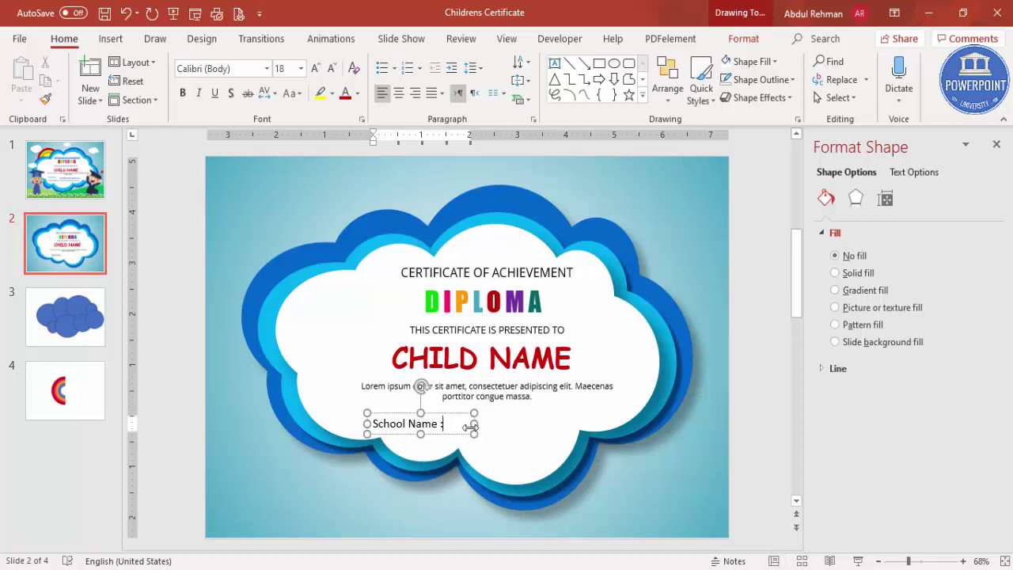
- Make the label teal, 14 pt Open Sans, centred, and shift it to the left
{"action": "left_click", "coordinate": [464, 414]}
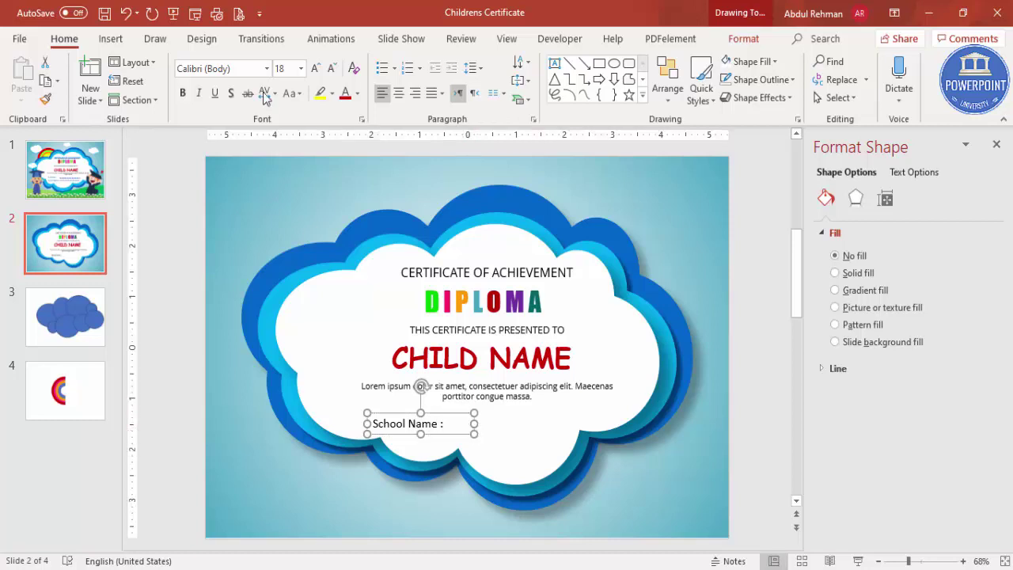
{"action": "left_click", "coordinate": [359, 94]}
{"action": "left_click", "coordinate": [358, 247]}
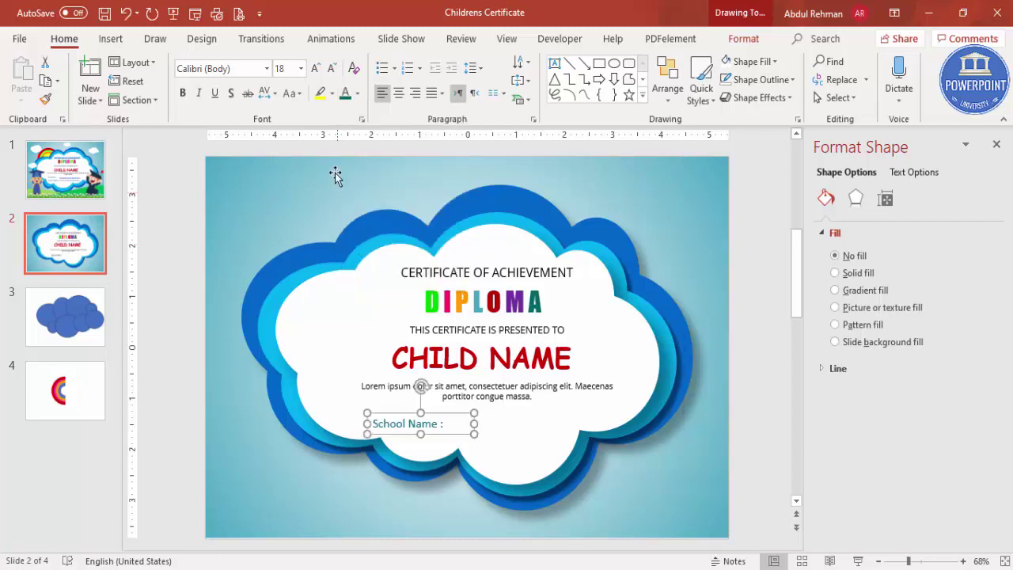
{"action": "left_click", "coordinate": [332, 69]}
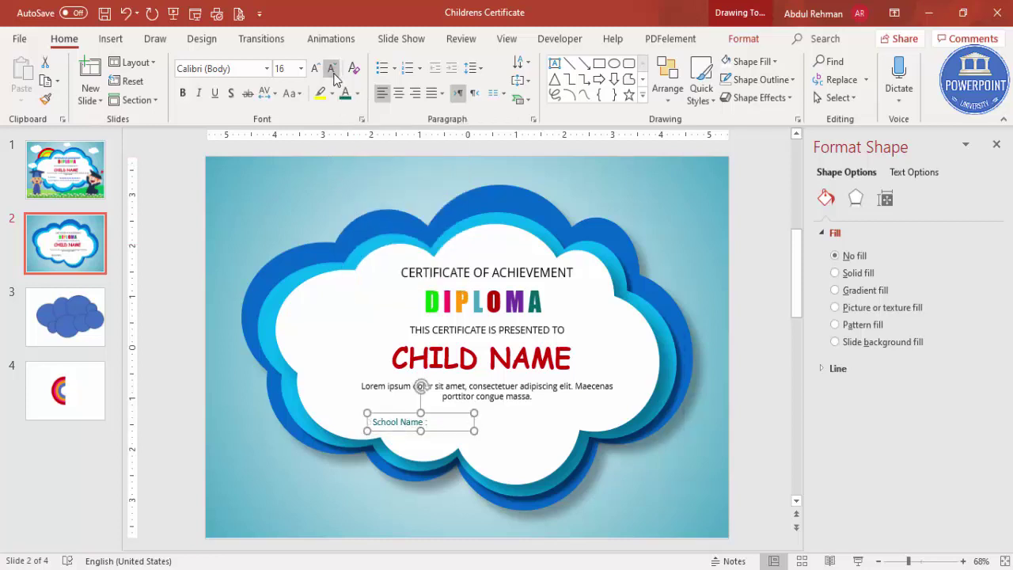
{"action": "left_click", "coordinate": [330, 69]}
{"action": "left_click", "coordinate": [251, 71]}
{"action": "type", "text": "Open Sans"}
{"action": "key", "text": "Return"}
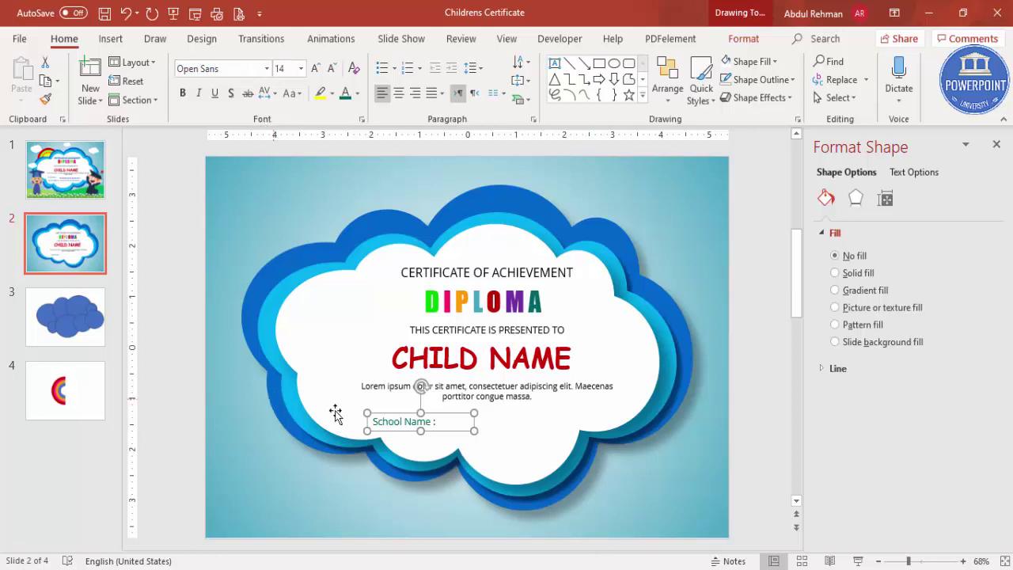
{"action": "left_click_drag", "start_coordinate": [452, 416], "coordinate": [424, 413]}
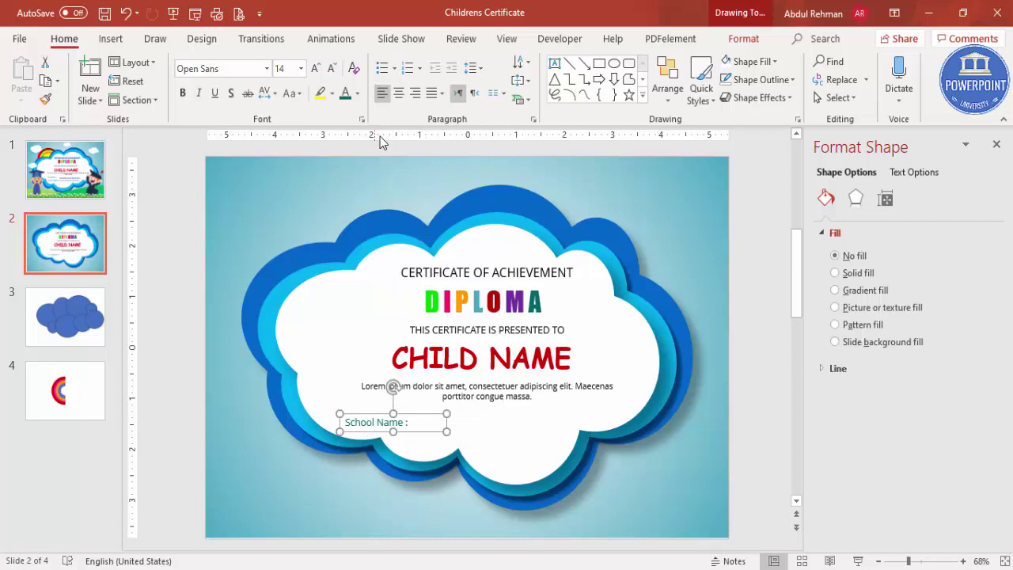
{"action": "left_click", "coordinate": [415, 94]}
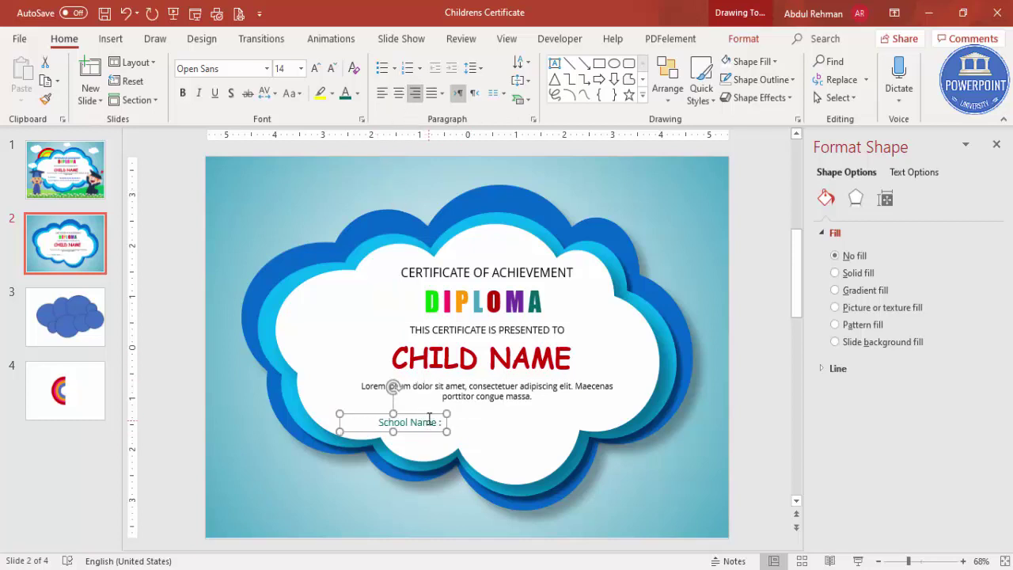
{"action": "left_click_drag", "start_coordinate": [428, 416], "coordinate": [405, 413]}
{"action": "left_click", "coordinate": [111, 39]}
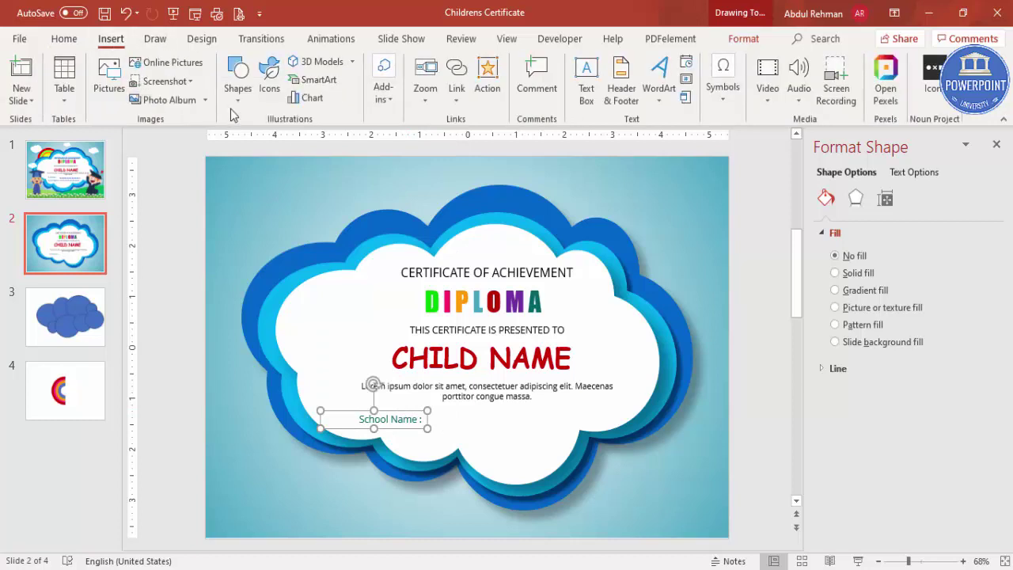
- Draw a line right of 'School Name :' and give it the Square Dot dash style
{"action": "left_click", "coordinate": [238, 83]}
{"action": "left_click", "coordinate": [234, 183]}
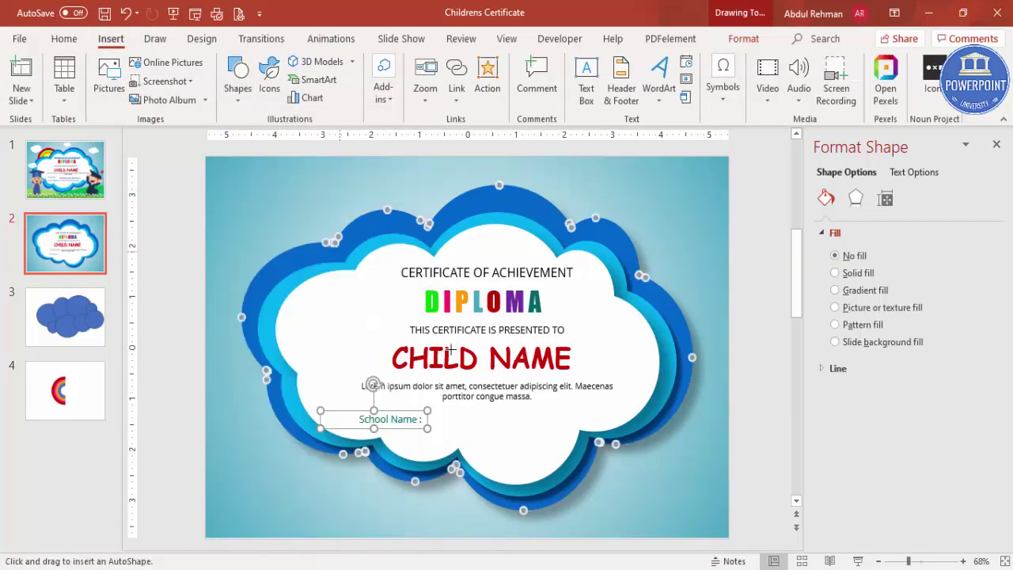
{"action": "left_click_drag", "start_coordinate": [428, 426], "coordinate": [572, 423]}
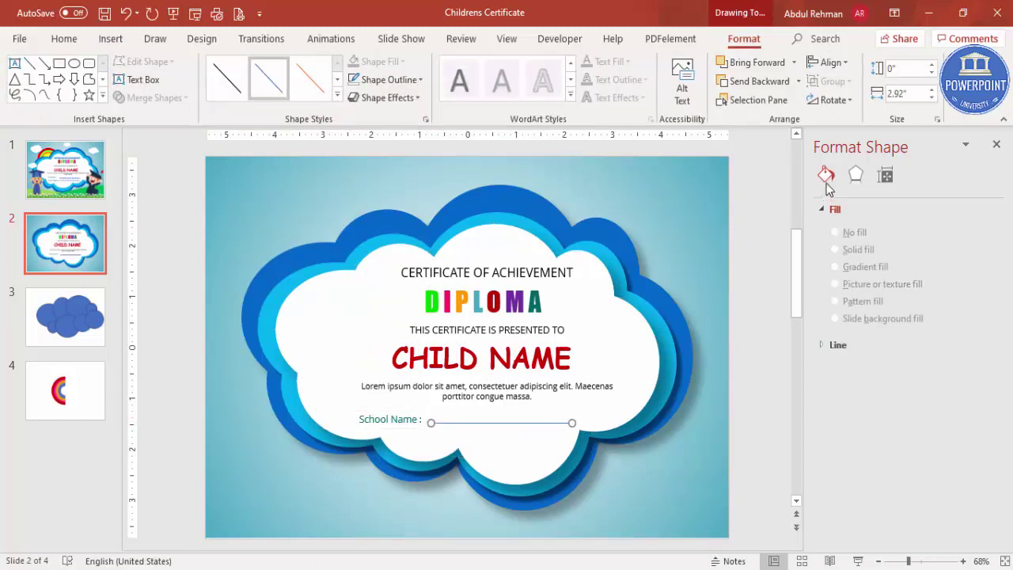
{"action": "left_click", "coordinate": [828, 348]}
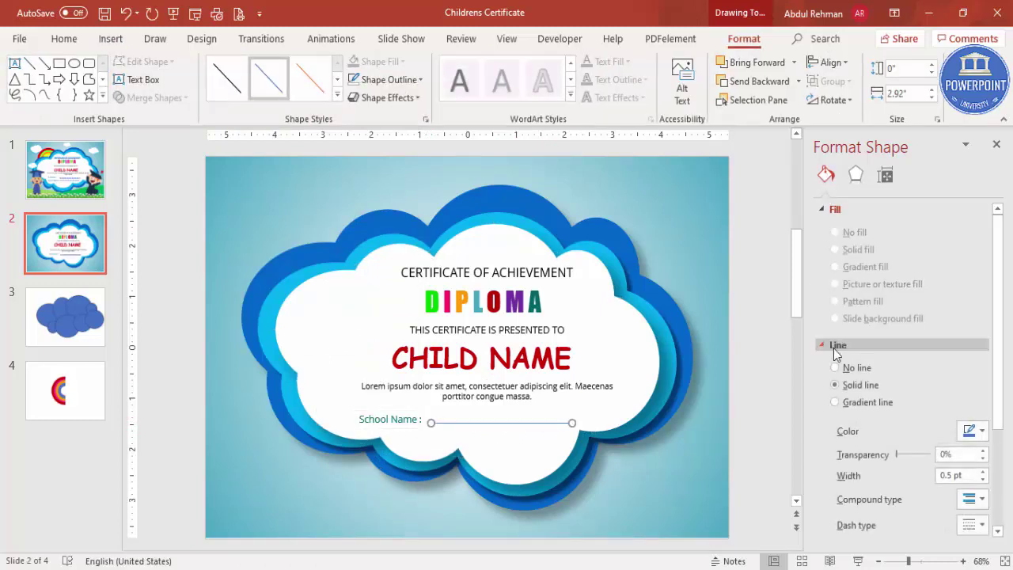
{"action": "left_click", "coordinate": [984, 499]}
{"action": "left_click", "coordinate": [984, 525]}
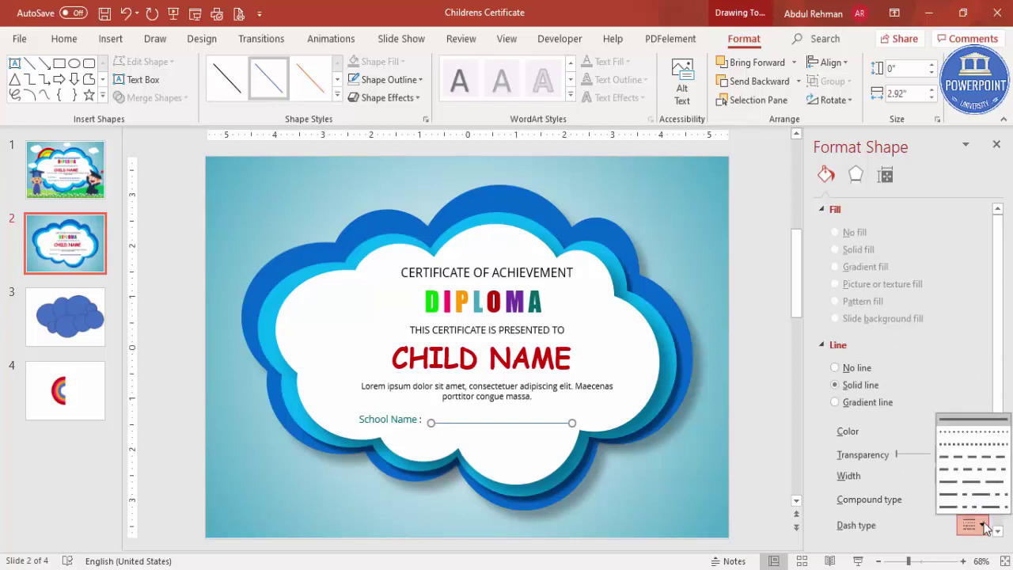
{"action": "left_click", "coordinate": [973, 449]}
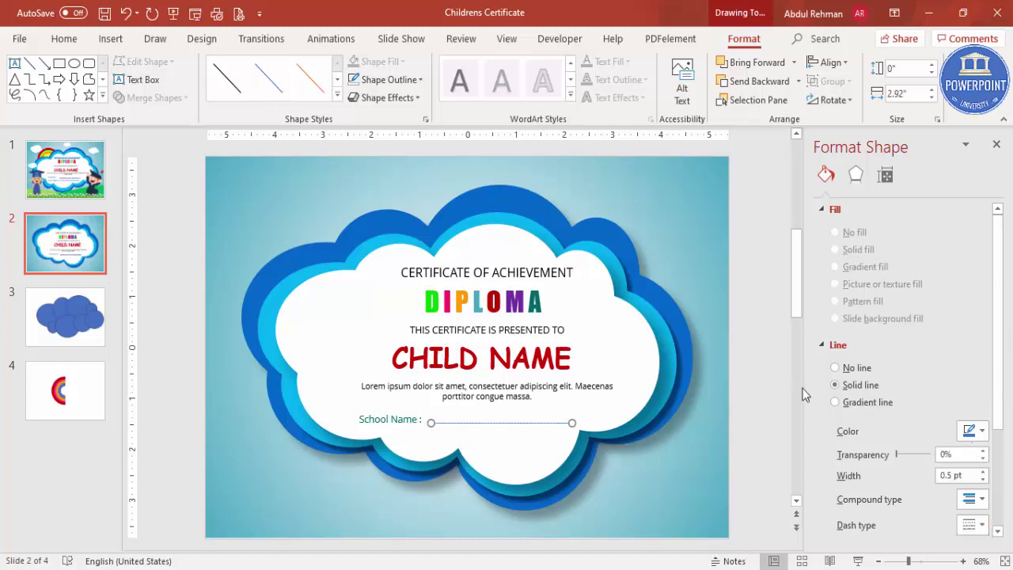
{"action": "left_click", "coordinate": [397, 415]}
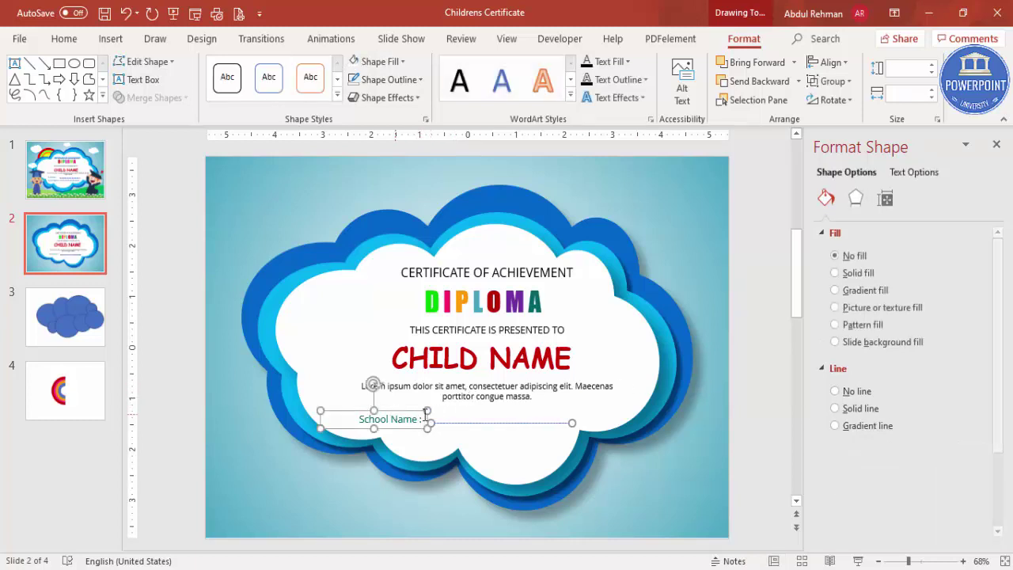
- Duplicate the School Name row below and retype its label as 'Teacher's Signature'
{"action": "key", "text": "ctrl+d"}
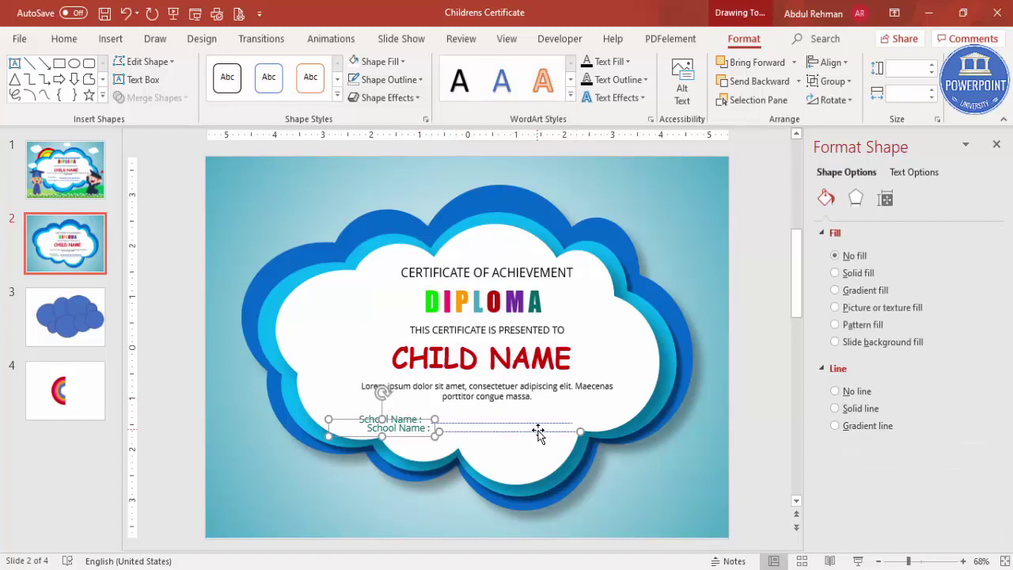
{"action": "left_click_drag", "start_coordinate": [539, 434], "coordinate": [527, 436]}
{"action": "left_click", "coordinate": [365, 434]}
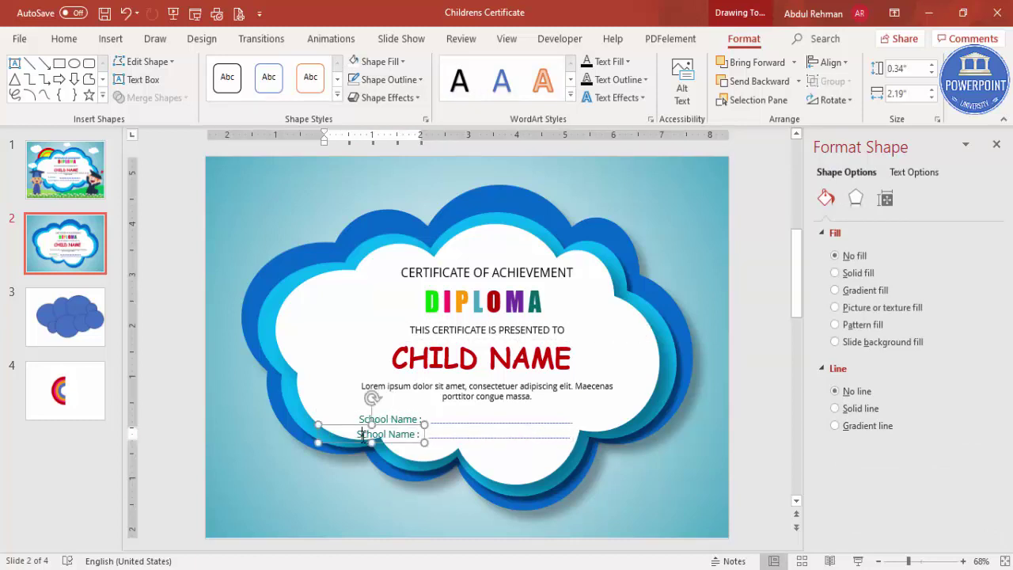
{"action": "left_click_drag", "start_coordinate": [360, 435], "coordinate": [415, 436]}
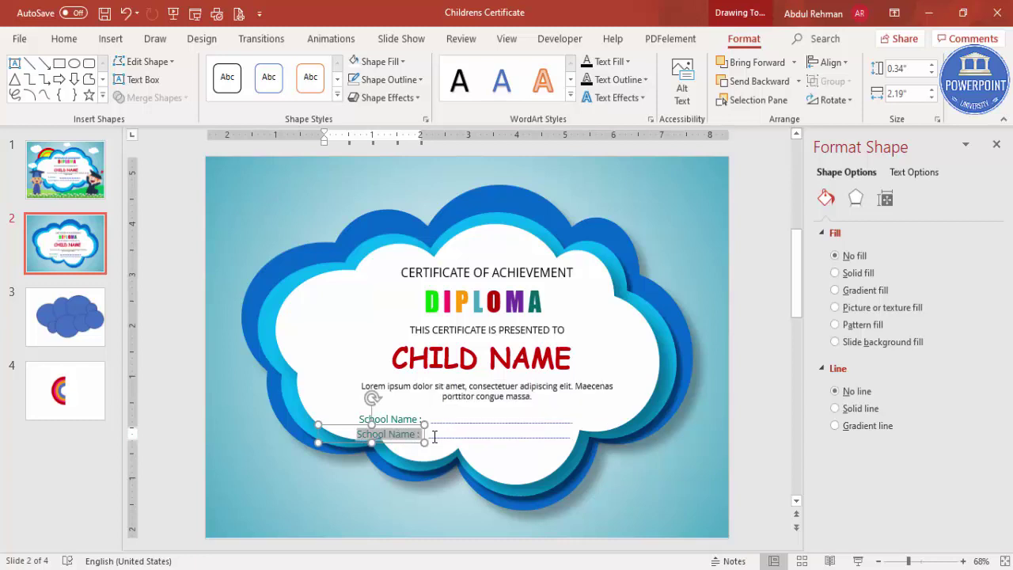
{"action": "type", "text": "Teacher's"}
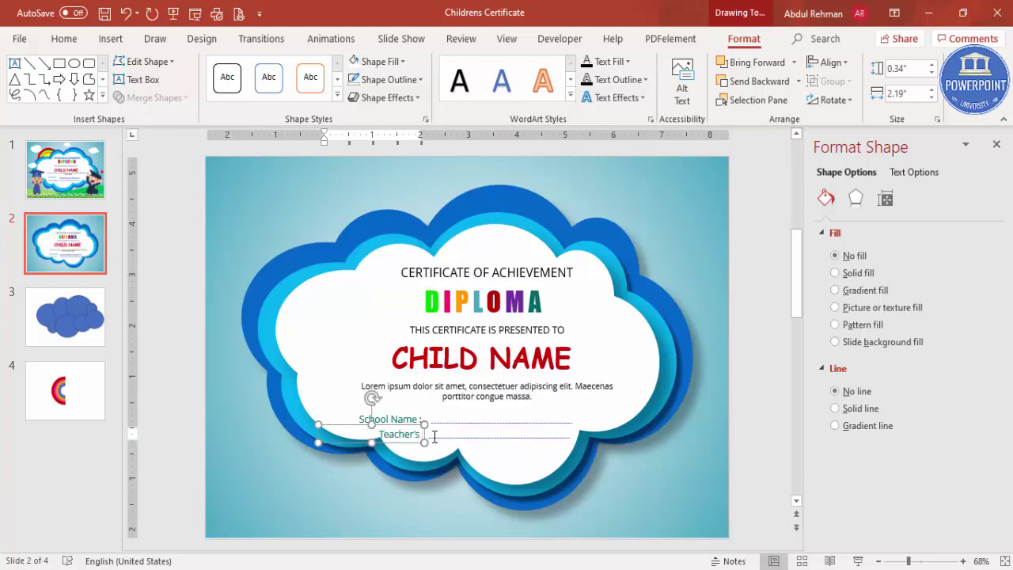
{"action": "type", "text": " Signature"}
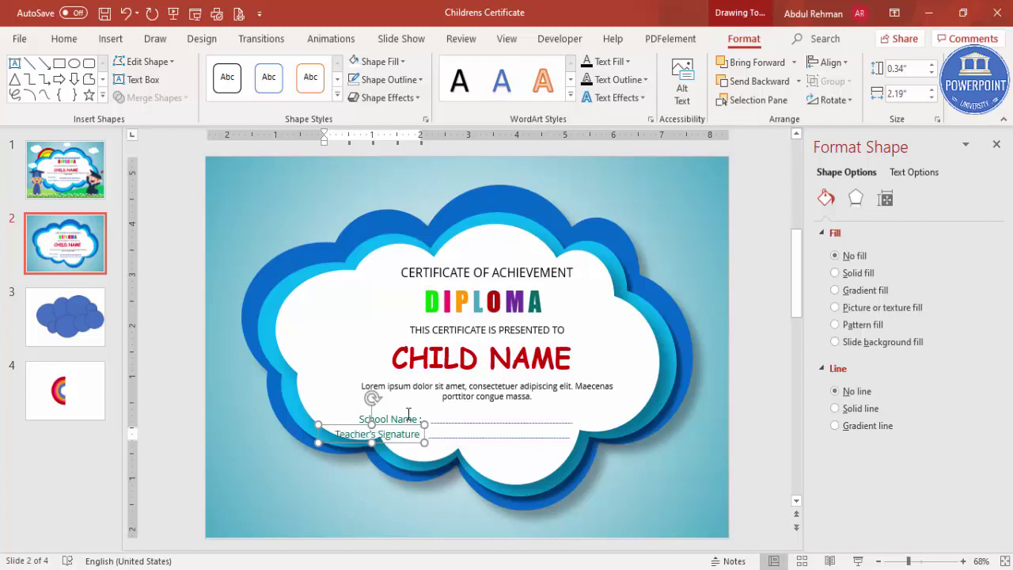
- Select both labels and both dotted lines and nudge them up slightly
{"action": "left_click", "coordinate": [408, 415], "text": "shift"}
{"action": "left_click", "coordinate": [445, 422], "text": "shift"}
{"action": "left_click", "coordinate": [462, 439], "text": "shift"}
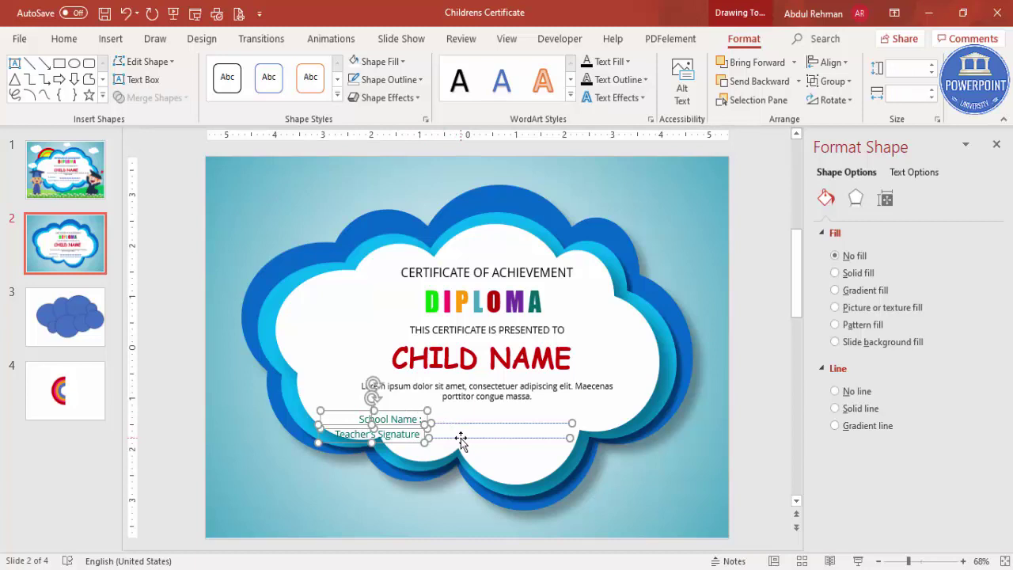
{"action": "key", "text": "Up"}
{"action": "key", "text": "Up"}
{"action": "key", "text": "Up"}
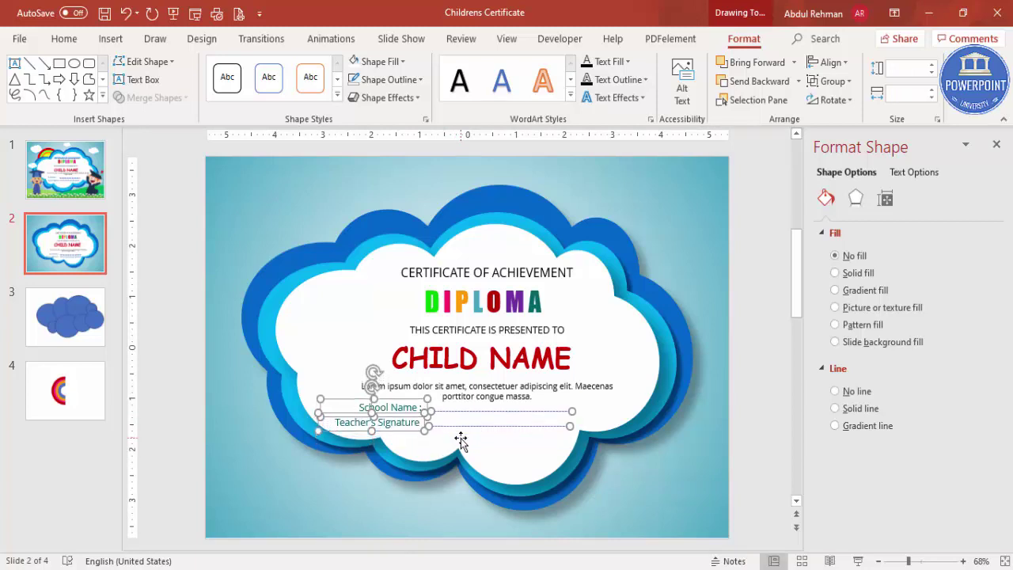
{"action": "left_click", "coordinate": [752, 383]}
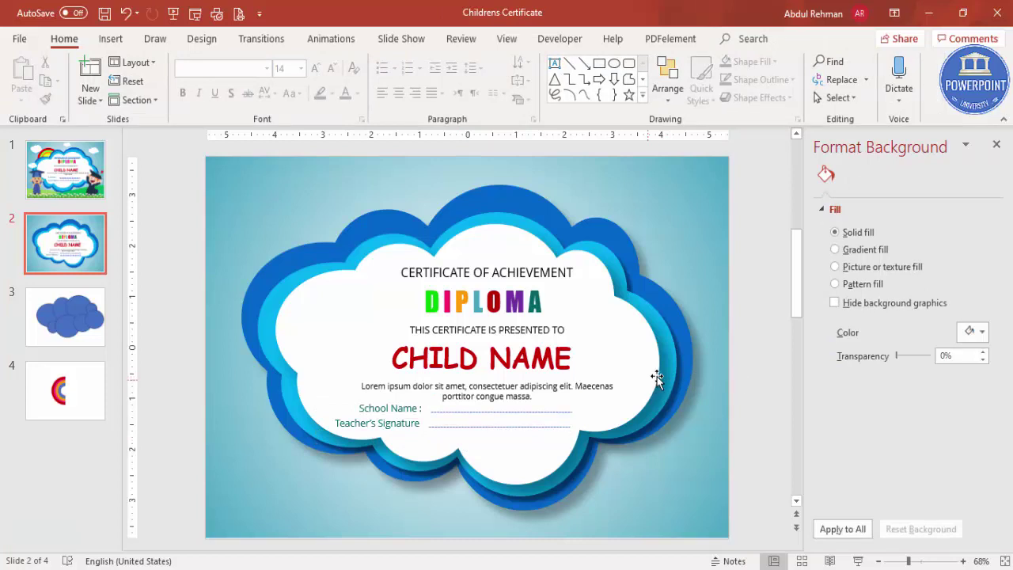
- Copy the white cloud, shrink it and place it at the top-right corner
{"action": "left_click", "coordinate": [312, 288]}
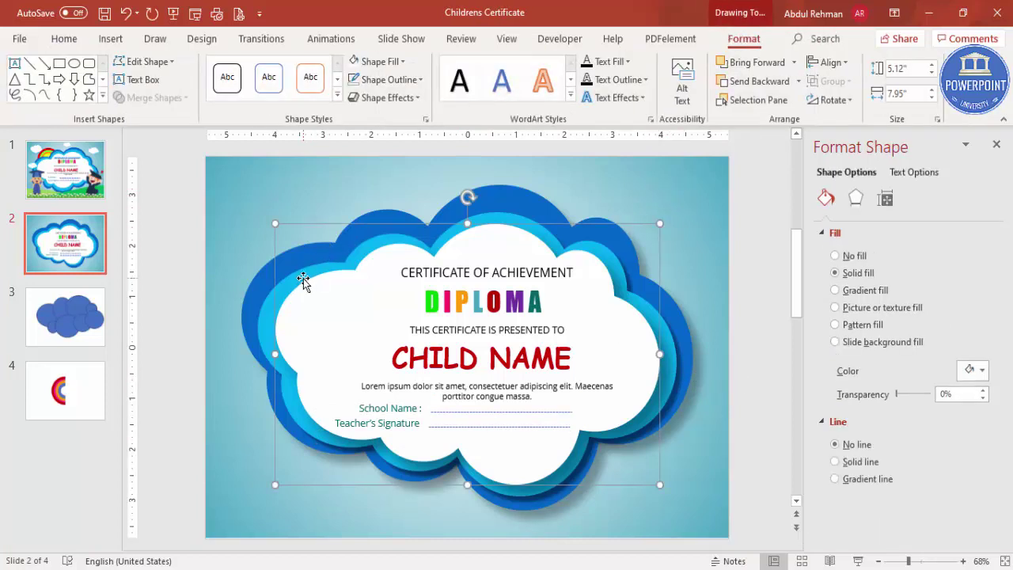
{"action": "left_click_drag", "start_coordinate": [303, 279], "coordinate": [263, 216]}
{"action": "left_click_drag", "start_coordinate": [235, 161], "coordinate": [481, 334]}
{"action": "left_click_drag", "start_coordinate": [547, 340], "coordinate": [625, 214]}
{"action": "left_click_drag", "start_coordinate": [583, 186], "coordinate": [663, 187]}
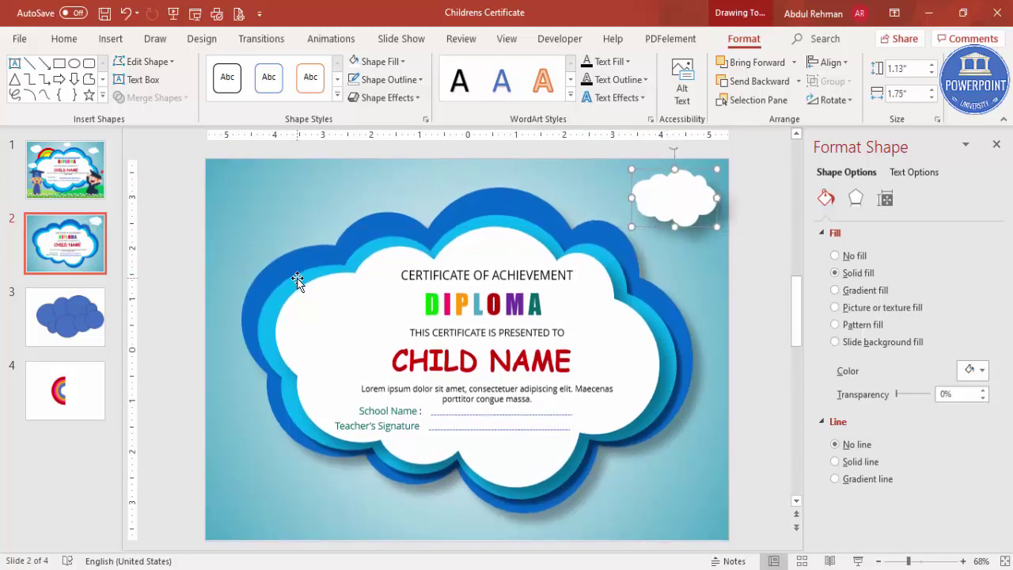
- Make another small cloud and place it on the left edge of the frame
{"action": "left_click", "coordinate": [302, 277]}
{"action": "left_click", "coordinate": [310, 302], "text": "shift"}
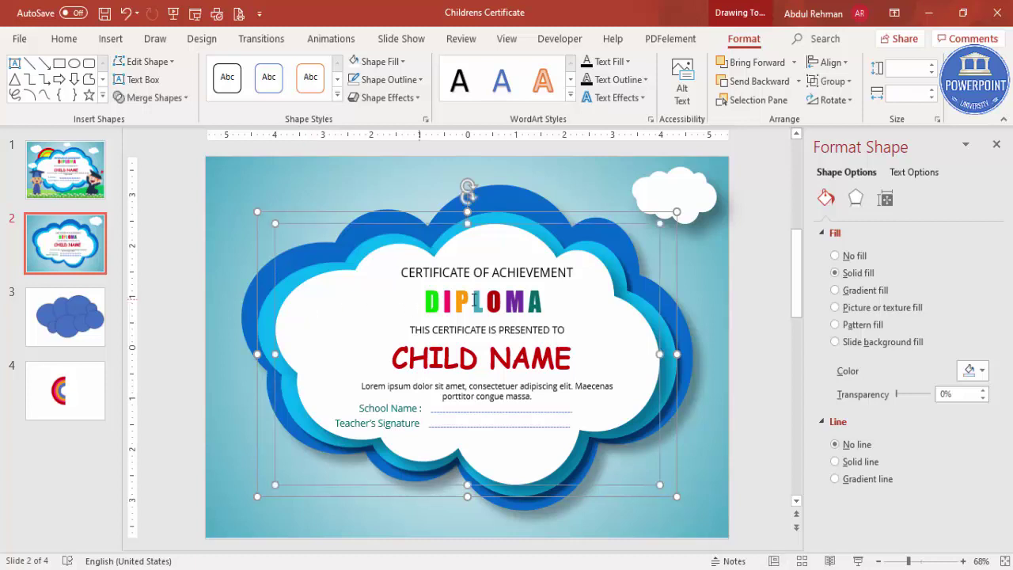
{"action": "key", "text": "Delete"}
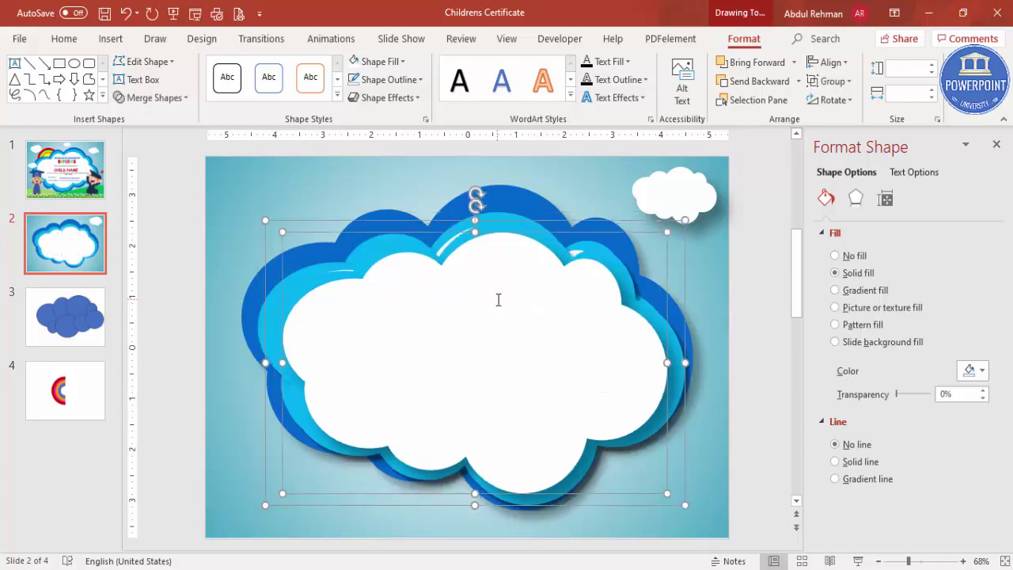
{"action": "left_click", "coordinate": [278, 241]}
{"action": "left_click_drag", "start_coordinate": [260, 214], "coordinate": [249, 368]}
{"action": "left_click", "coordinate": [249, 368]}
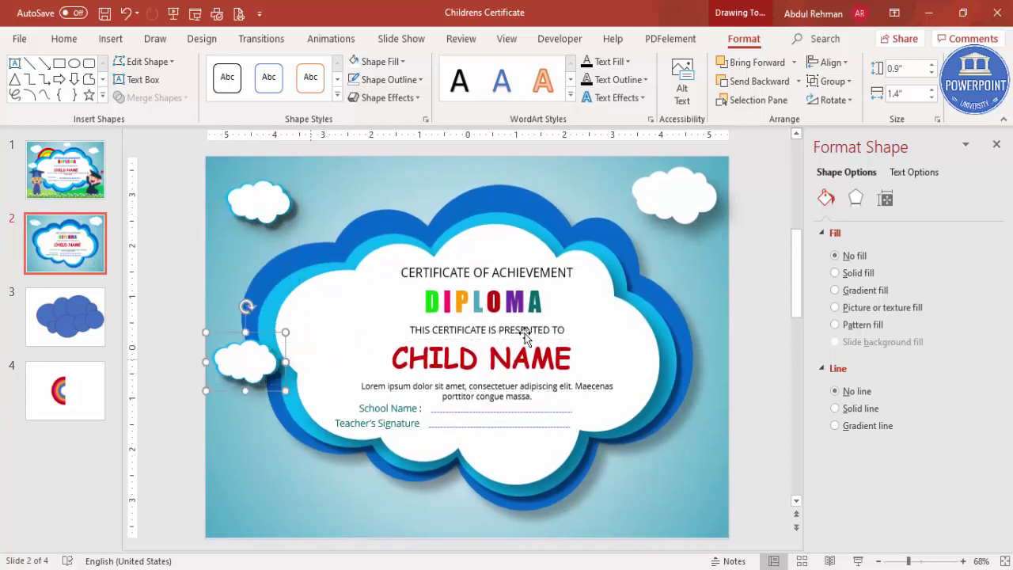
{"action": "left_click", "coordinate": [732, 300]}
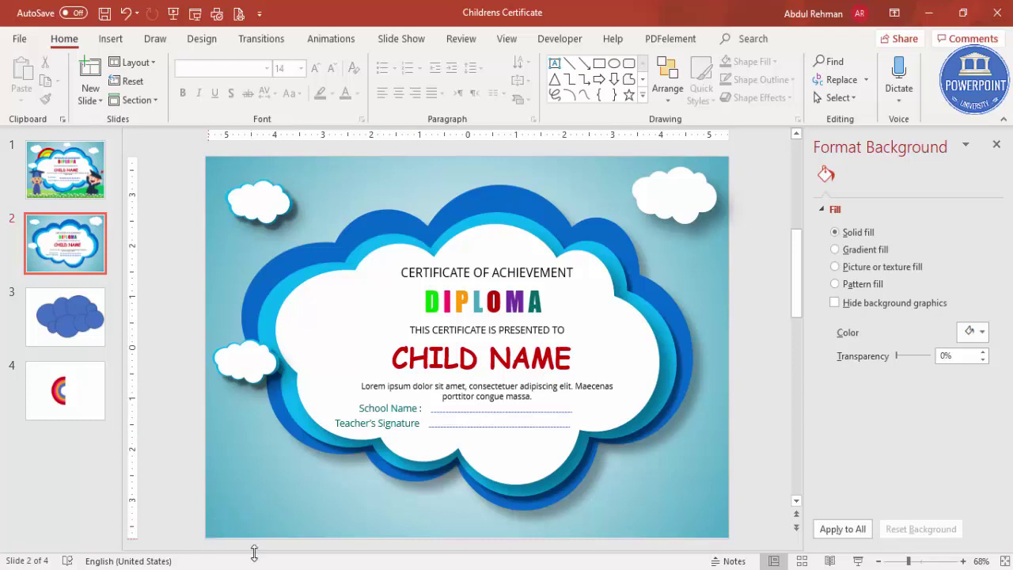
- Draw a right triangle across the slide bottom with no outline, light green fill, flipped horizontally
{"action": "left_click", "coordinate": [111, 38]}
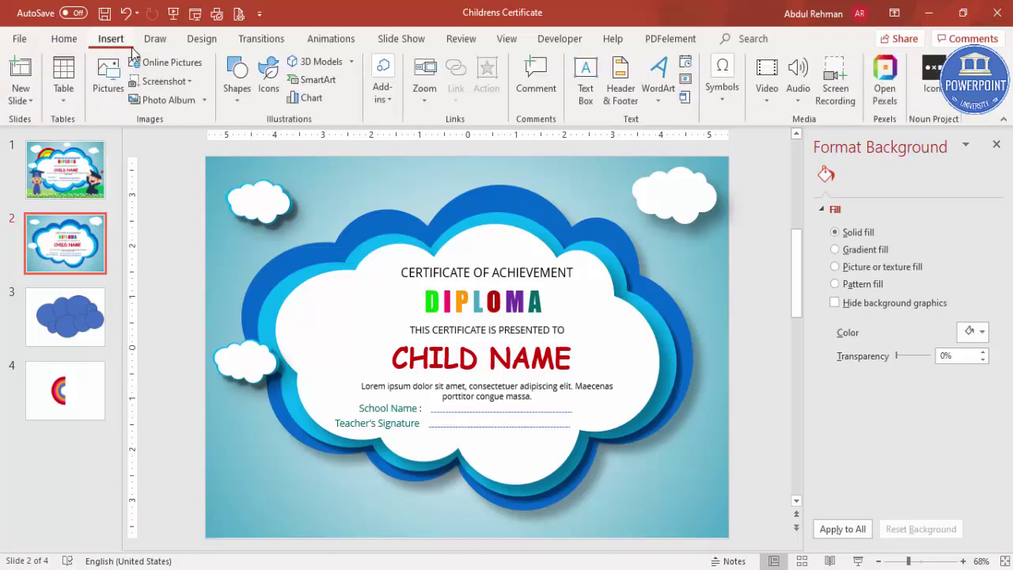
{"action": "left_click", "coordinate": [239, 99]}
{"action": "left_click", "coordinate": [274, 250]}
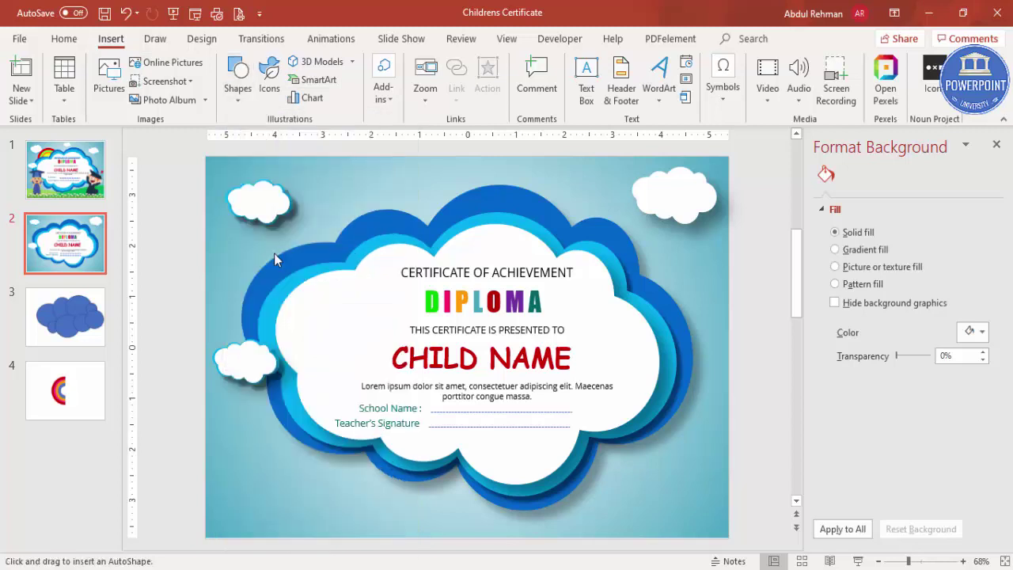
{"action": "mouse_move", "coordinate": [208, 535]}
{"action": "left_mouse_down"}
{"action": "mouse_move", "coordinate": [636, 520]}
{"action": "mouse_move", "coordinate": [730, 430]}
{"action": "mouse_move", "coordinate": [726, 445]}
{"action": "left_mouse_up"}
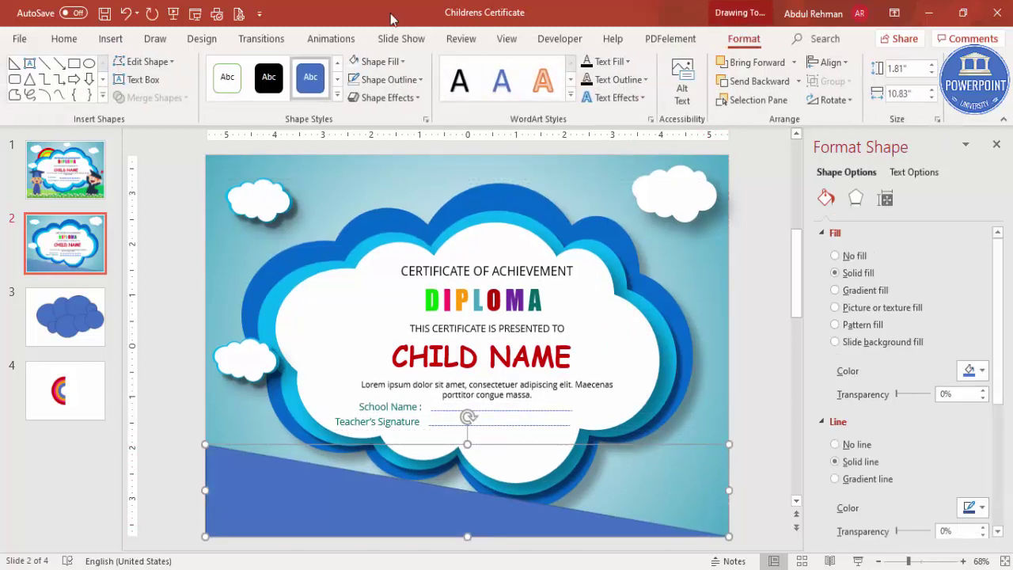
{"action": "left_click", "coordinate": [388, 79]}
{"action": "left_click", "coordinate": [399, 250]}
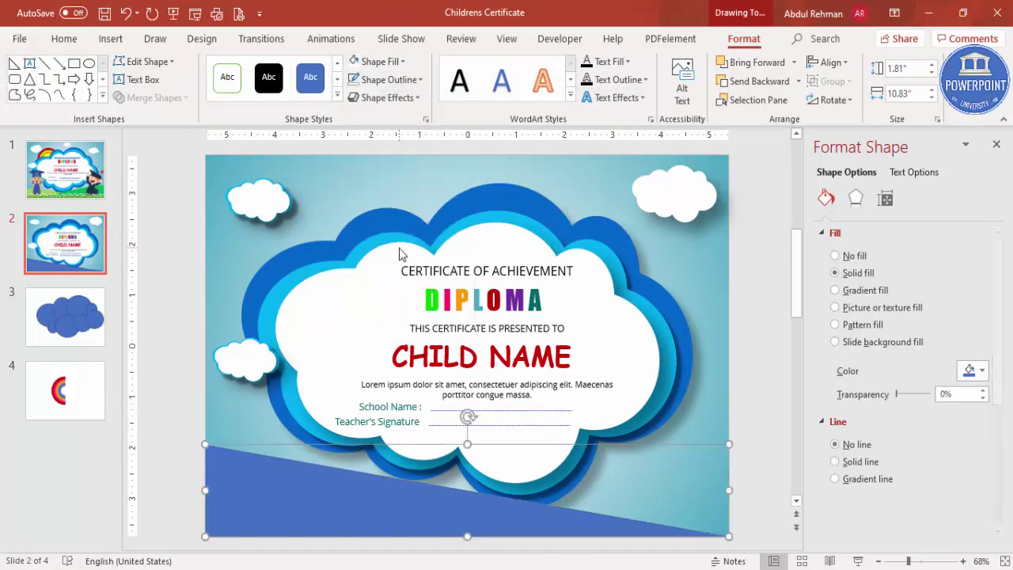
{"action": "left_click", "coordinate": [375, 61]}
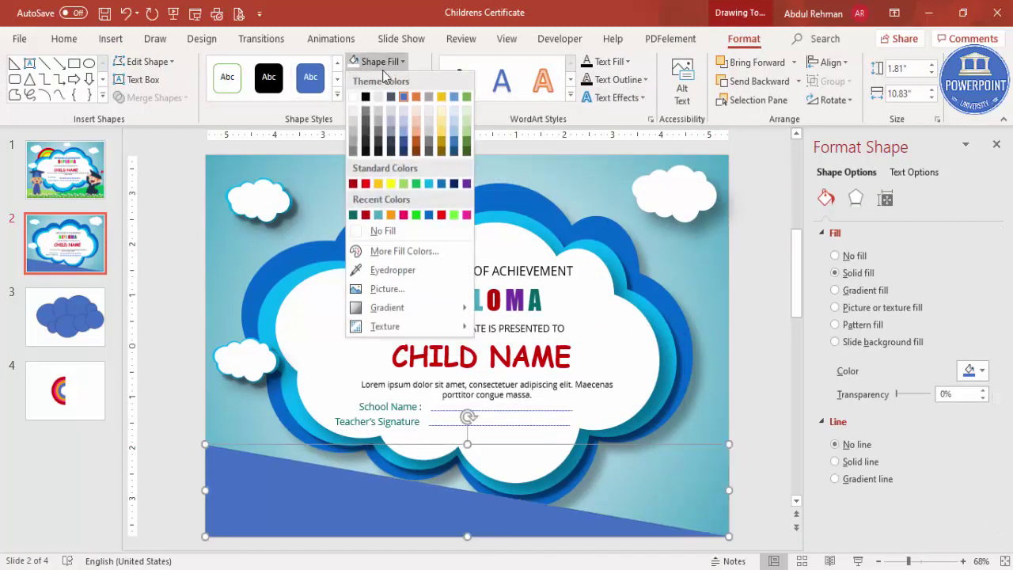
{"action": "left_click", "coordinate": [403, 184]}
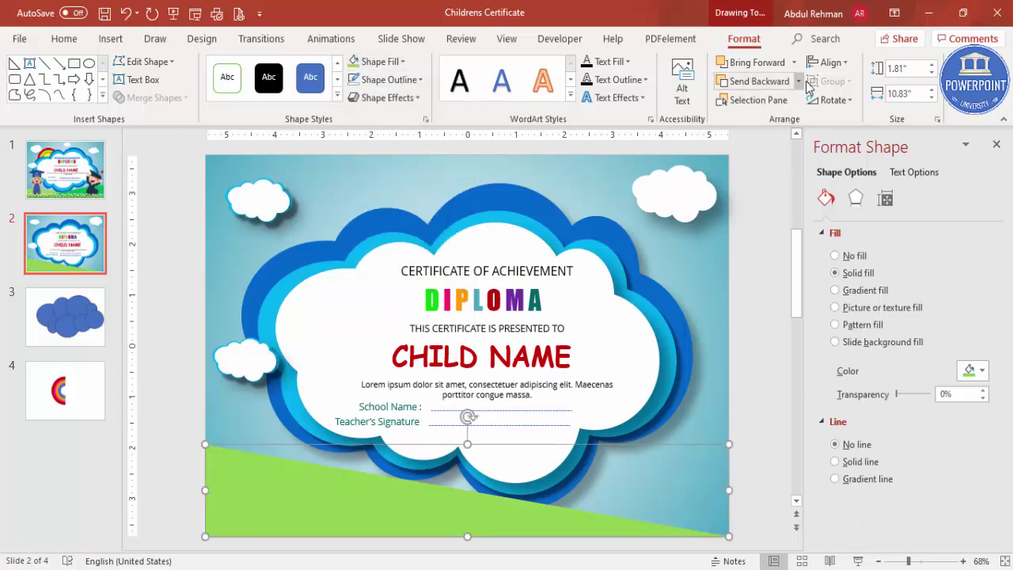
{"action": "left_click", "coordinate": [842, 100]}
{"action": "left_click", "coordinate": [866, 174]}
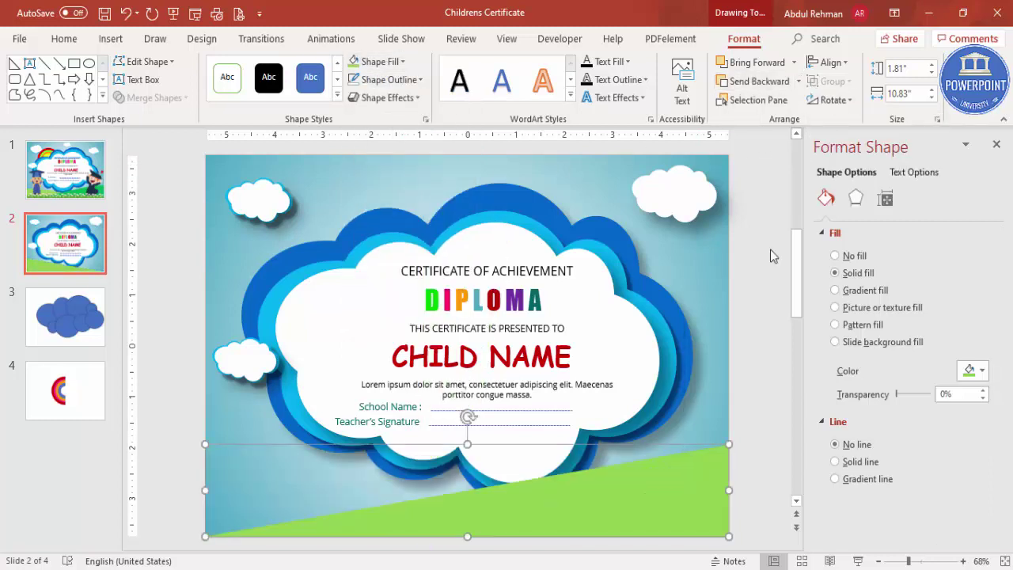
- Edit the triangle's points to curve its slope into a hill, then lower its height slightly
{"action": "right_click", "coordinate": [659, 503]}
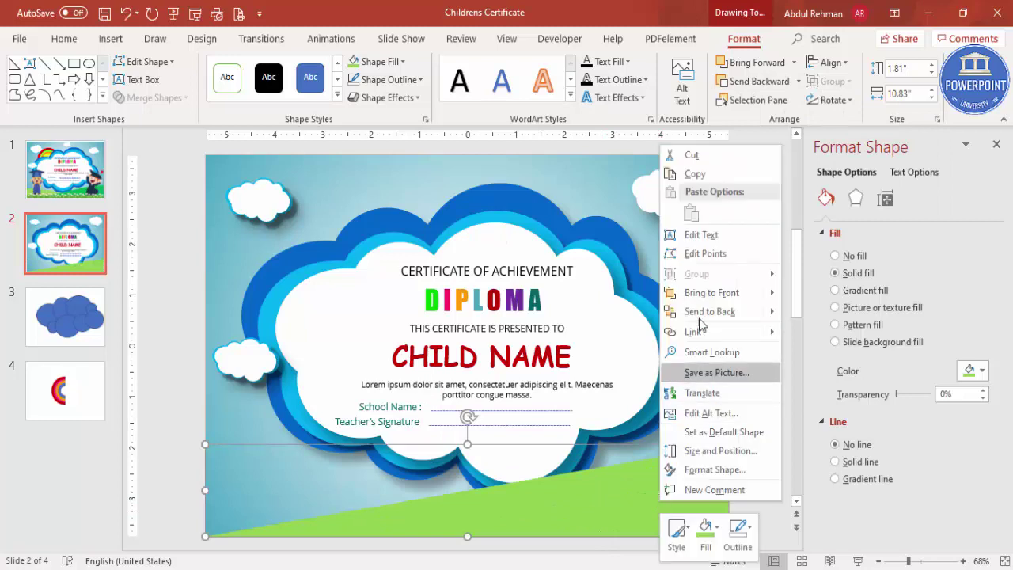
{"action": "left_click", "coordinate": [700, 254]}
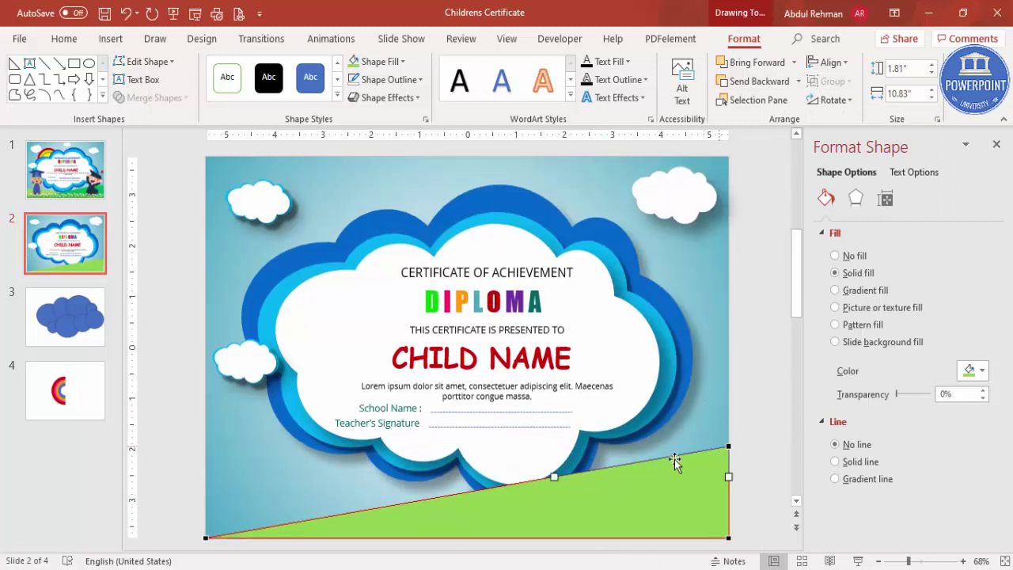
{"action": "left_click_drag", "start_coordinate": [554, 477], "coordinate": [552, 446]}
{"action": "left_click", "coordinate": [207, 537]}
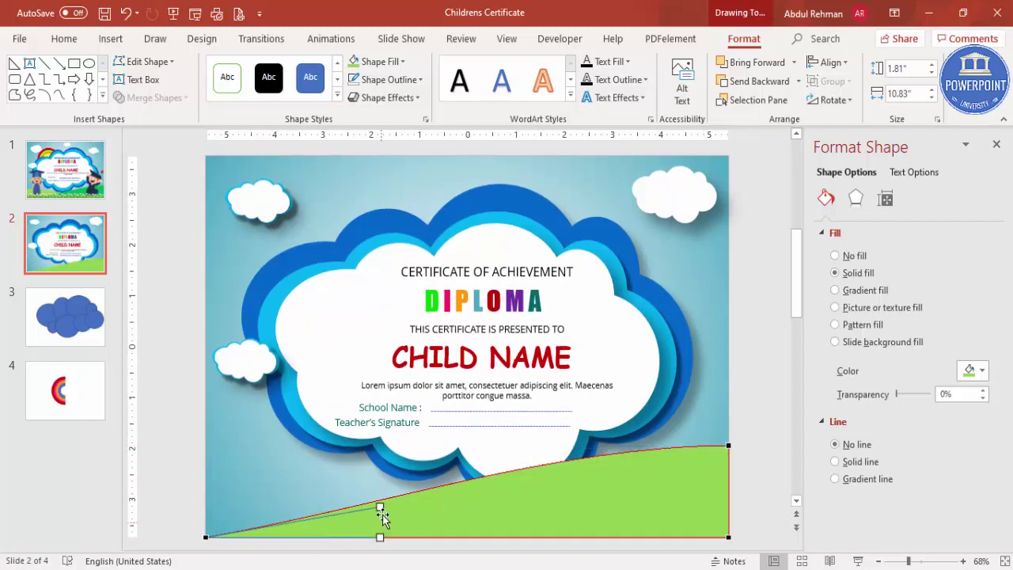
{"action": "left_click_drag", "start_coordinate": [380, 507], "coordinate": [390, 528]}
{"action": "left_click", "coordinate": [750, 462]}
{"action": "left_click", "coordinate": [644, 468]}
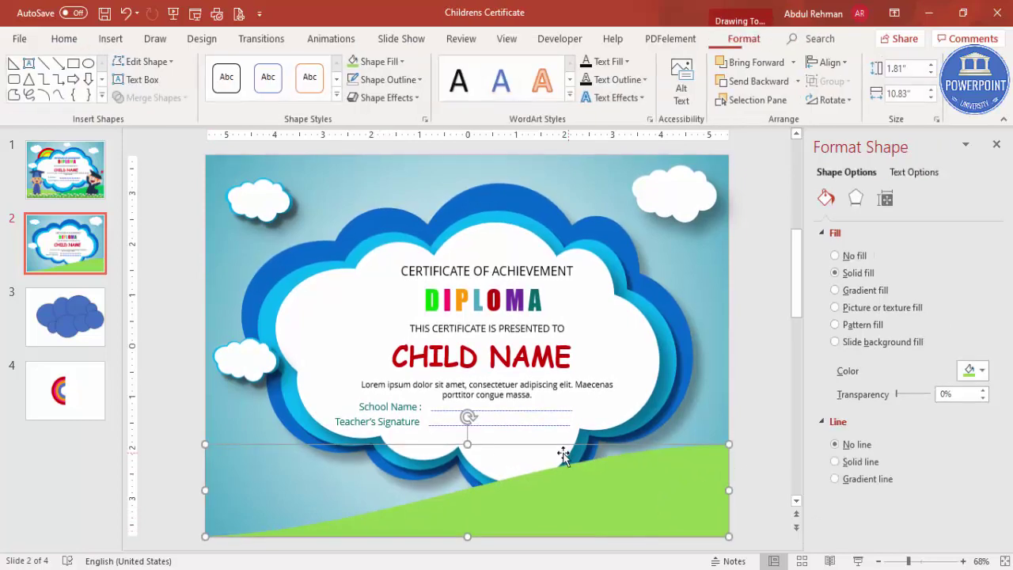
{"action": "left_click_drag", "start_coordinate": [469, 443], "coordinate": [469, 458]}
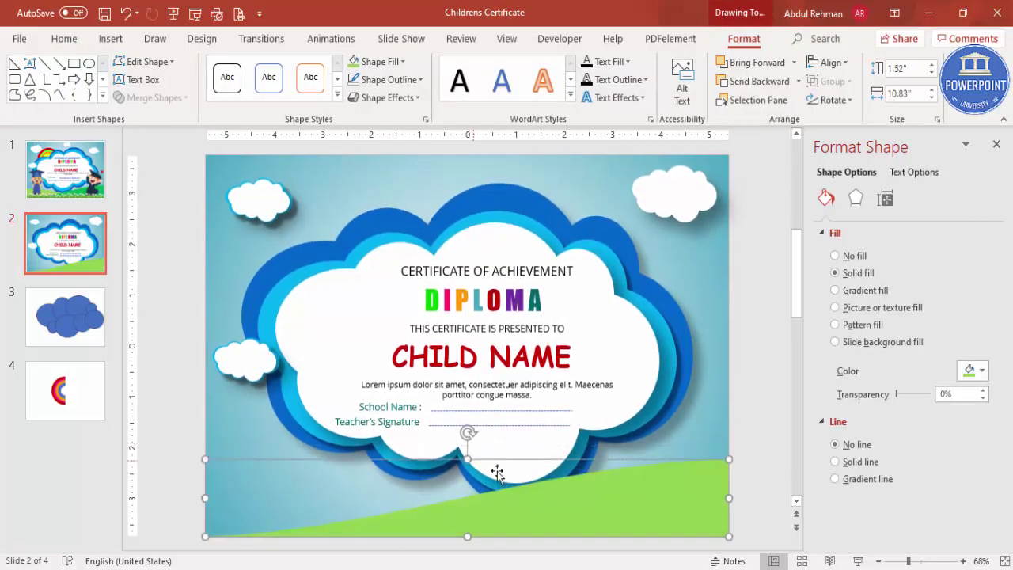
- Duplicate the hill, fill the copy darker green, flip it, and send it to the bottom behind the cloud
{"action": "left_click_drag", "start_coordinate": [593, 505], "coordinate": [550, 433]}
{"action": "left_click", "coordinate": [402, 62]}
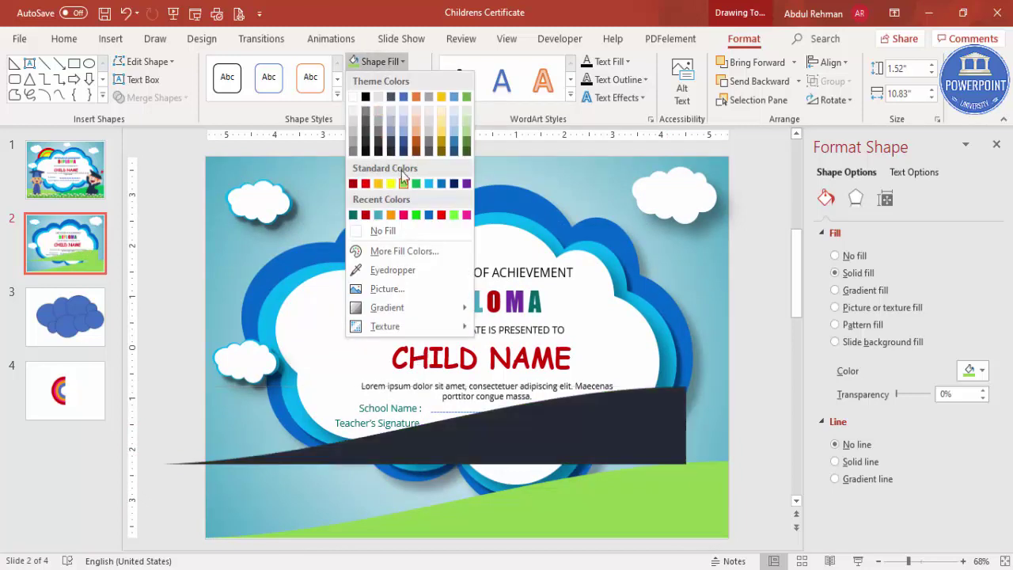
{"action": "left_click", "coordinate": [416, 180]}
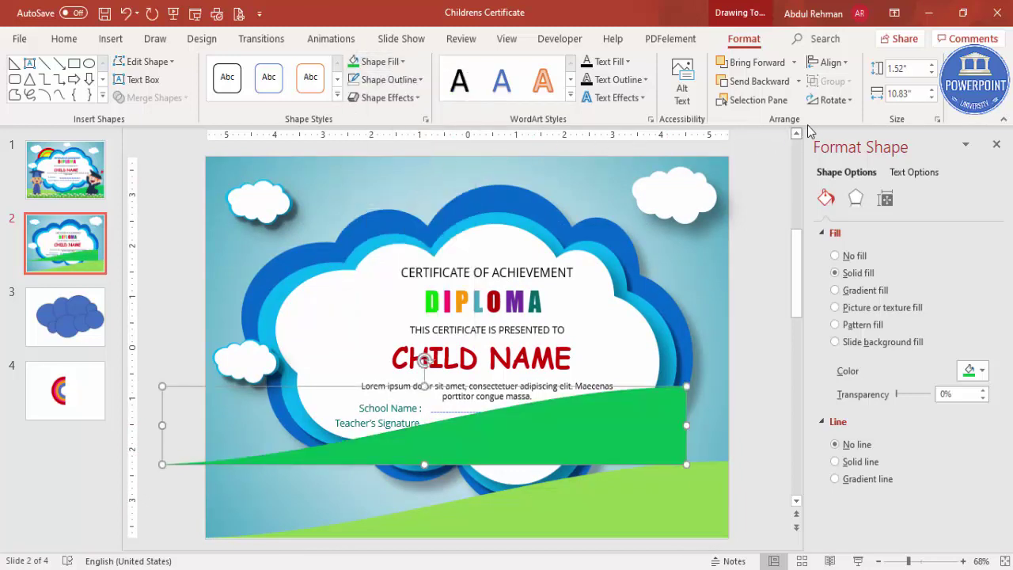
{"action": "left_click", "coordinate": [832, 100]}
{"action": "left_click", "coordinate": [837, 175]}
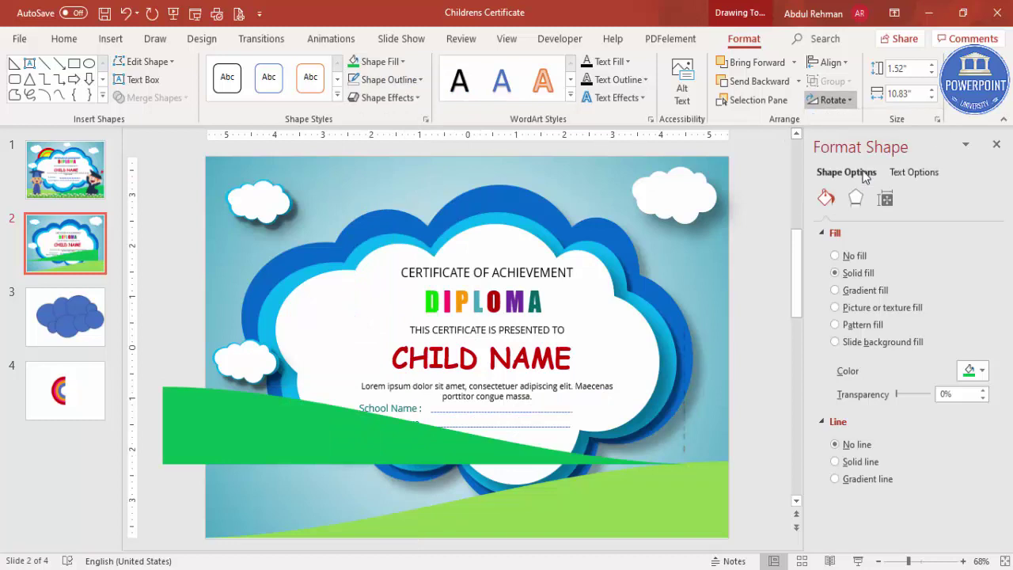
{"action": "left_click_drag", "start_coordinate": [319, 441], "coordinate": [361, 513]}
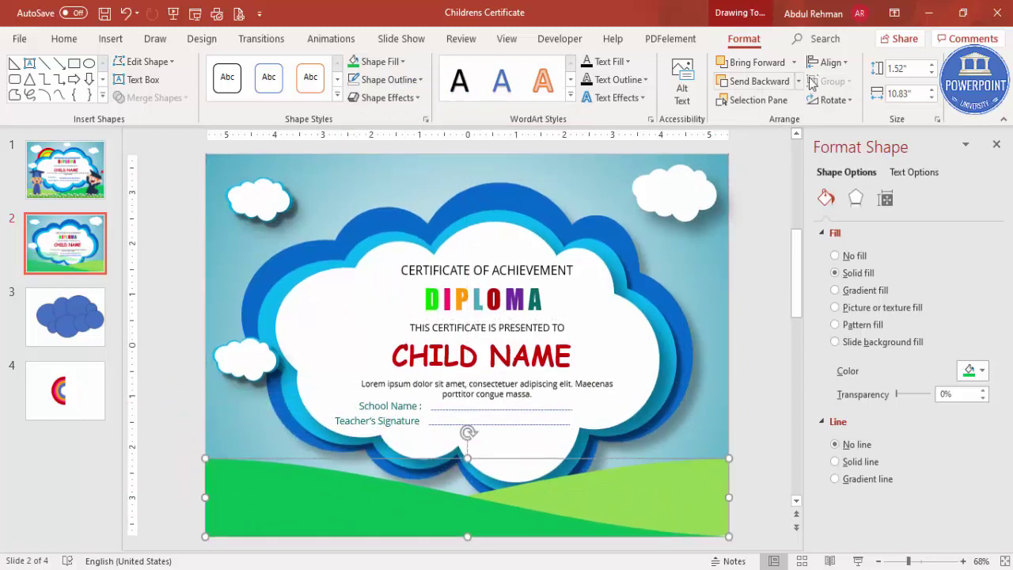
{"action": "left_click", "coordinate": [782, 82]}
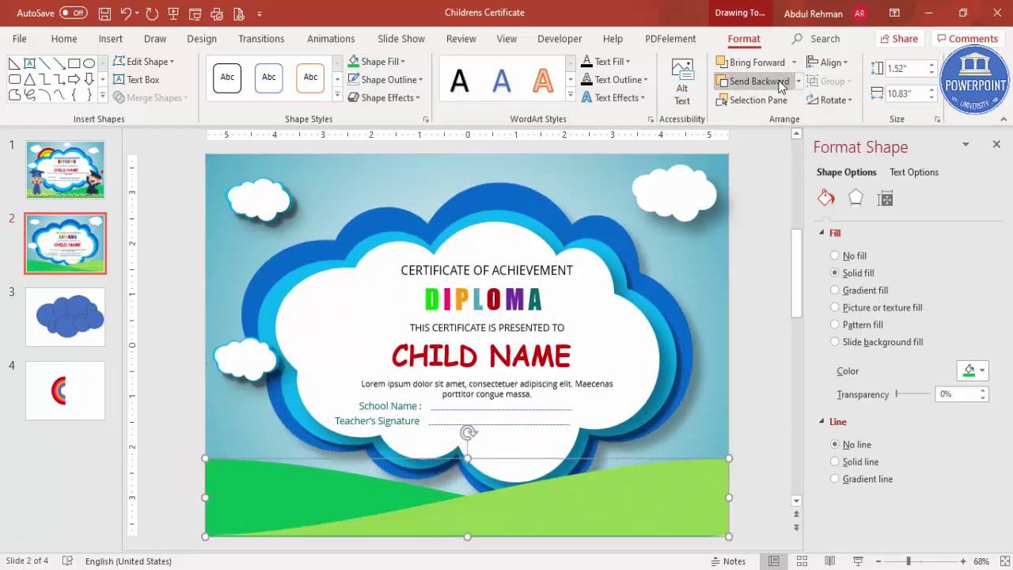
{"action": "left_click", "coordinate": [743, 400]}
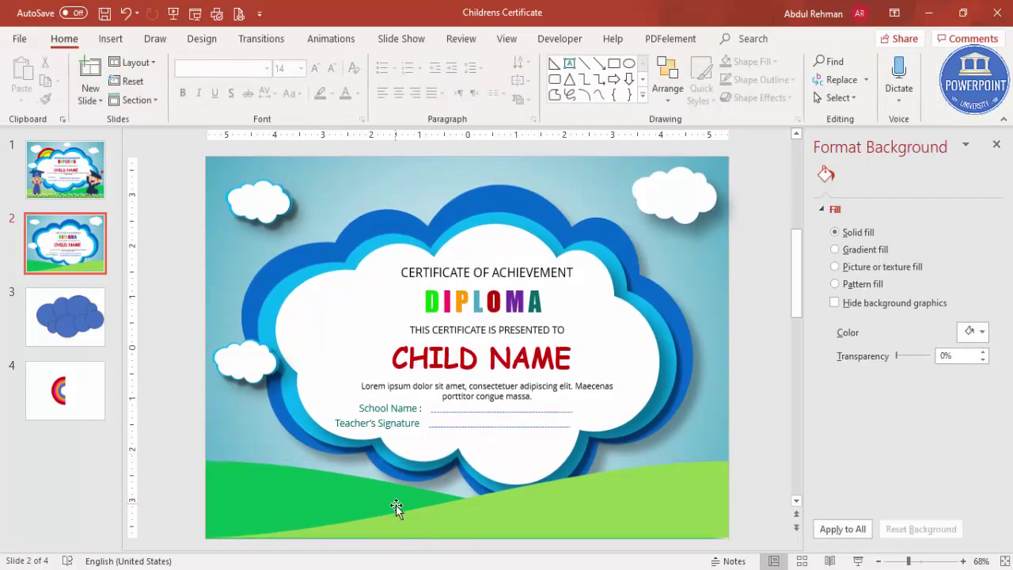
- Select both graduate kids and grass strips on slide 1, then delete an accidental slide 2 duplicate
{"action": "left_click", "coordinate": [84, 169]}
{"action": "left_click", "coordinate": [298, 402]}
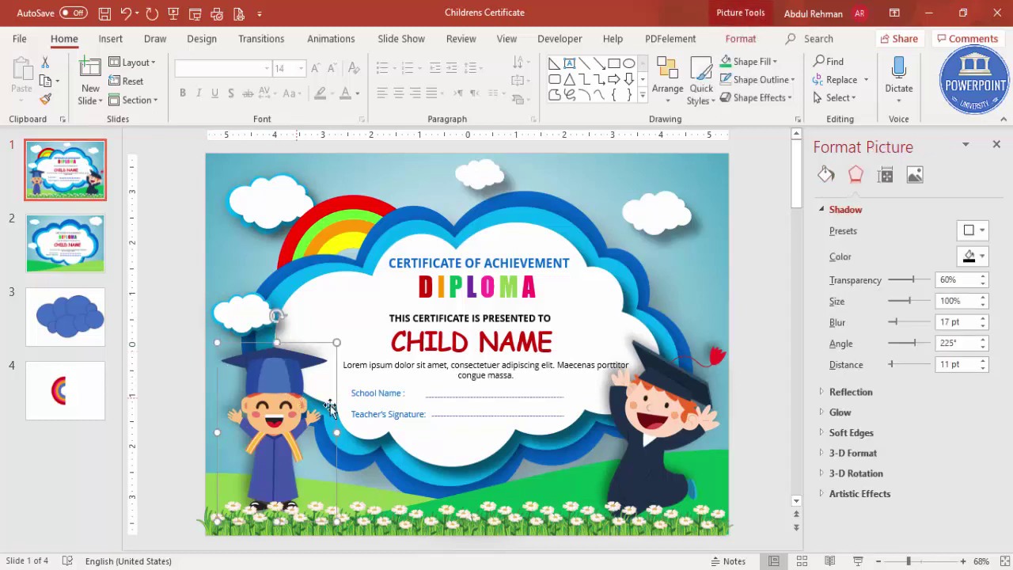
{"action": "left_click", "coordinate": [643, 402], "text": "shift"}
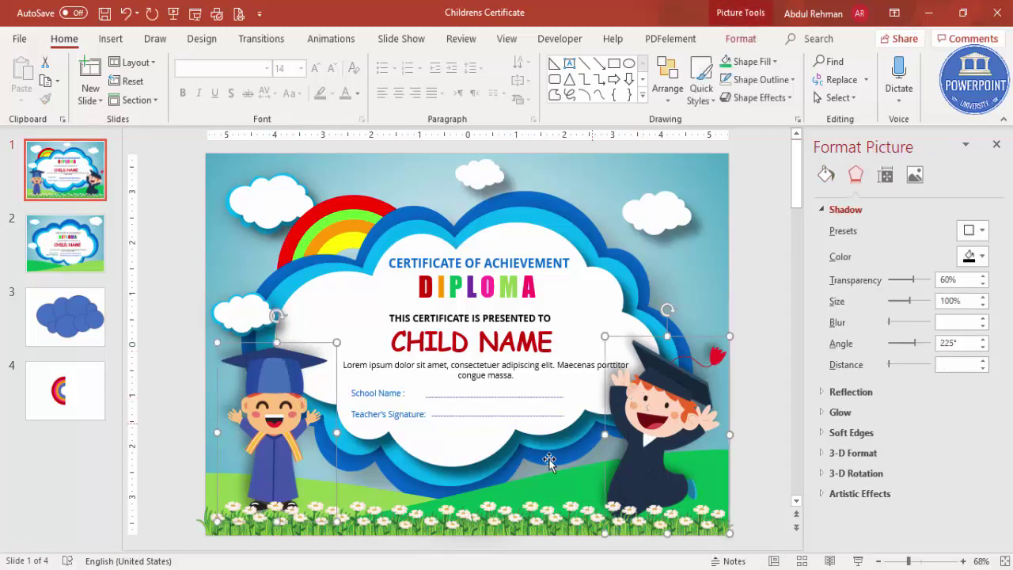
{"action": "left_click", "coordinate": [464, 513], "text": "shift"}
{"action": "left_click", "coordinate": [644, 509], "text": "shift"}
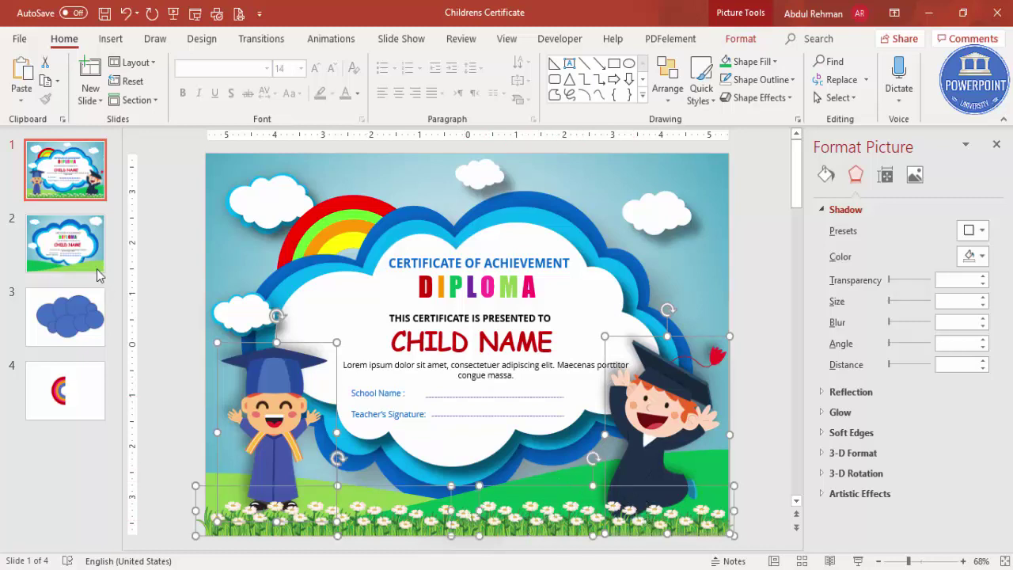
{"action": "left_click", "coordinate": [78, 254]}
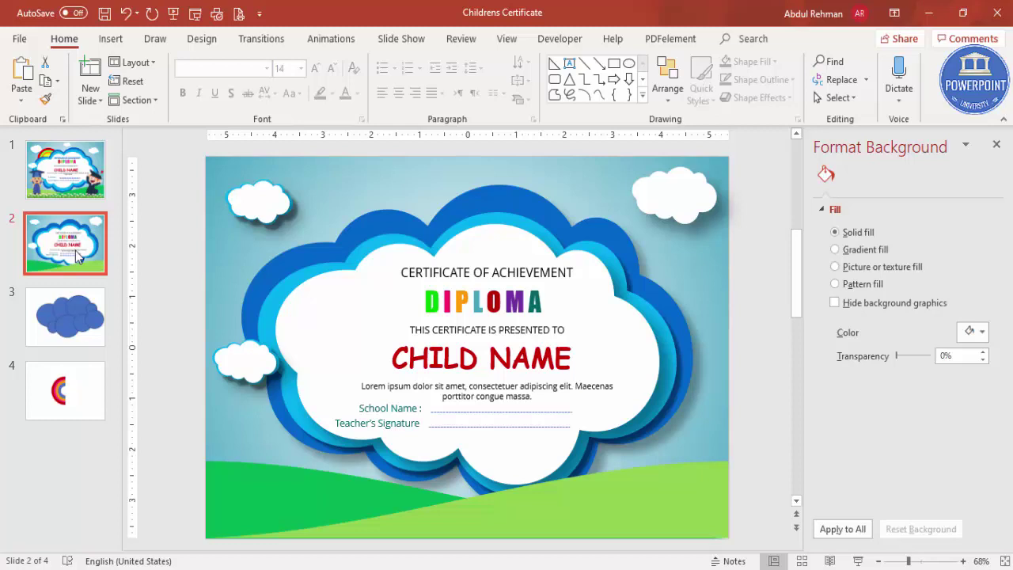
{"action": "key", "text": "ctrl+v"}
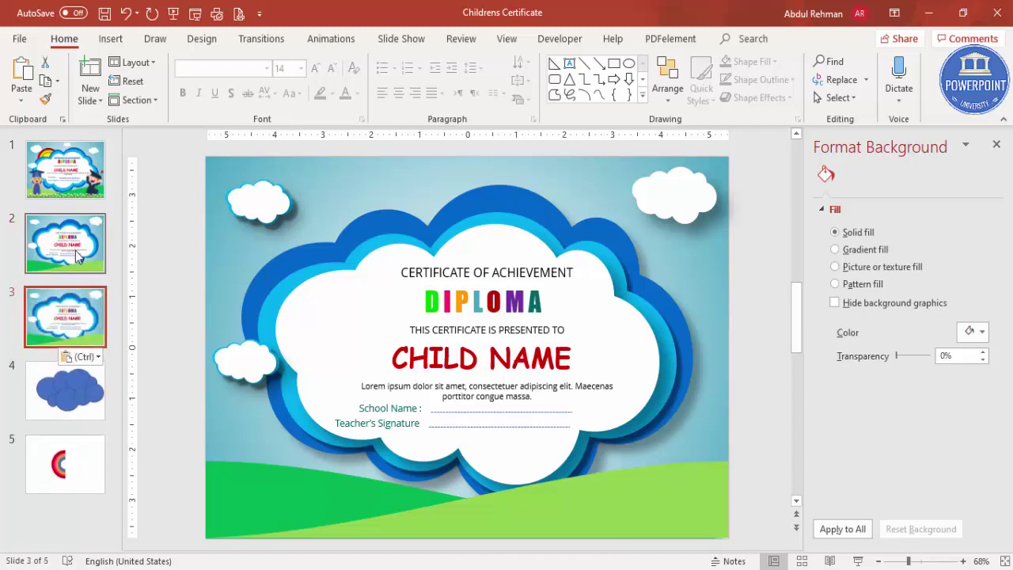
{"action": "key", "text": "Delete"}
- Reselect the two kids and both grass strips on slide 1 and paste them onto slide 2
{"action": "left_click", "coordinate": [65, 169]}
{"action": "left_click", "coordinate": [277, 458]}
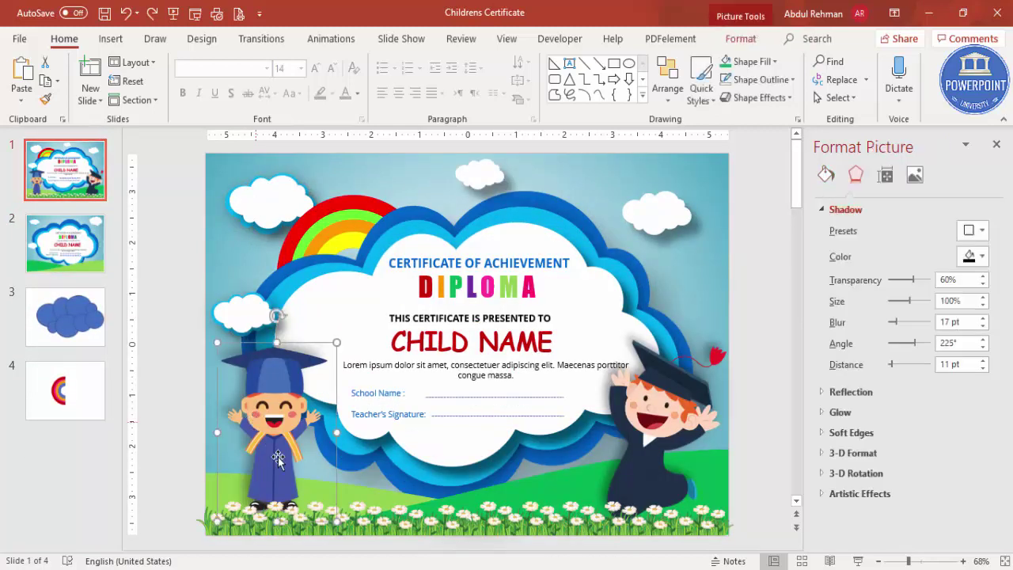
{"action": "left_click", "coordinate": [357, 503], "text": "shift"}
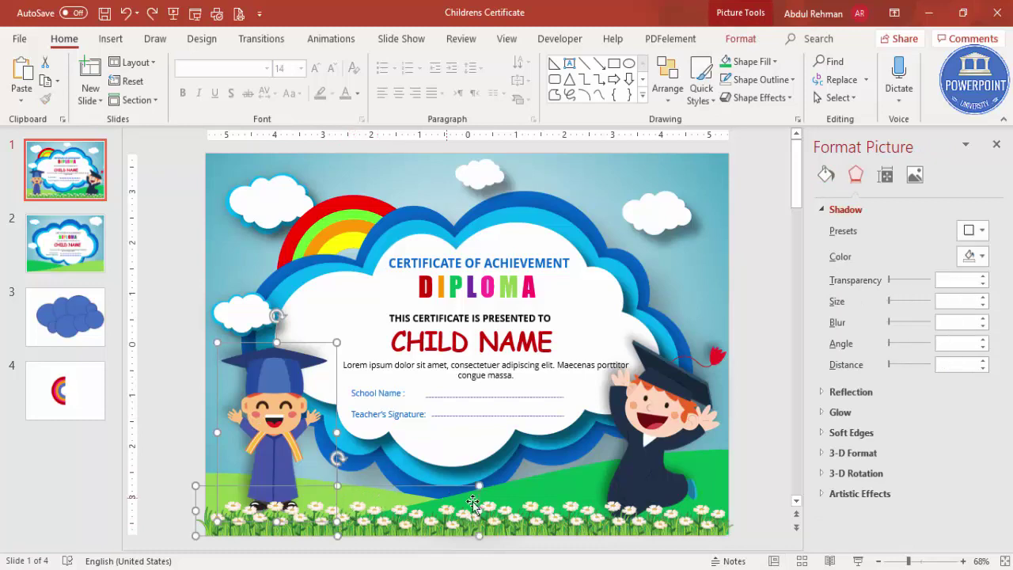
{"action": "left_click", "coordinate": [556, 526], "text": "shift"}
{"action": "left_click", "coordinate": [645, 438], "text": "shift"}
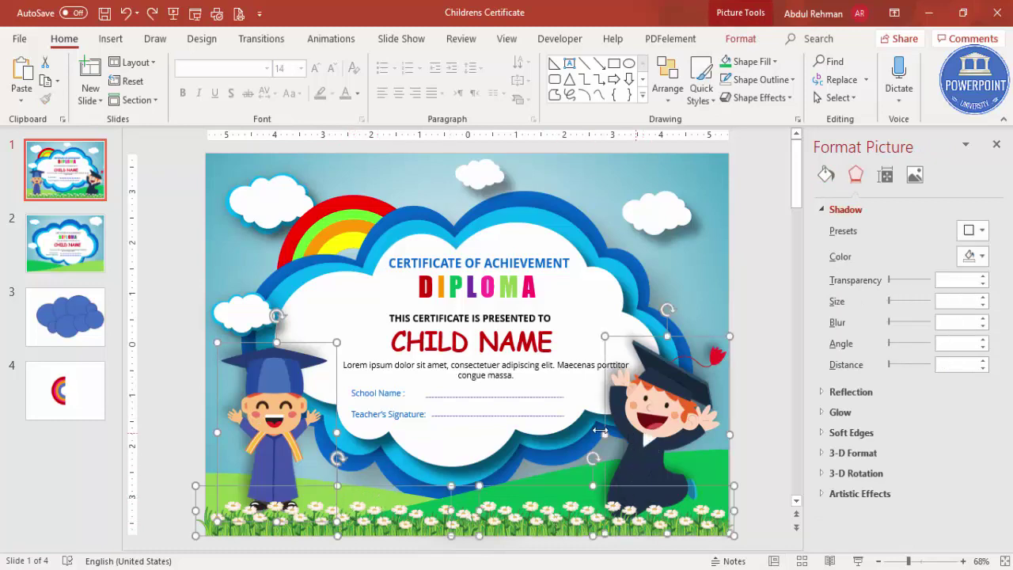
{"action": "left_click", "coordinate": [89, 235]}
{"action": "key", "text": "ctrl+v"}
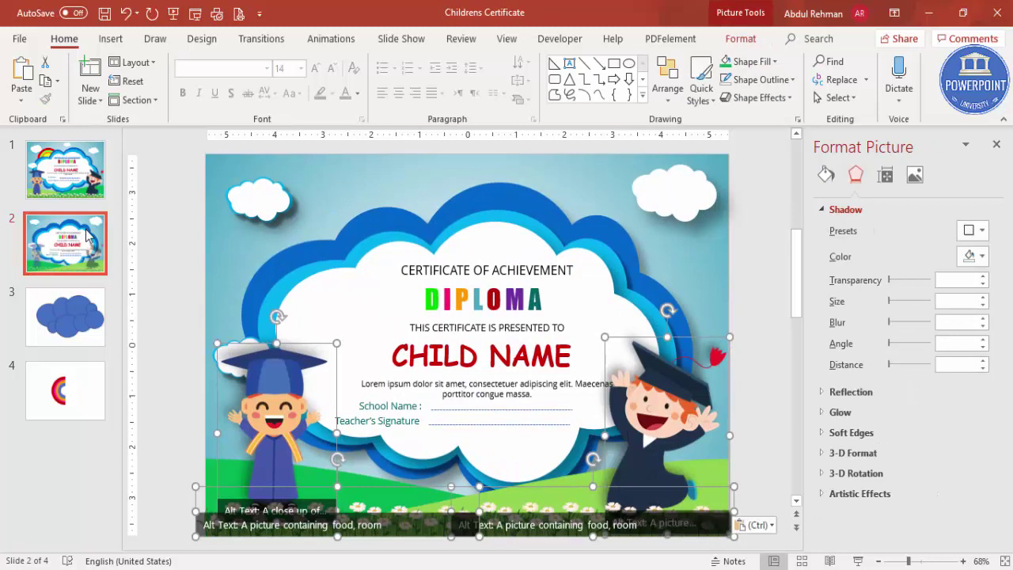
{"action": "left_click", "coordinate": [770, 389]}
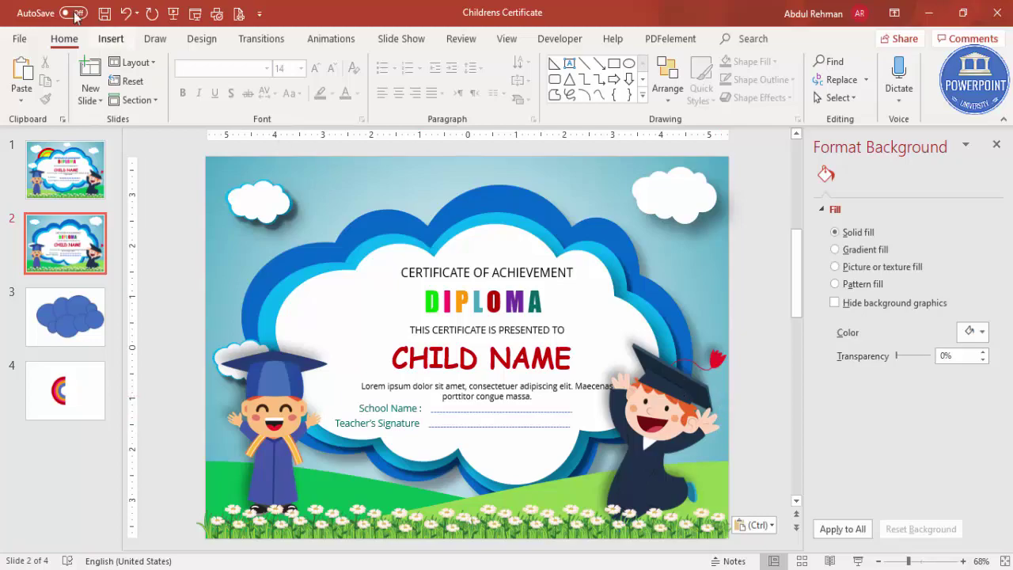
{"action": "left_click", "coordinate": [22, 39]}
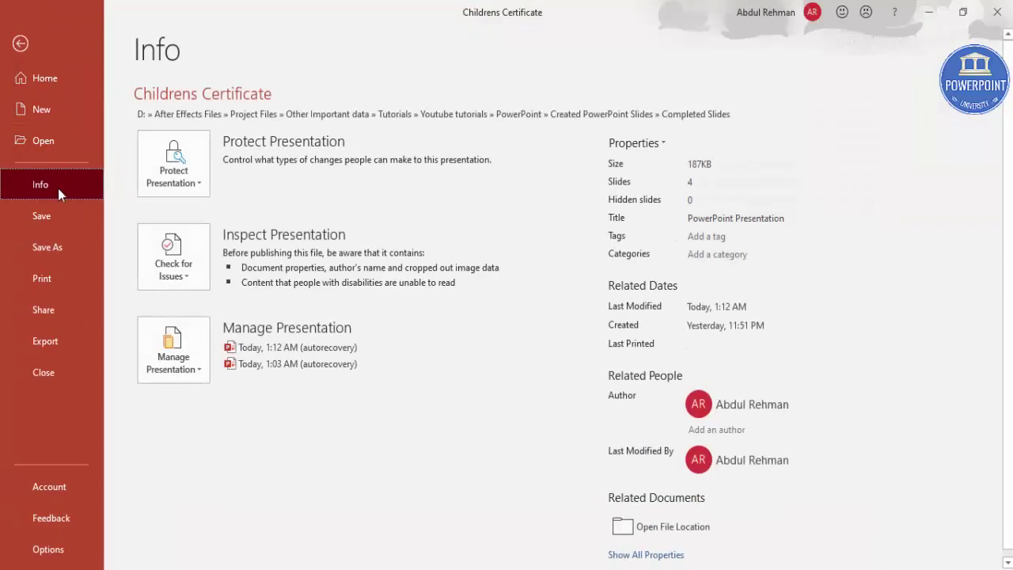
- Choose PDF as the Save As file format, return to the slides, and save the presentation
{"action": "left_click", "coordinate": [56, 246]}
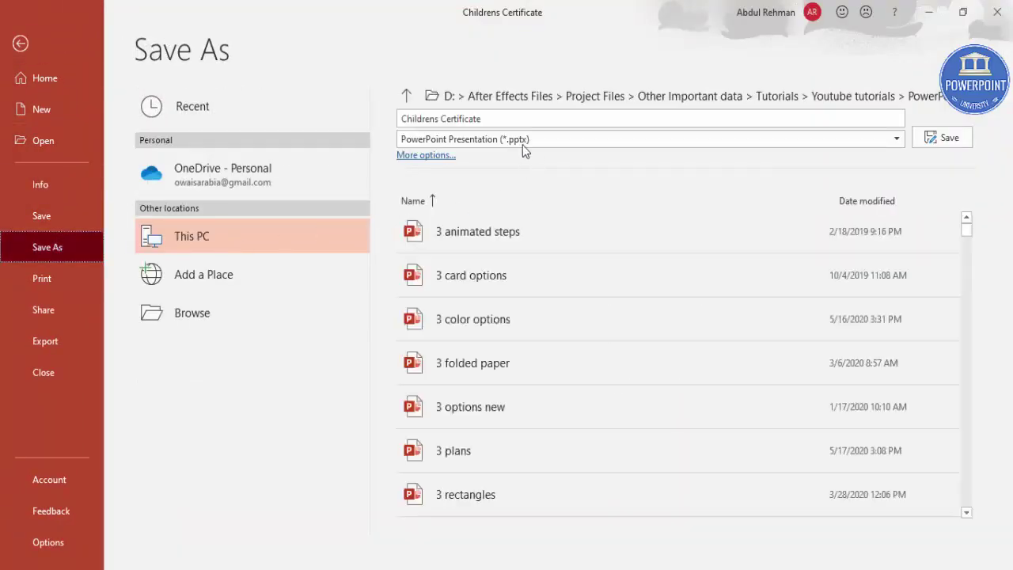
{"action": "left_click", "coordinate": [531, 139]}
{"action": "left_click", "coordinate": [451, 200]}
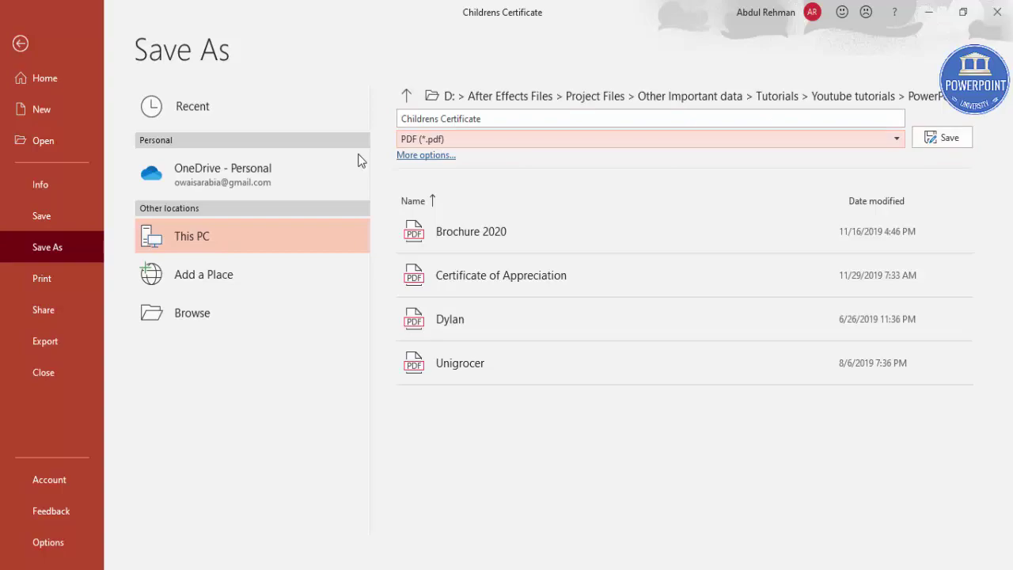
{"action": "left_click", "coordinate": [12, 51]}
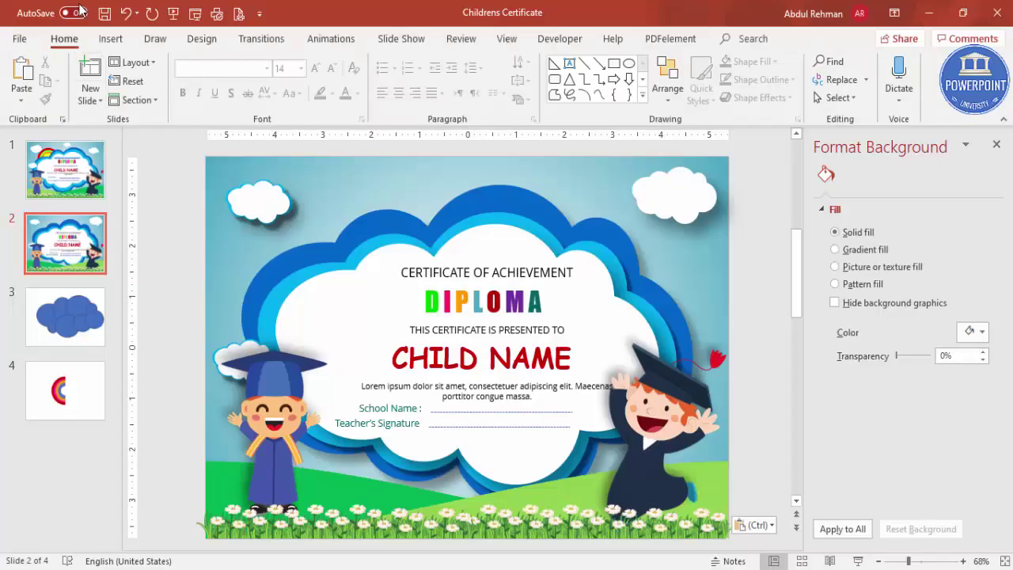
{"action": "left_click", "coordinate": [108, 17]}
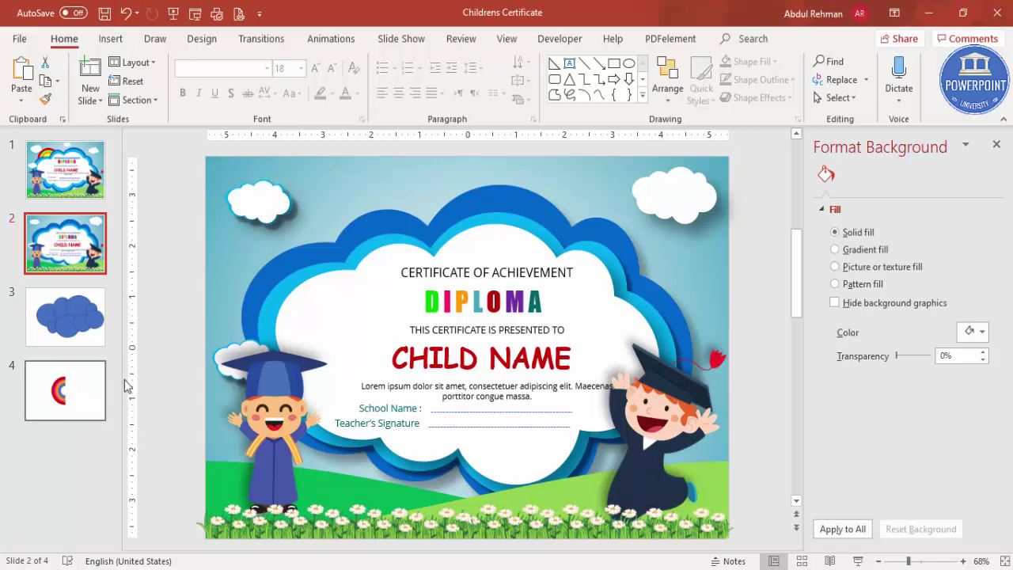
- On slide 4, align the orange and blue arcs with the red and pink rainbow arcs
{"action": "left_click", "coordinate": [79, 380]}
{"action": "left_click_drag", "start_coordinate": [425, 335], "coordinate": [459, 315]}
{"action": "left_click", "coordinate": [481, 344]}
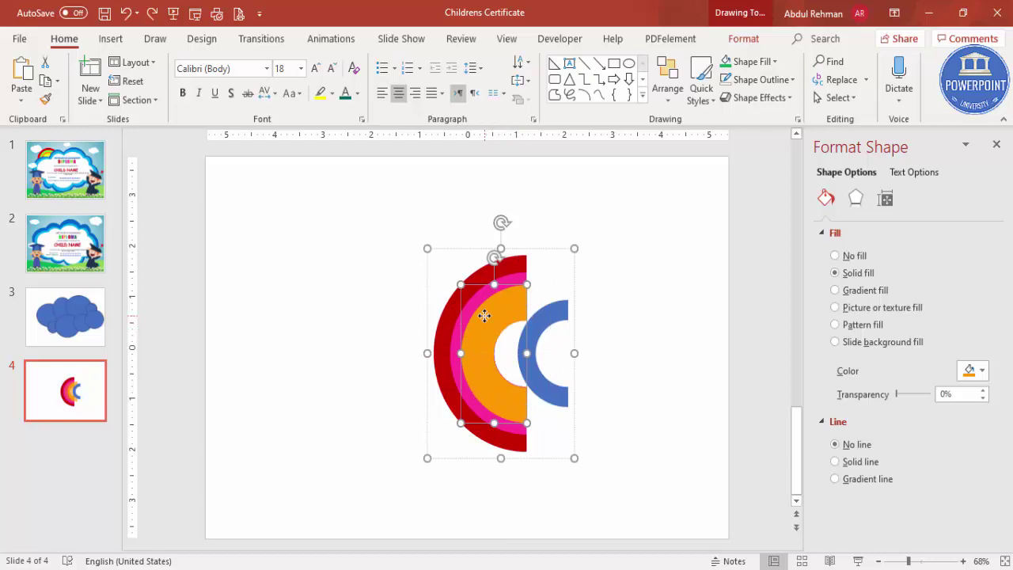
{"action": "left_click_drag", "start_coordinate": [550, 300], "coordinate": [508, 299]}
{"action": "left_click", "coordinate": [550, 250]}
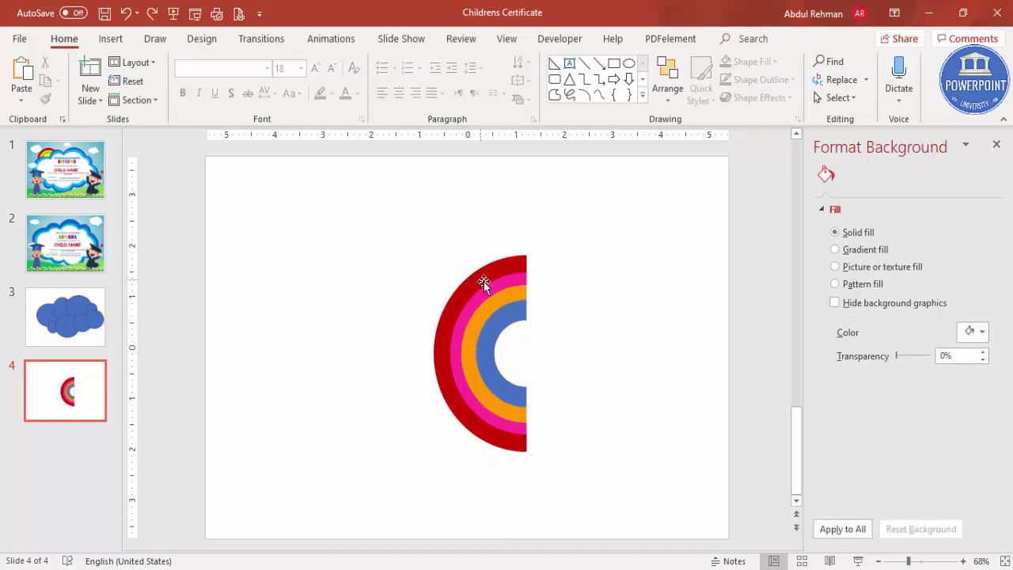
- Select the rainbow and paste a copy onto slide 2
{"action": "left_click", "coordinate": [484, 282]}
{"action": "left_click", "coordinate": [67, 170]}
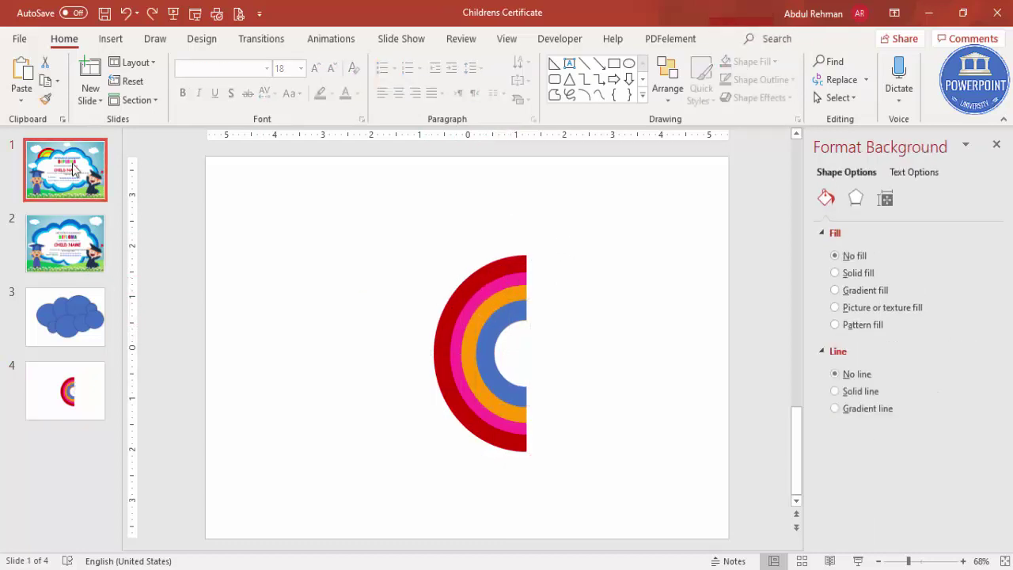
{"action": "left_click", "coordinate": [79, 247]}
{"action": "key", "text": "ctrl+v"}
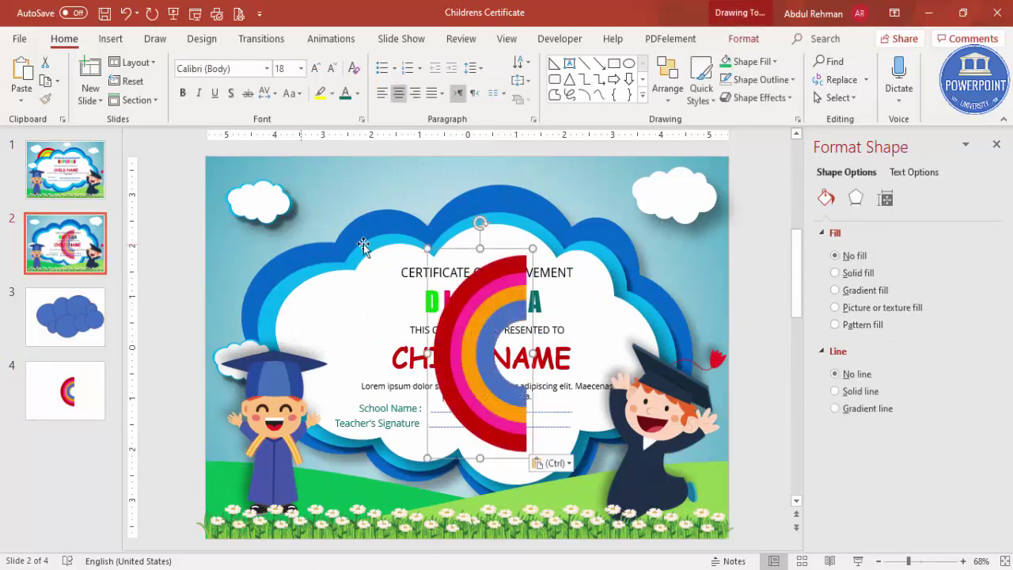
- Rotate the rainbow upright, move it above the title, and send it back four layers behind the cloud
{"action": "left_click_drag", "start_coordinate": [482, 225], "coordinate": [602, 348]}
{"action": "left_click_drag", "start_coordinate": [523, 208], "coordinate": [429, 170]}
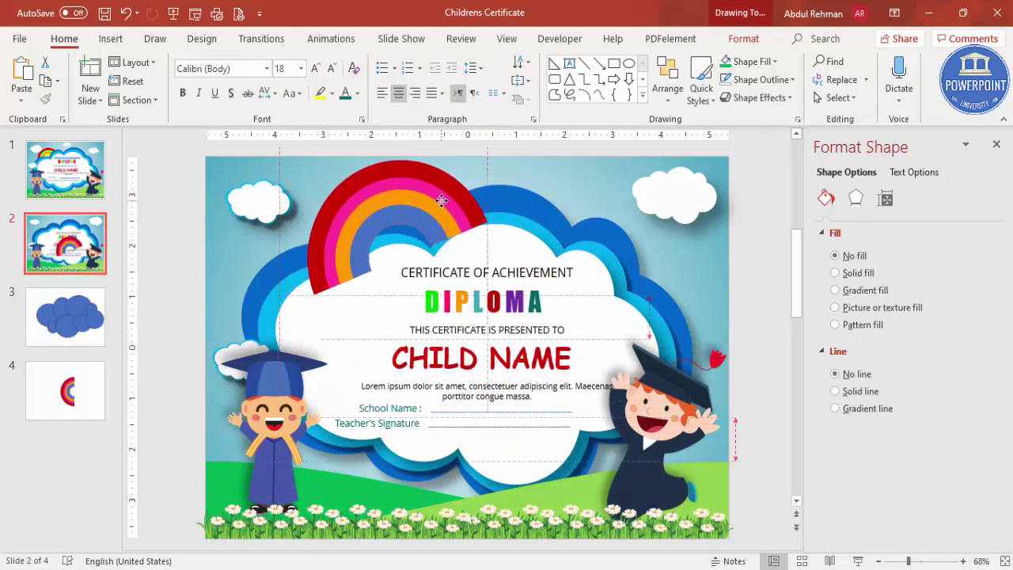
{"action": "left_click", "coordinate": [744, 39]}
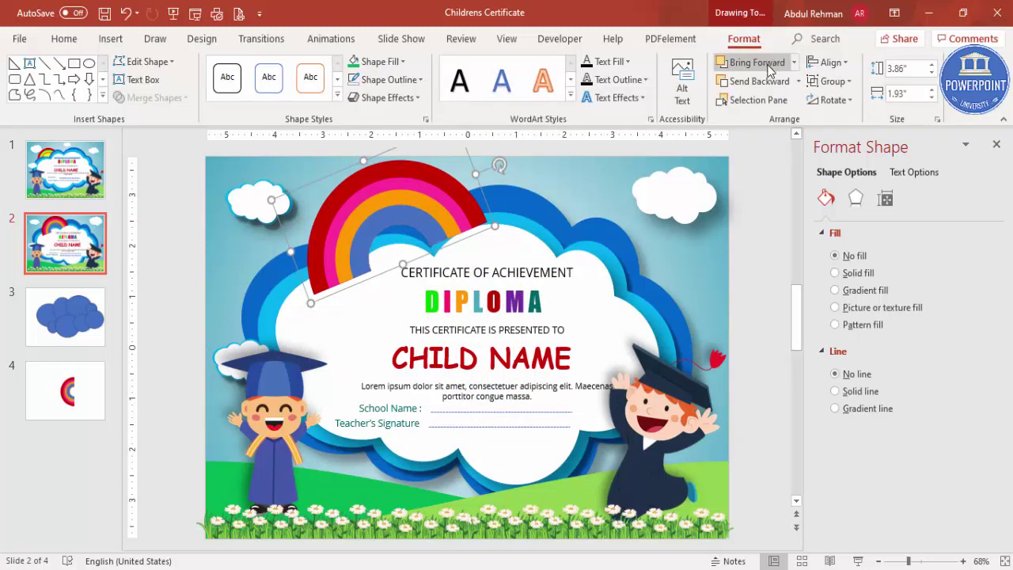
{"action": "left_click", "coordinate": [762, 82]}
{"action": "left_click", "coordinate": [765, 84]}
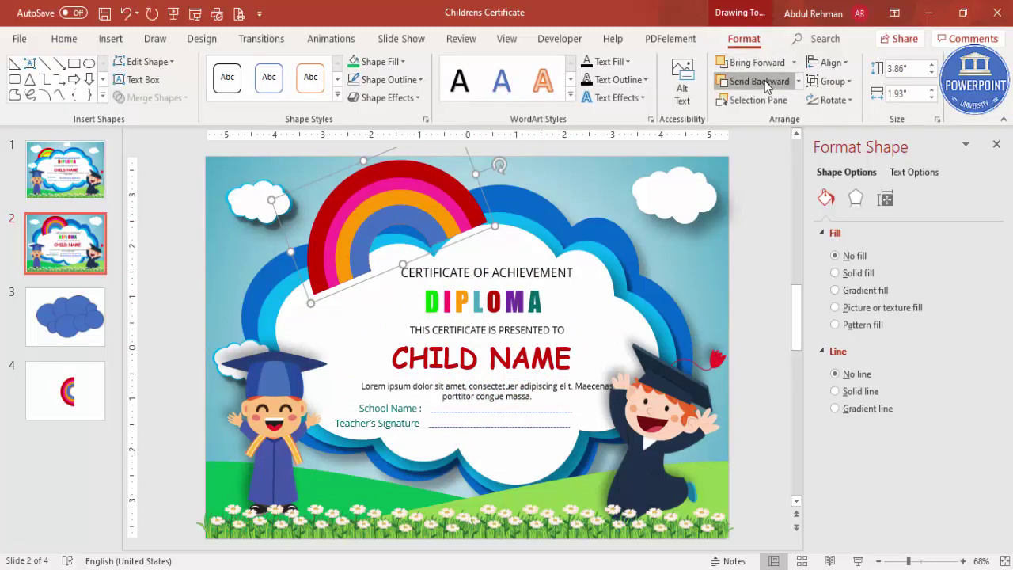
{"action": "left_click", "coordinate": [764, 84]}
{"action": "left_click", "coordinate": [763, 83]}
- Nudge the rainbow to top centre, undoing an accidental move of the dark-blue cloud
{"action": "mouse_move", "coordinate": [433, 187]}
{"action": "left_mouse_down"}
{"action": "mouse_move", "coordinate": [412, 186]}
{"action": "mouse_move", "coordinate": [451, 187]}
{"action": "mouse_move", "coordinate": [430, 190]}
{"action": "left_mouse_up"}
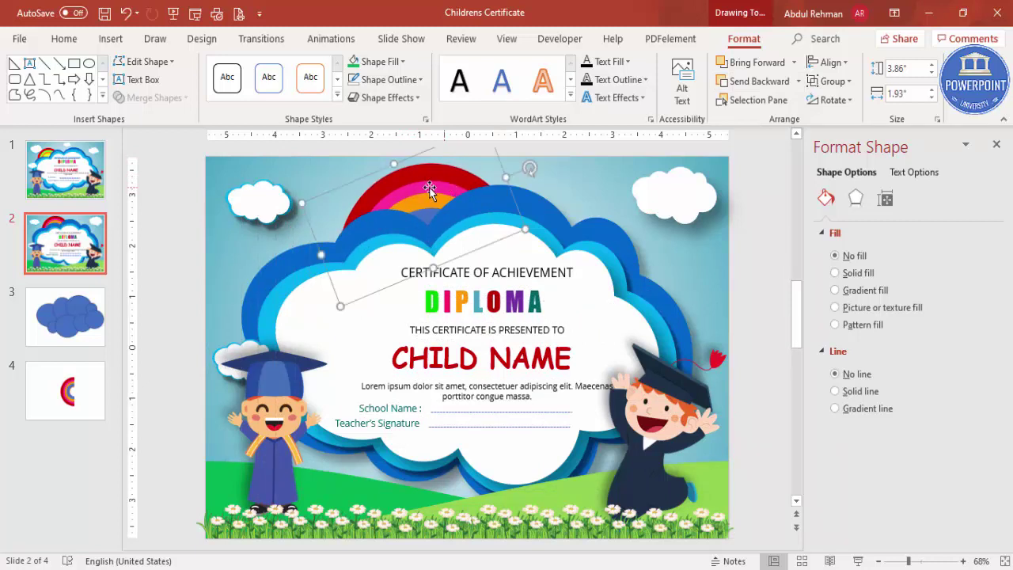
{"action": "left_click", "coordinate": [365, 219]}
{"action": "left_click_drag", "start_coordinate": [442, 208], "coordinate": [431, 172]}
{"action": "key", "text": "ctrl+z"}
{"action": "left_click", "coordinate": [452, 181]}
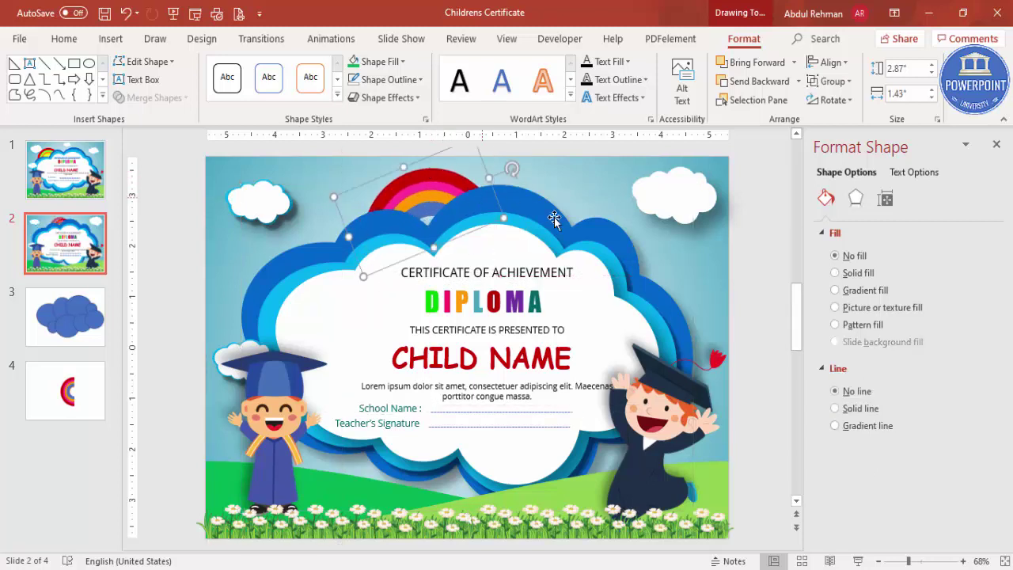
{"action": "left_click", "coordinate": [751, 273]}
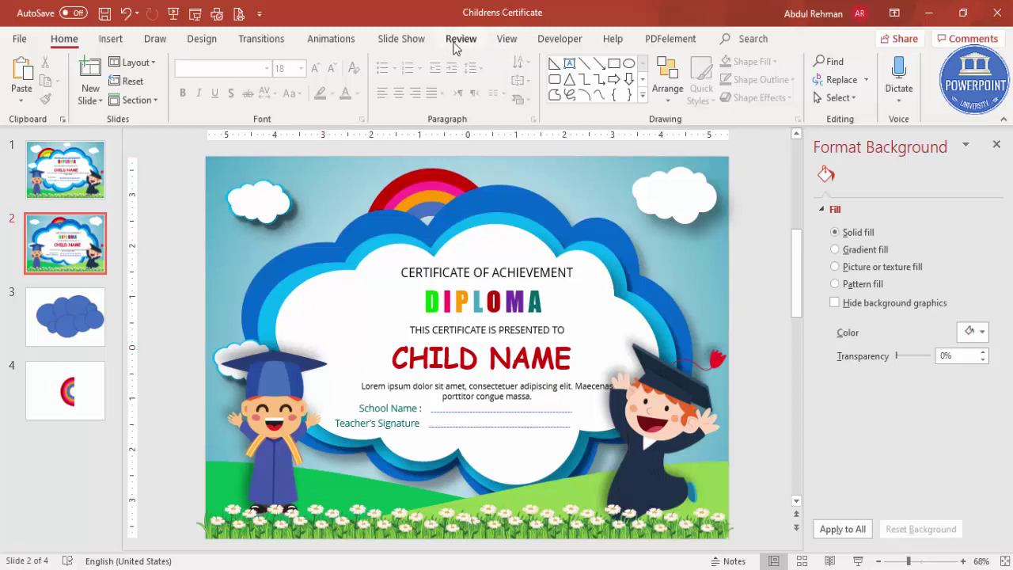
- Select every object on slide 2 with Ctrl+A, starting from the background picture
{"action": "left_click", "coordinate": [507, 39]}
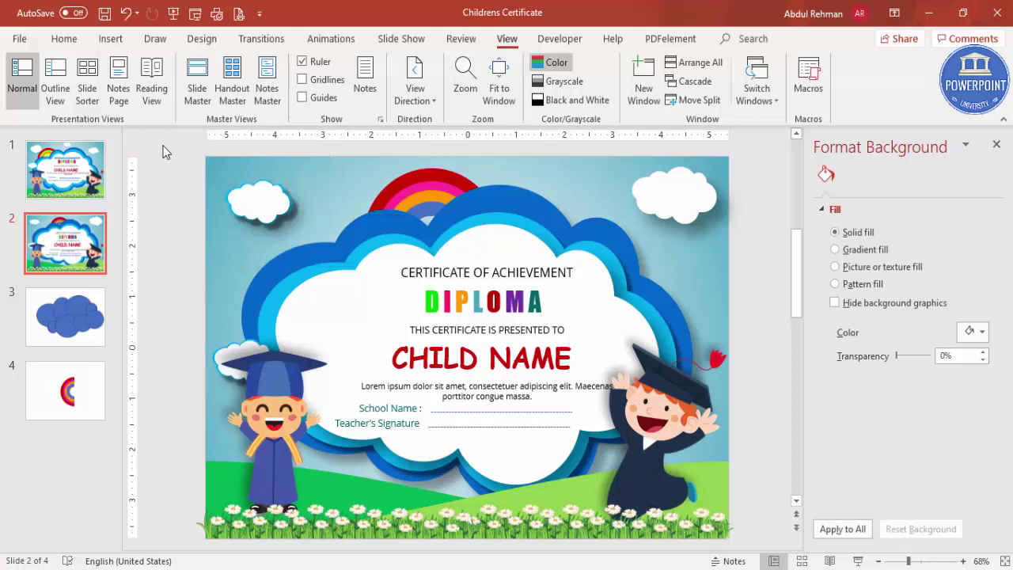
{"action": "left_click", "coordinate": [309, 169]}
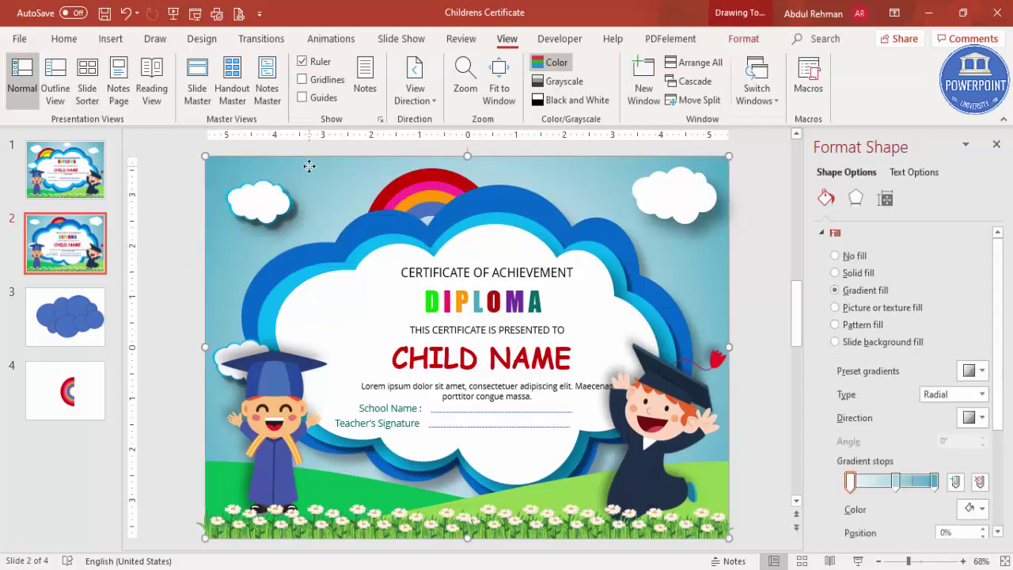
{"action": "key", "text": "ctrl+a"}
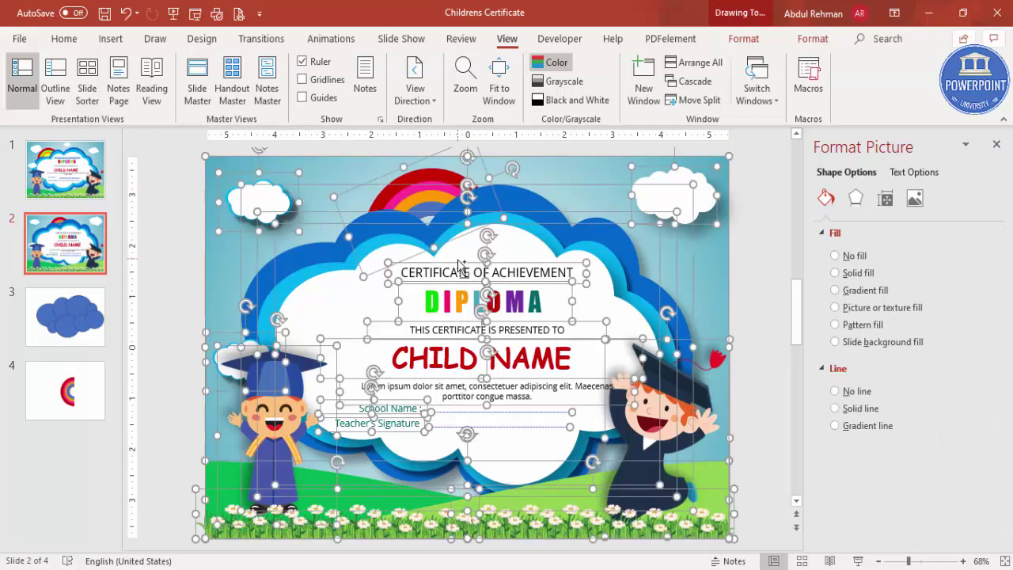
{"action": "left_click", "coordinate": [458, 265], "text": "shift"}
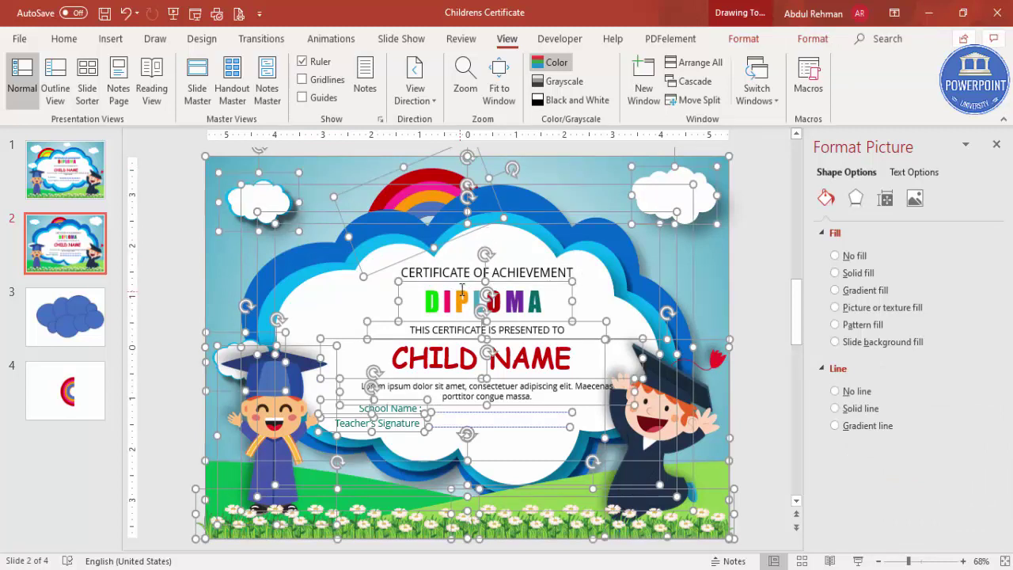
{"action": "left_click", "coordinate": [462, 277], "text": "shift"}
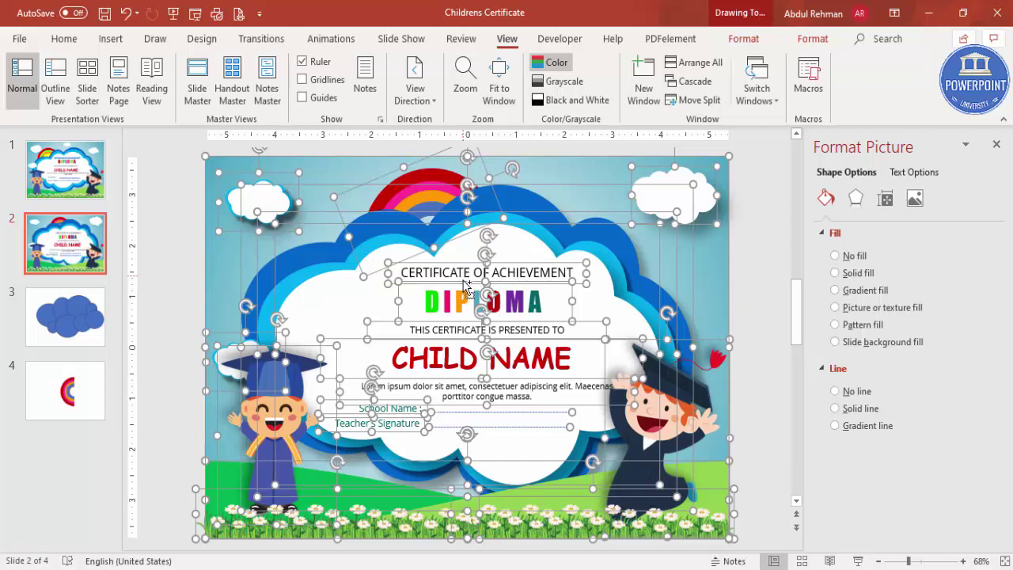
- Drop DIPLOMA, CERTIFICATE OF ACHIEVEMENT, CHILD NAME, presented-to and Lorem ipsum text from the selection
{"action": "left_click", "coordinate": [465, 285], "text": "shift"}
{"action": "left_click", "coordinate": [463, 287], "text": "shift"}
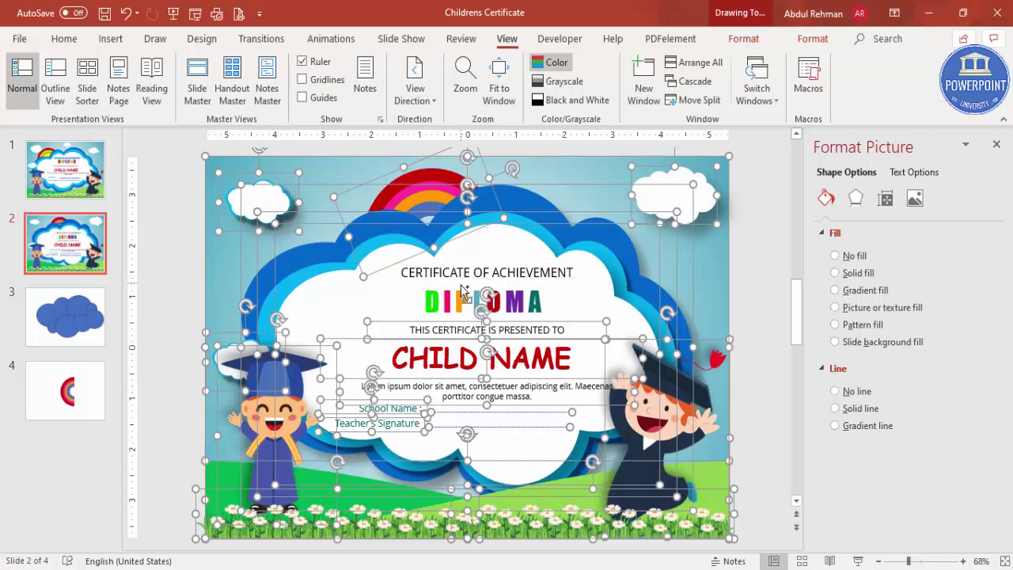
{"action": "left_click", "coordinate": [465, 342], "text": "shift"}
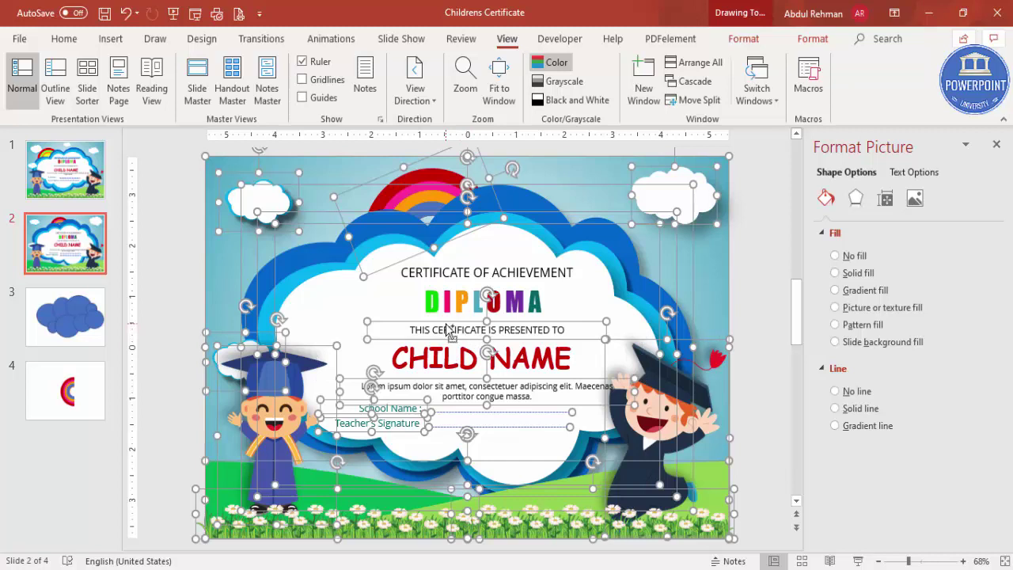
{"action": "left_click", "coordinate": [448, 330], "text": "shift"}
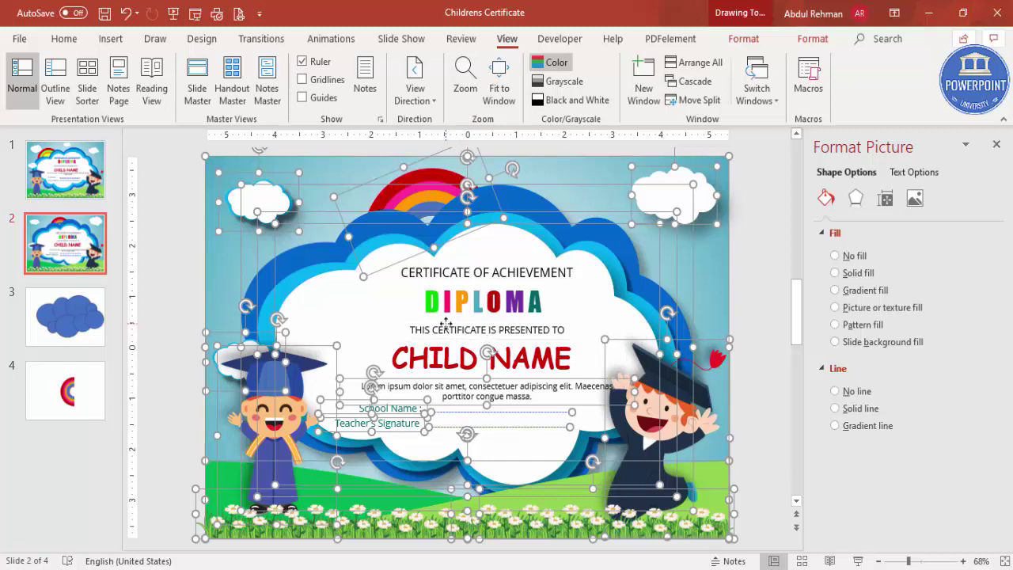
{"action": "left_click", "coordinate": [444, 386], "text": "shift"}
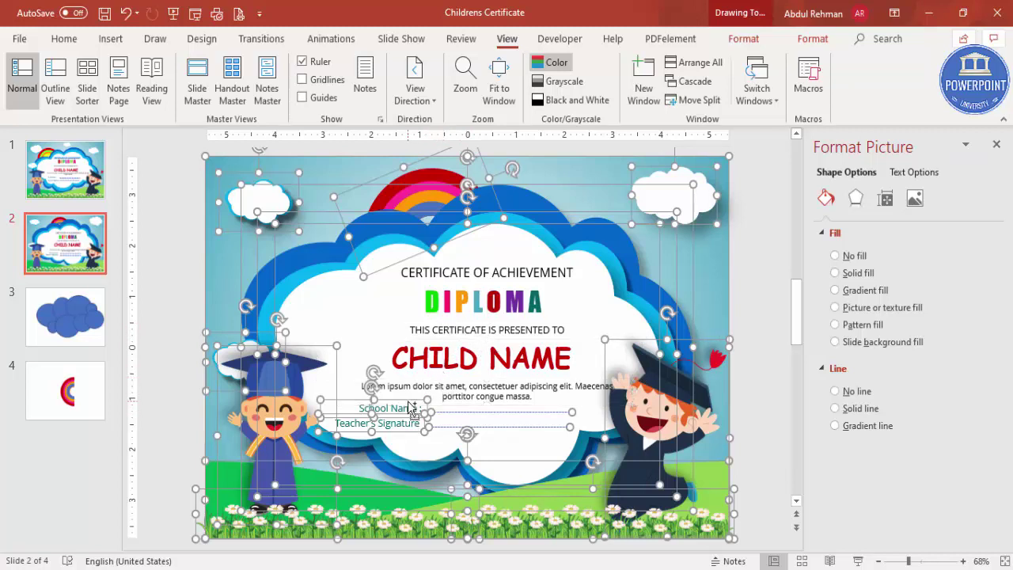
{"action": "left_click", "coordinate": [410, 406], "text": "shift"}
{"action": "left_click", "coordinate": [409, 410], "text": "shift"}
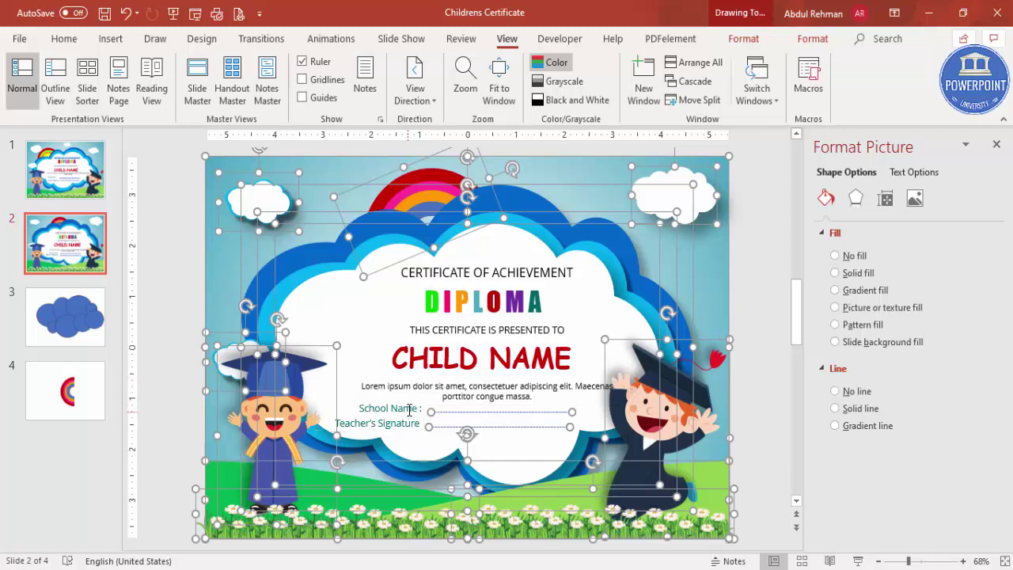
{"action": "left_click", "coordinate": [412, 407], "text": "shift"}
{"action": "left_click", "coordinate": [411, 427], "text": "shift"}
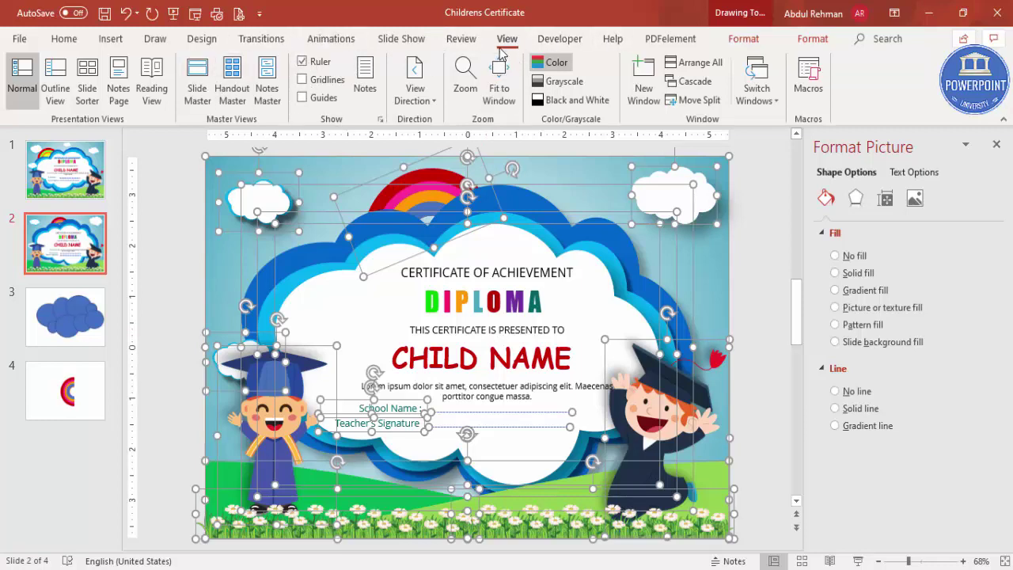
- Paste the copied certificate artwork onto a Slide Master layout and close Master View
{"action": "left_click", "coordinate": [197, 82]}
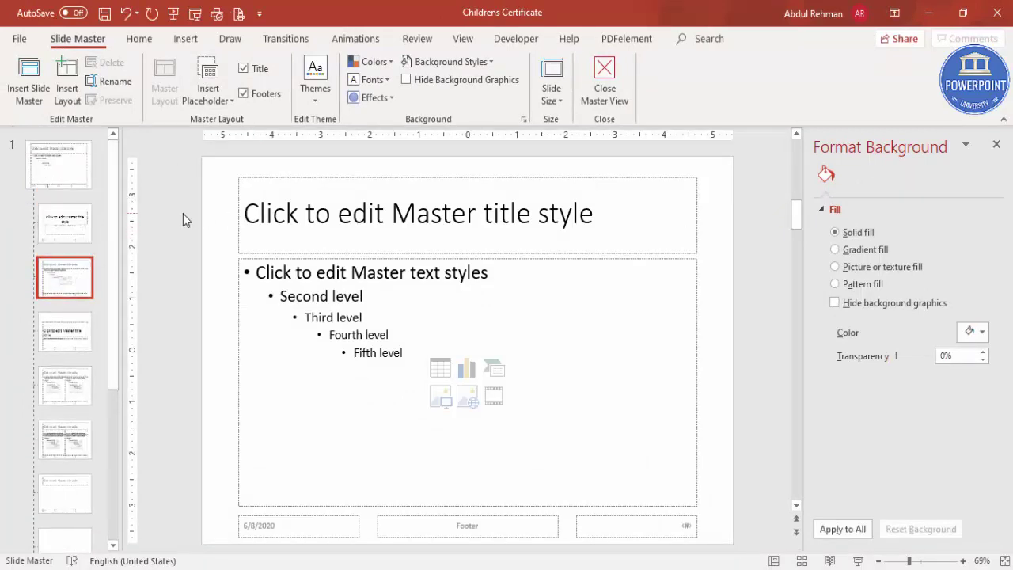
{"action": "key", "text": "ctrl+v"}
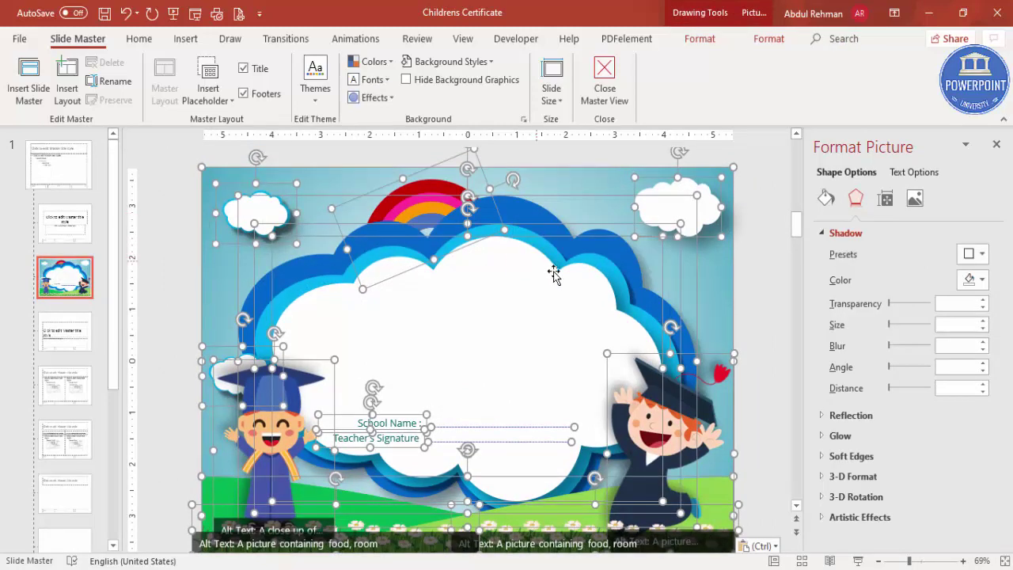
{"action": "left_click", "coordinate": [601, 75]}
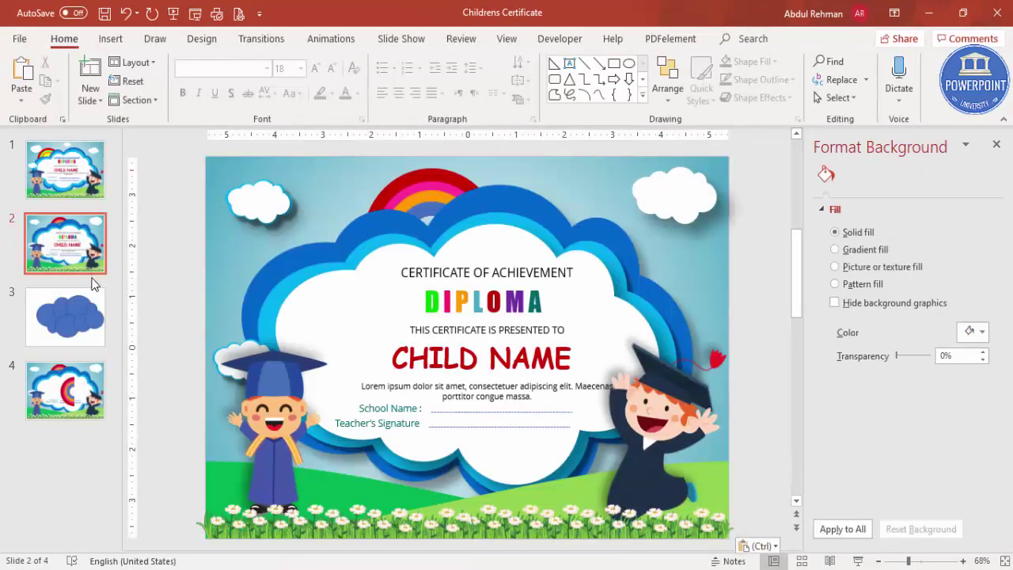
- Move the rainbow behind the cloud on slide 2
{"action": "left_click", "coordinate": [317, 219]}
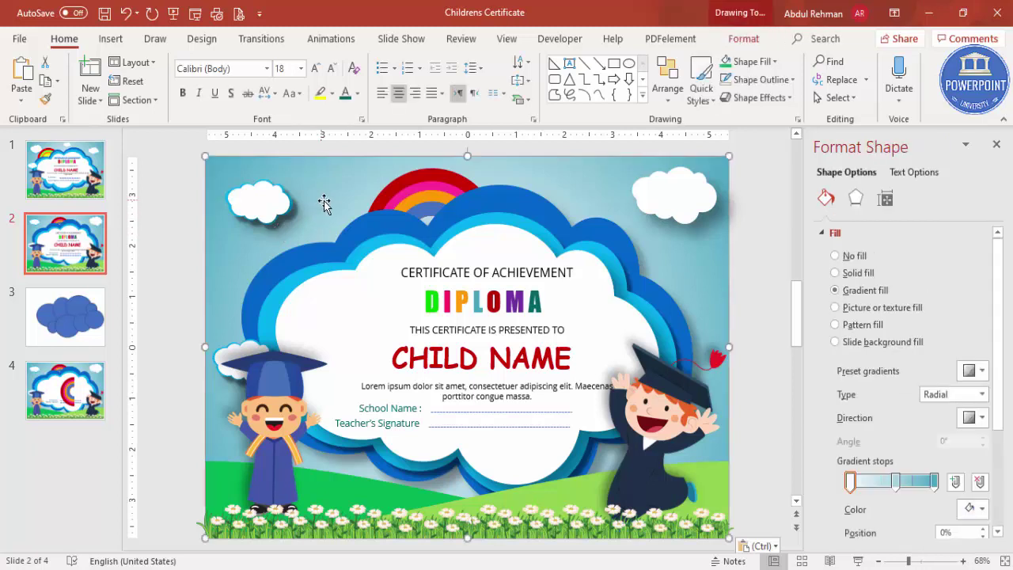
{"action": "key", "text": "Escape"}
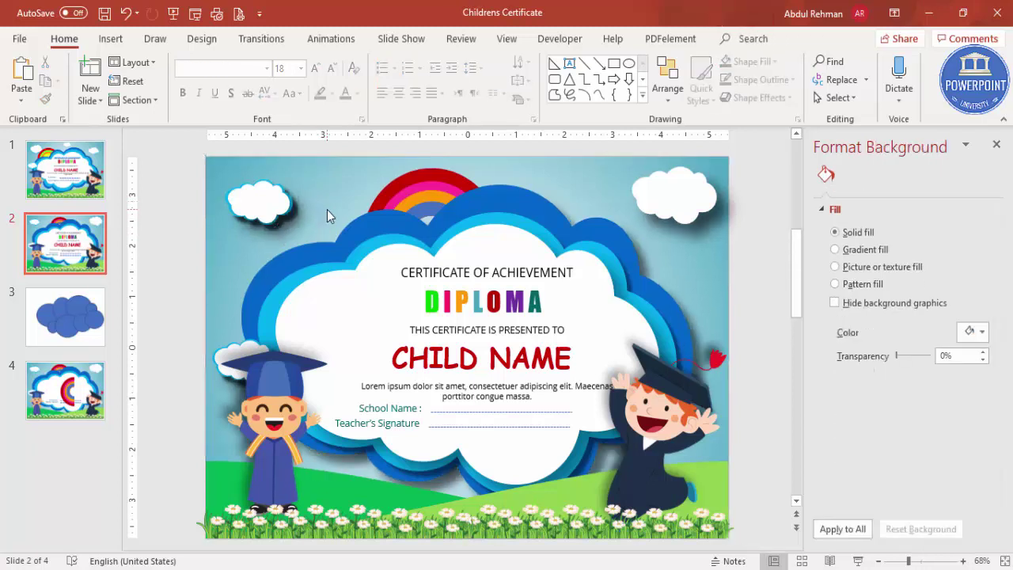
{"action": "left_click", "coordinate": [357, 267]}
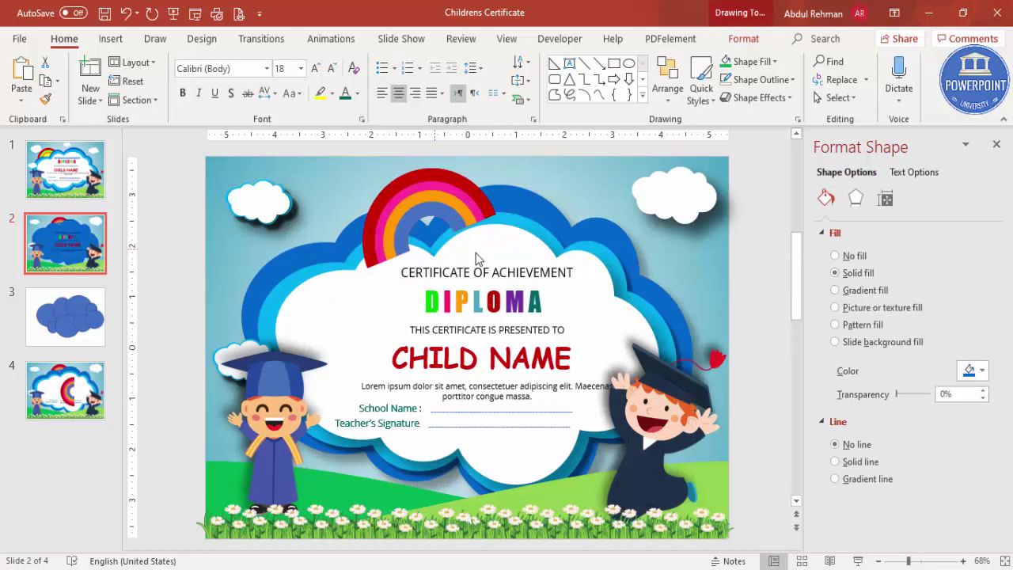
{"action": "left_click", "coordinate": [479, 198]}
{"action": "key", "text": "Escape"}
{"action": "left_click", "coordinate": [719, 205]}
{"action": "key", "text": "Escape"}
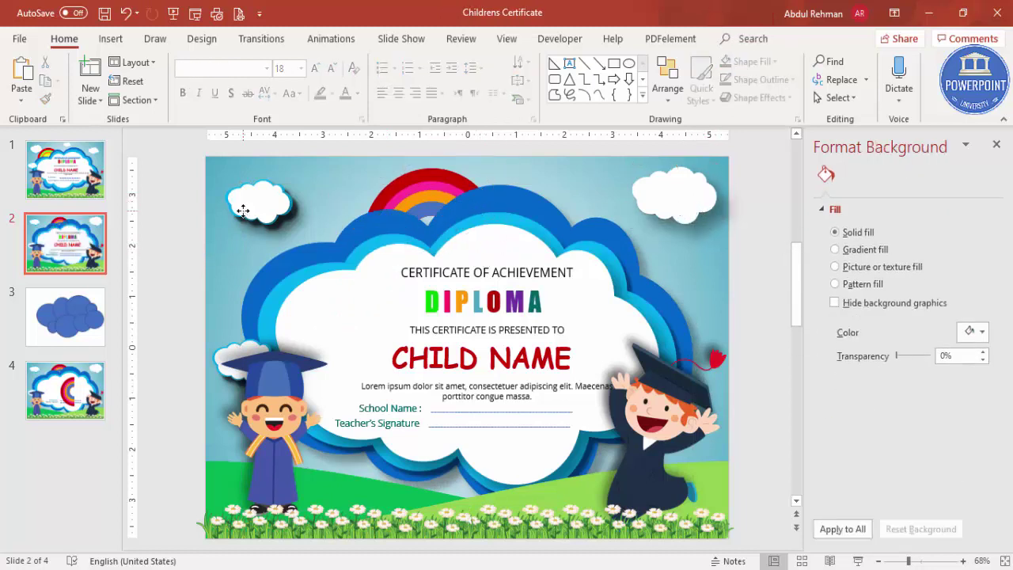
- Send both graduate boy pictures backward with Ctrl+Shift+[
{"action": "left_click", "coordinate": [264, 394]}
{"action": "key", "text": "ctrl+shift+bracketleft"}
{"action": "key", "text": "Escape"}
{"action": "left_click", "coordinate": [655, 410]}
{"action": "key", "text": "ctrl+shift+bracketleft"}
{"action": "key", "text": "Escape"}
- Restack the flower strip and green hill so the flowers and boy sit in front of the hill
{"action": "left_click", "coordinate": [294, 473]}
{"action": "left_click", "coordinate": [461, 485]}
{"action": "key", "text": "ctrl+shift+bracketleft"}
{"action": "key", "text": "Escape"}
{"action": "left_click", "coordinate": [594, 497]}
{"action": "left_click", "coordinate": [499, 513]}
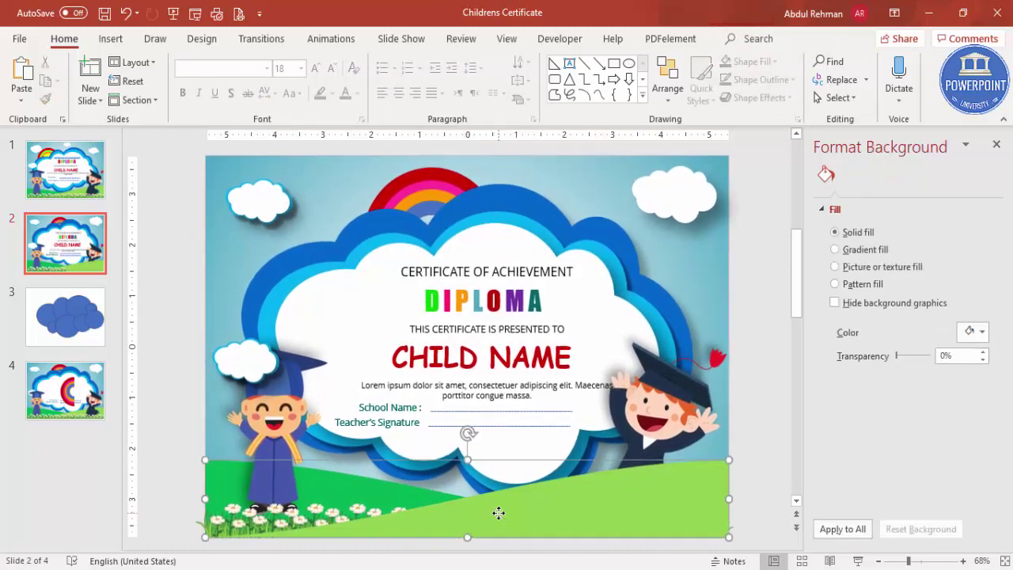
{"action": "key", "text": "ctrl+shift+bracketleft"}
{"action": "key", "text": "Escape"}
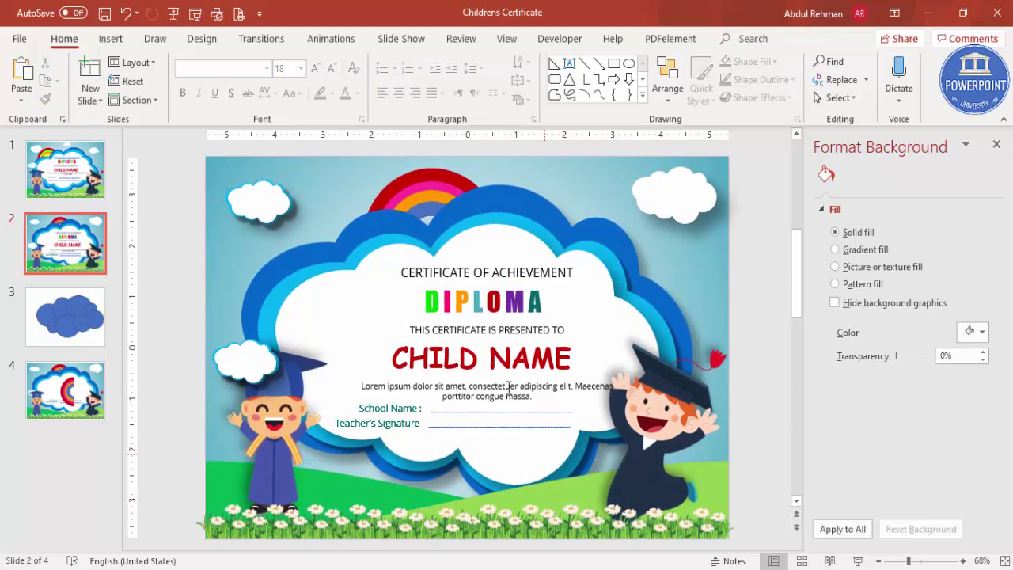
- Check the THIS CERTIFICATE IS PRESENTED TO and Lorem ipsum text boxes, then open slide 1
{"action": "left_click", "coordinate": [479, 325]}
{"action": "left_click", "coordinate": [452, 339]}
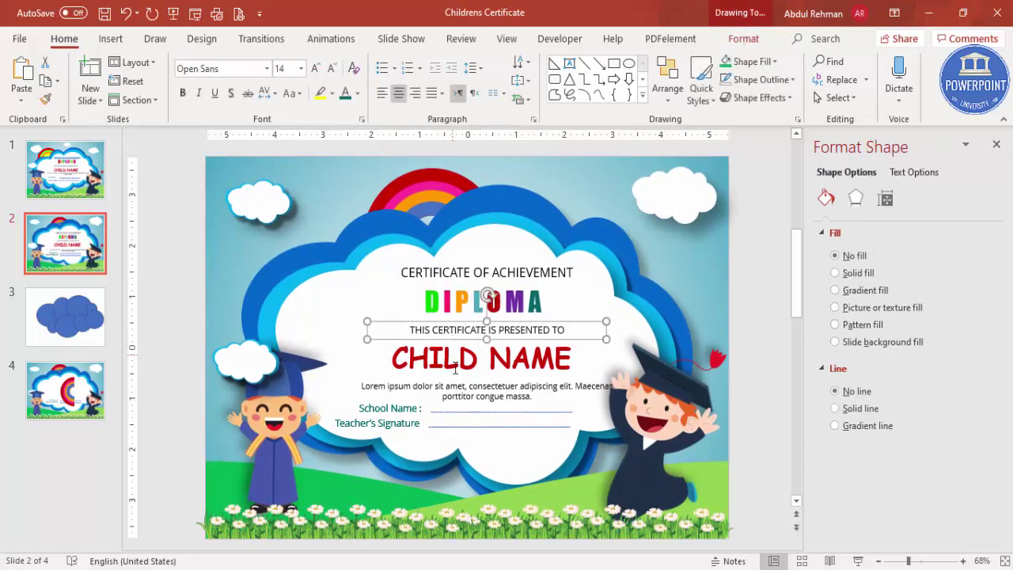
{"action": "left_click", "coordinate": [462, 396]}
{"action": "key", "text": "Escape"}
{"action": "key", "text": "Escape"}
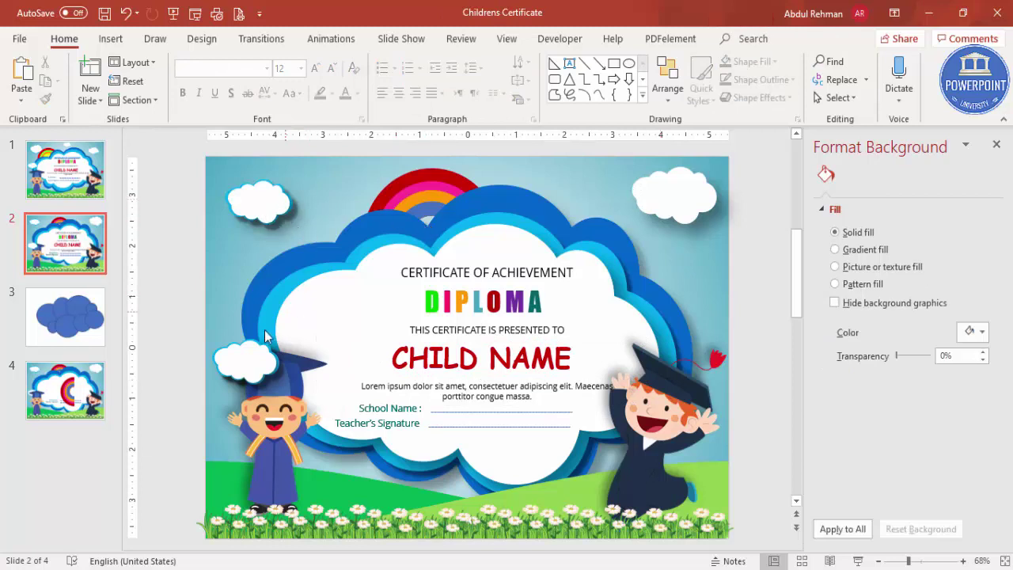
{"action": "left_click", "coordinate": [65, 169]}
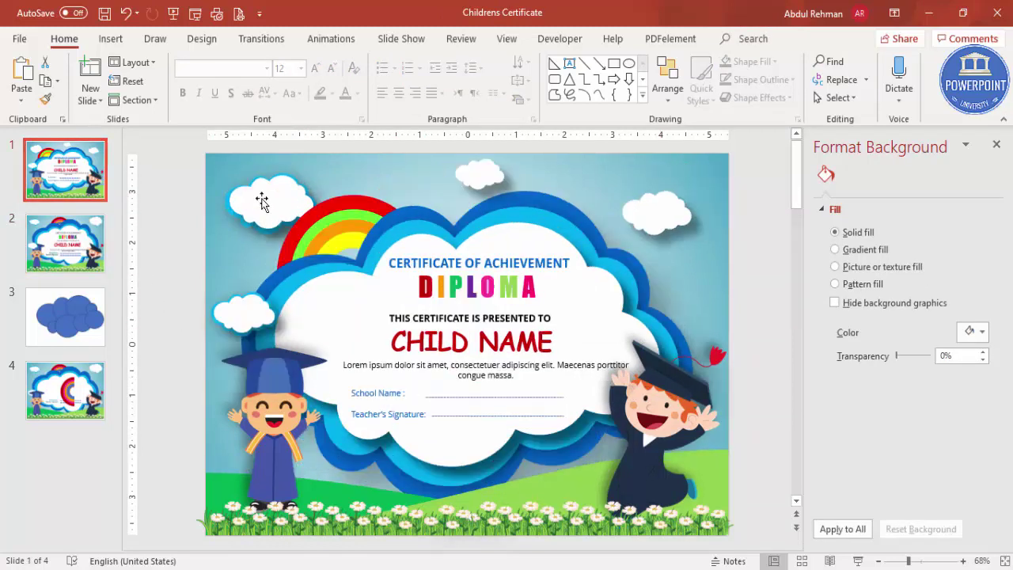
- Look over slide 2 with the View tab options, then go back to slide 1's certificate
{"action": "left_click", "coordinate": [415, 235]}
{"action": "left_click", "coordinate": [64, 242]}
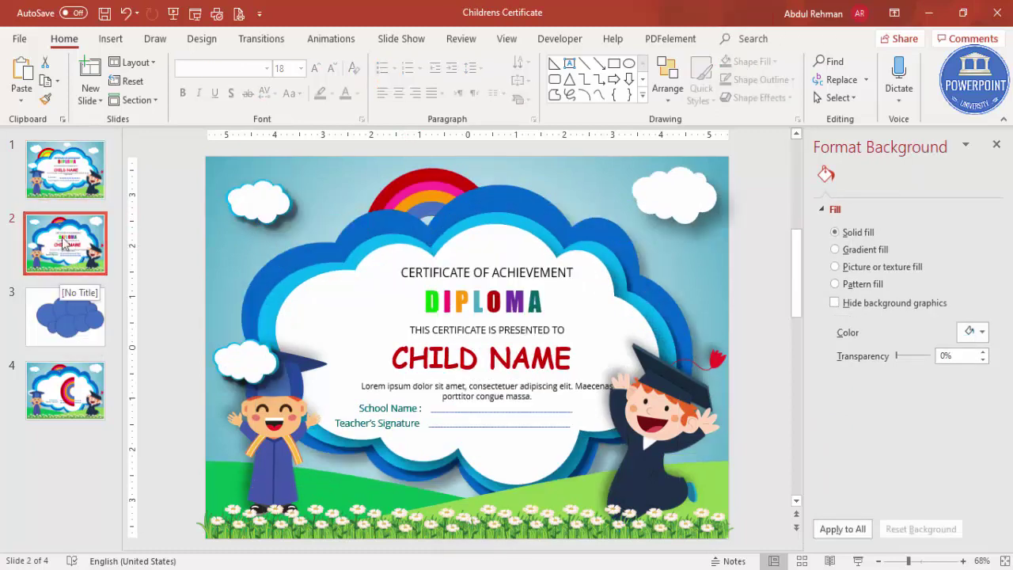
{"action": "left_click", "coordinate": [506, 38]}
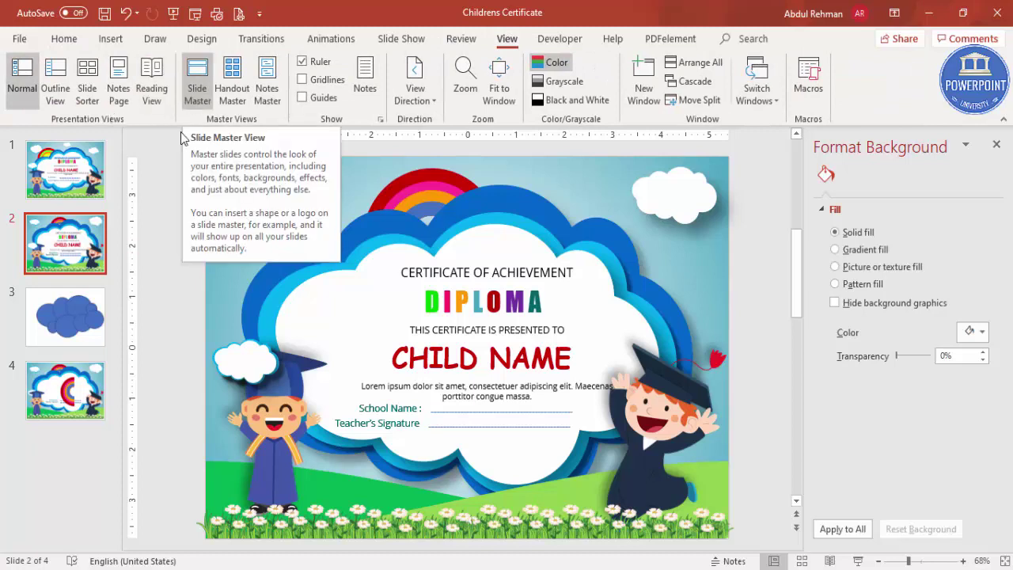
{"action": "left_click", "coordinate": [72, 158]}
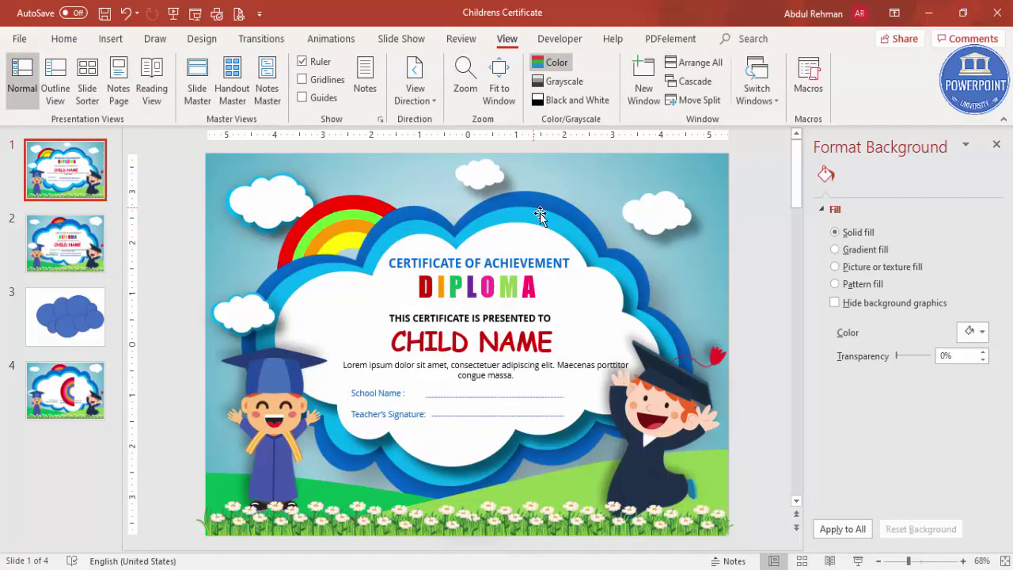